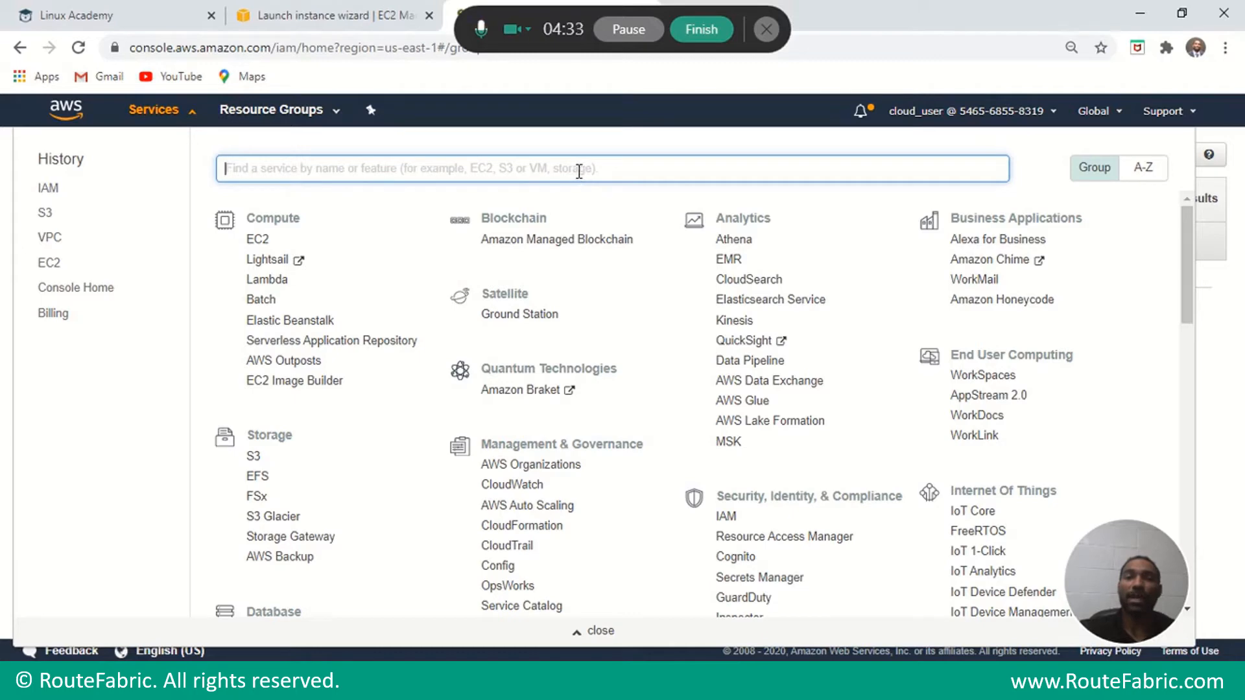
Search the console's services for IAM and go to the IAM dashboard.
type("IAM")
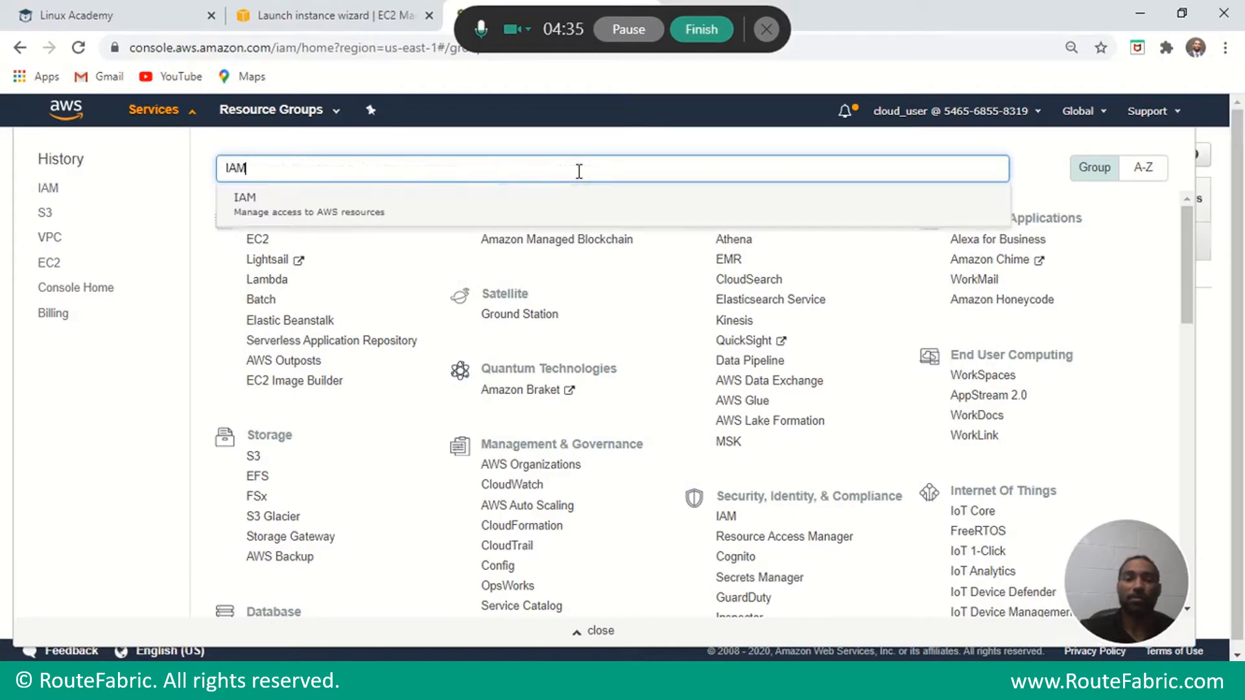
key("Return")
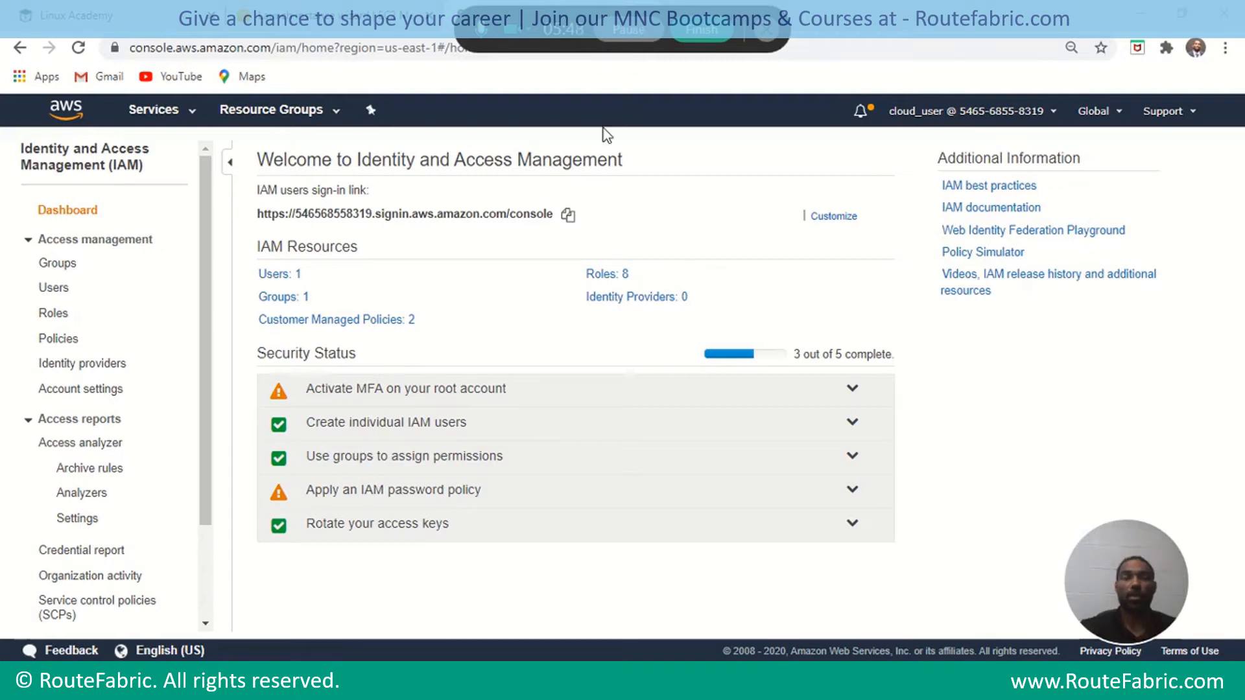
Start a new IAM group named DEV from the Groups page.
left_click(75, 271)
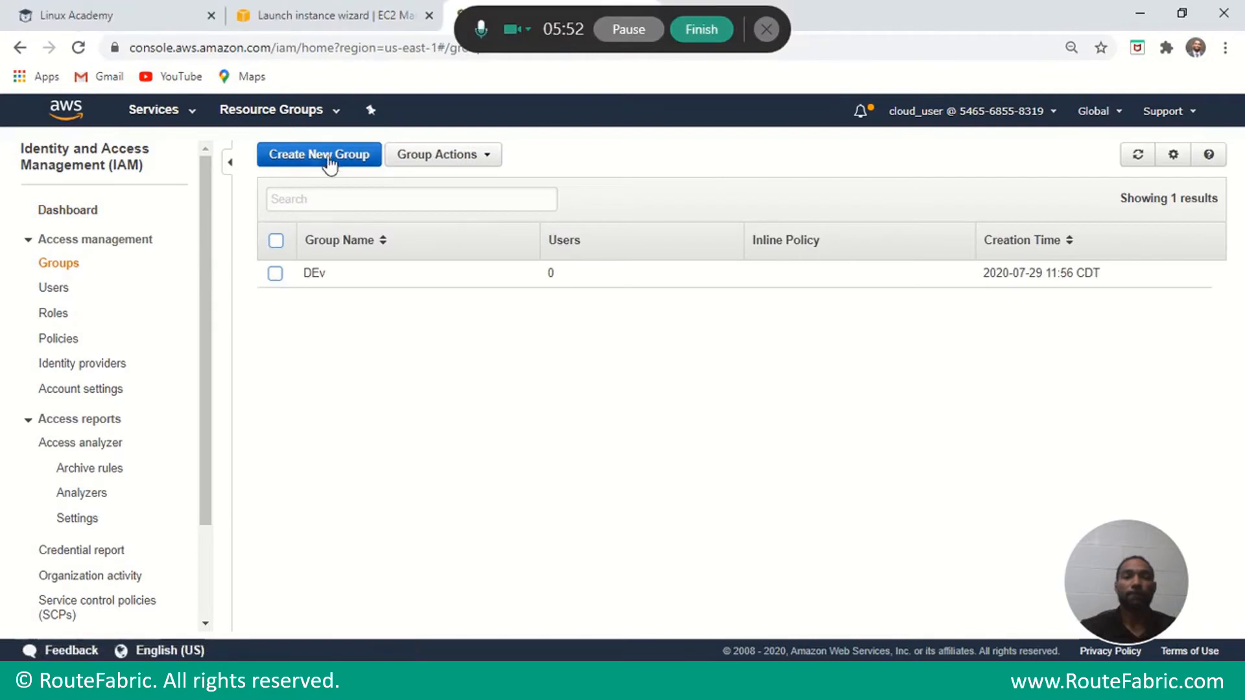
left_click(331, 157)
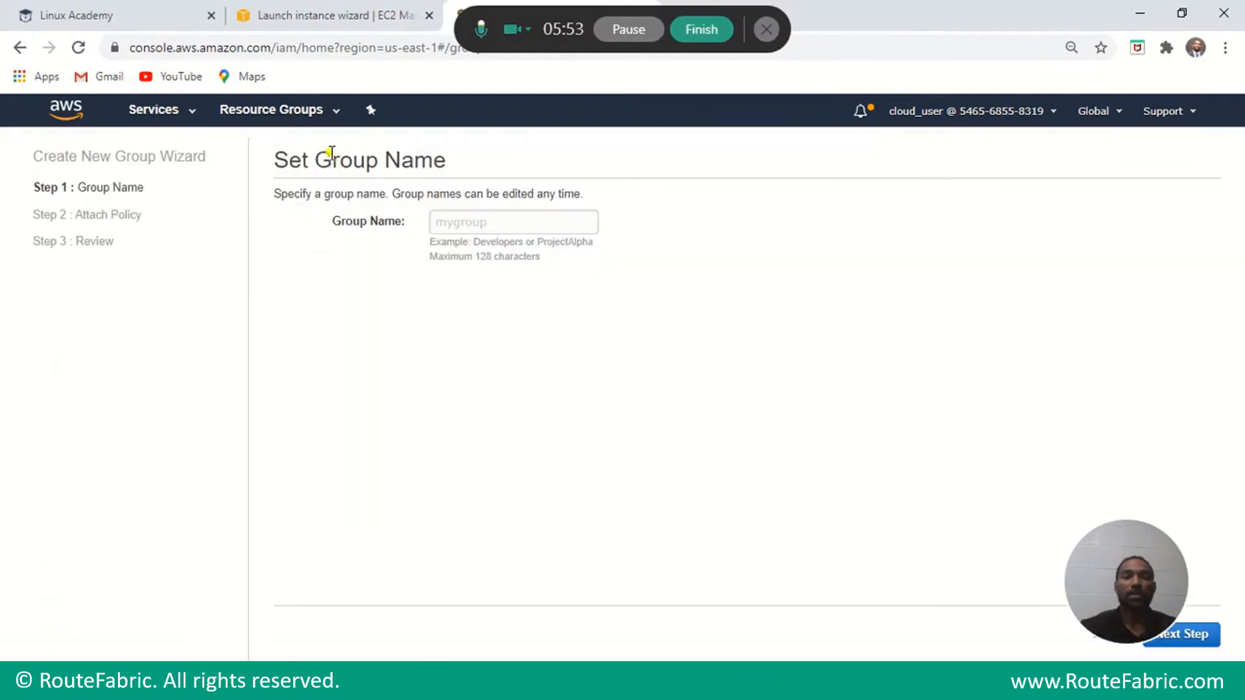
left_click(475, 222)
type("D")
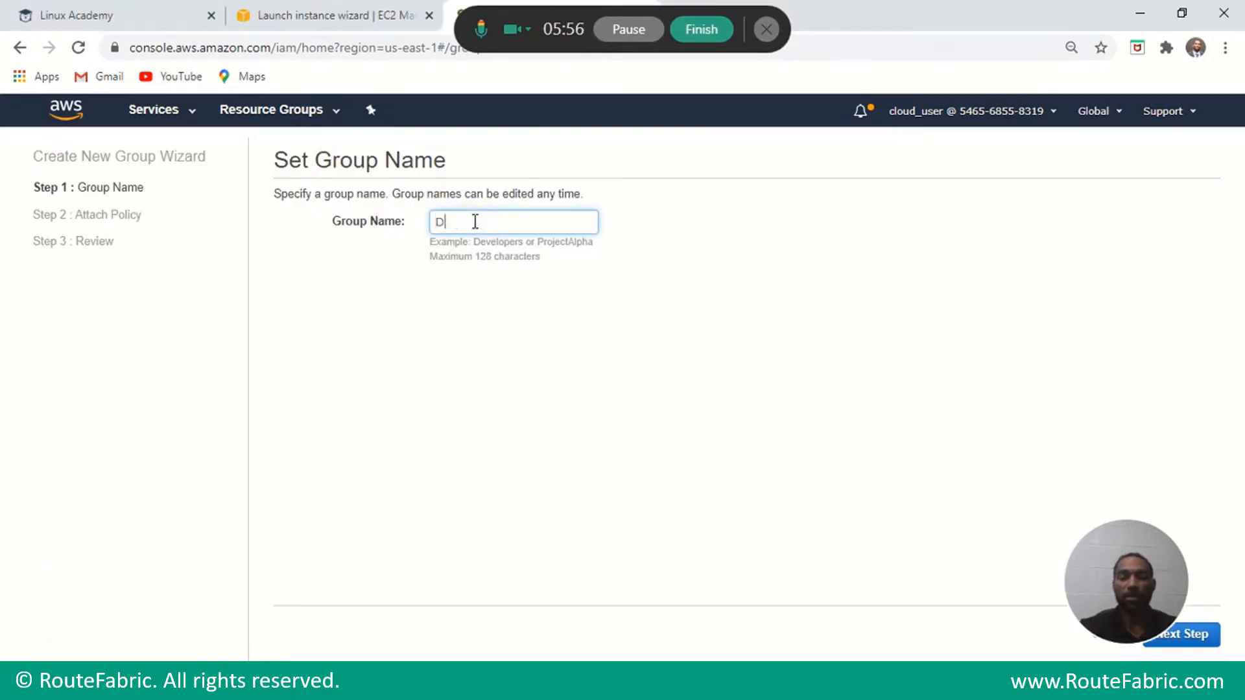
type("EV")
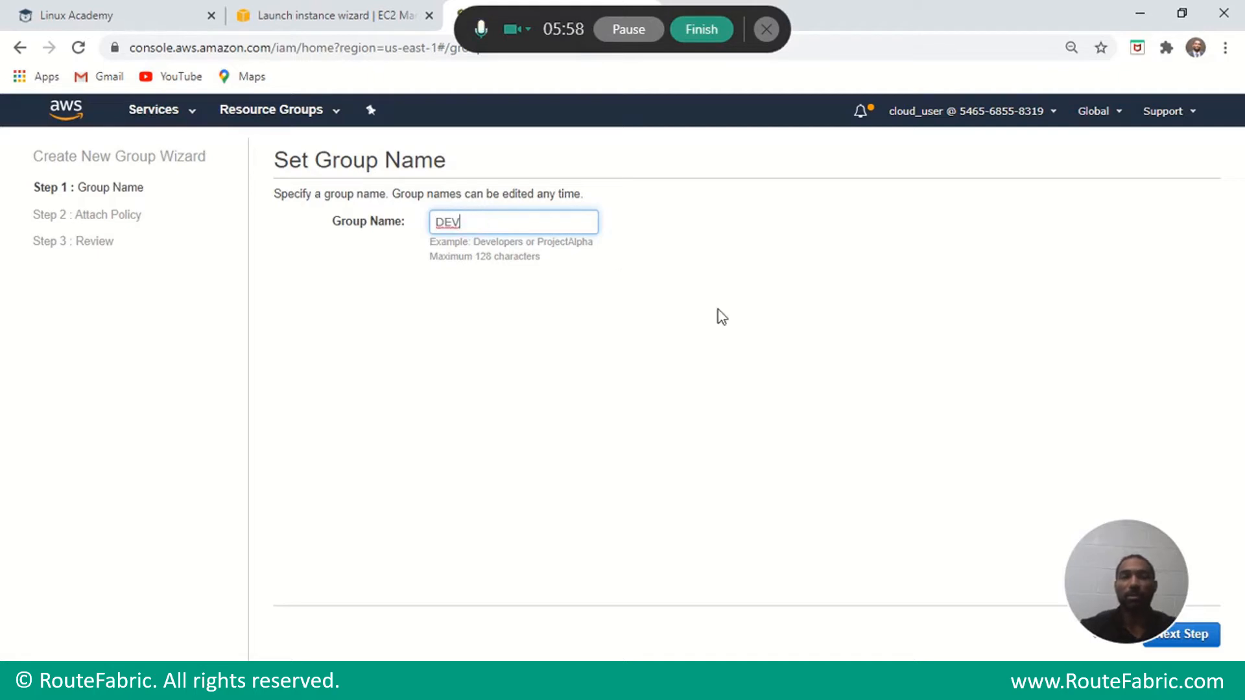
mouse_move(1122, 571)
left_mouse_down()
mouse_move(913, 558)
mouse_move(392, 565)
mouse_move(147, 603)
left_mouse_up()
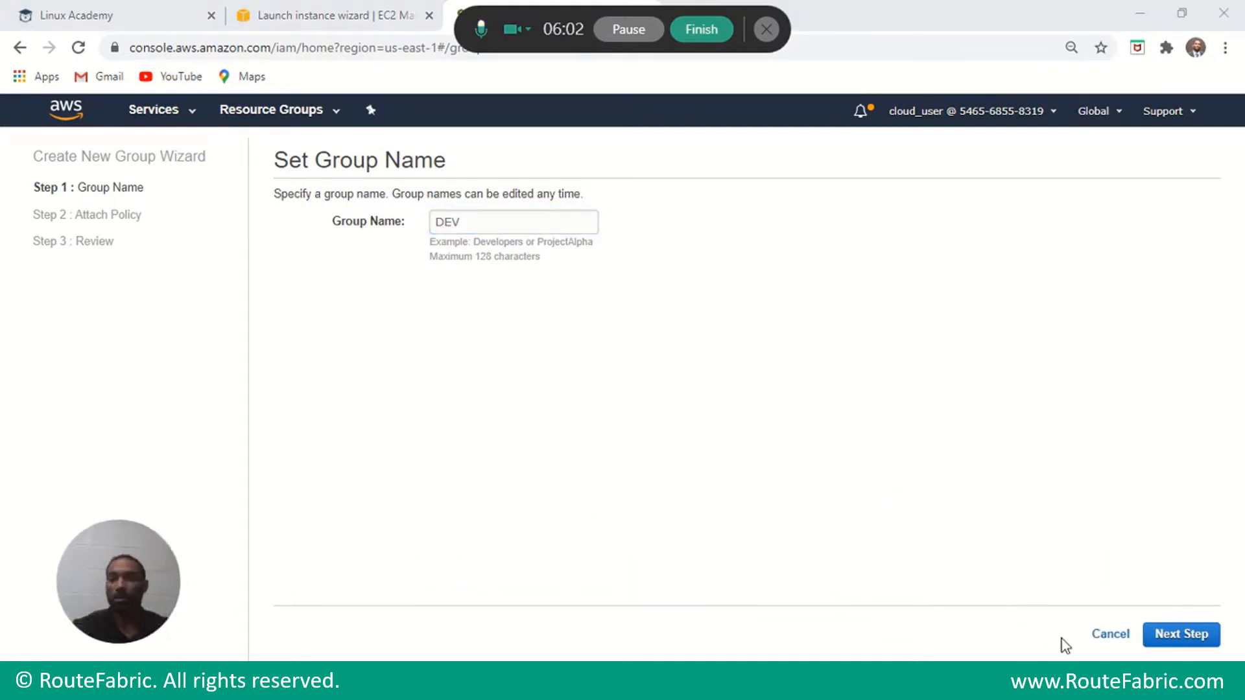
left_click(1187, 639)
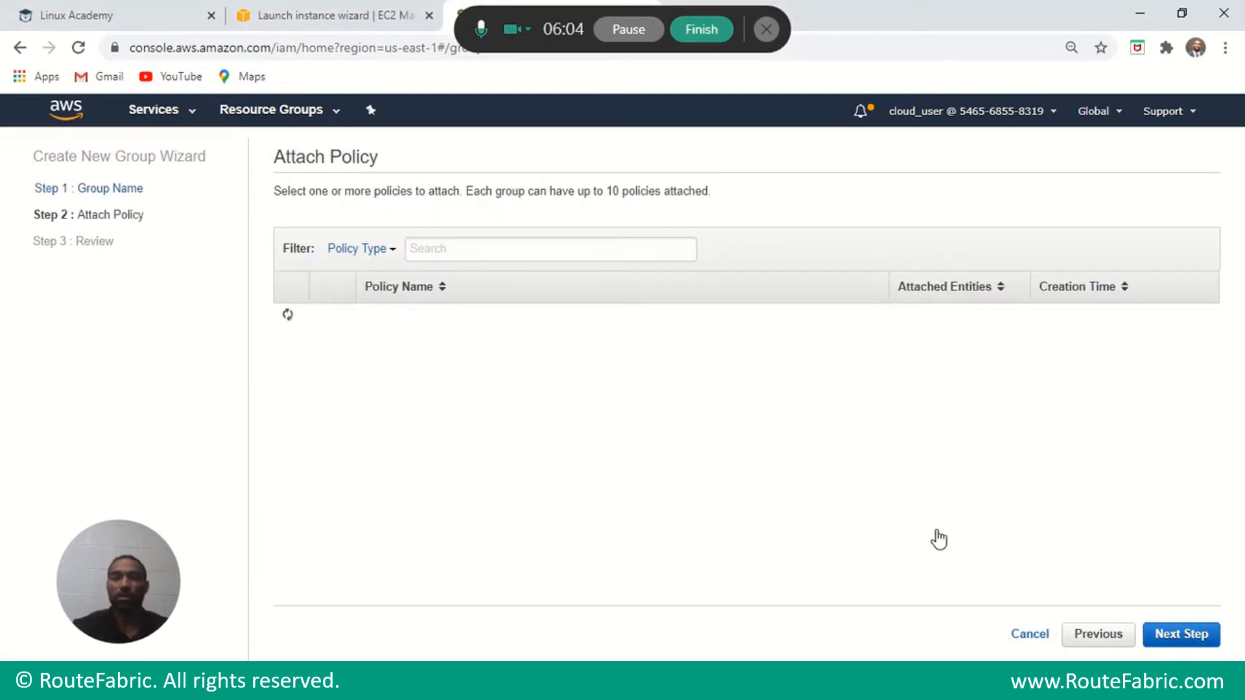
Attach AWSCodeCommitFullAccess and try creating DEV, which is refused as already existing.
left_click(465, 248)
type("codec")
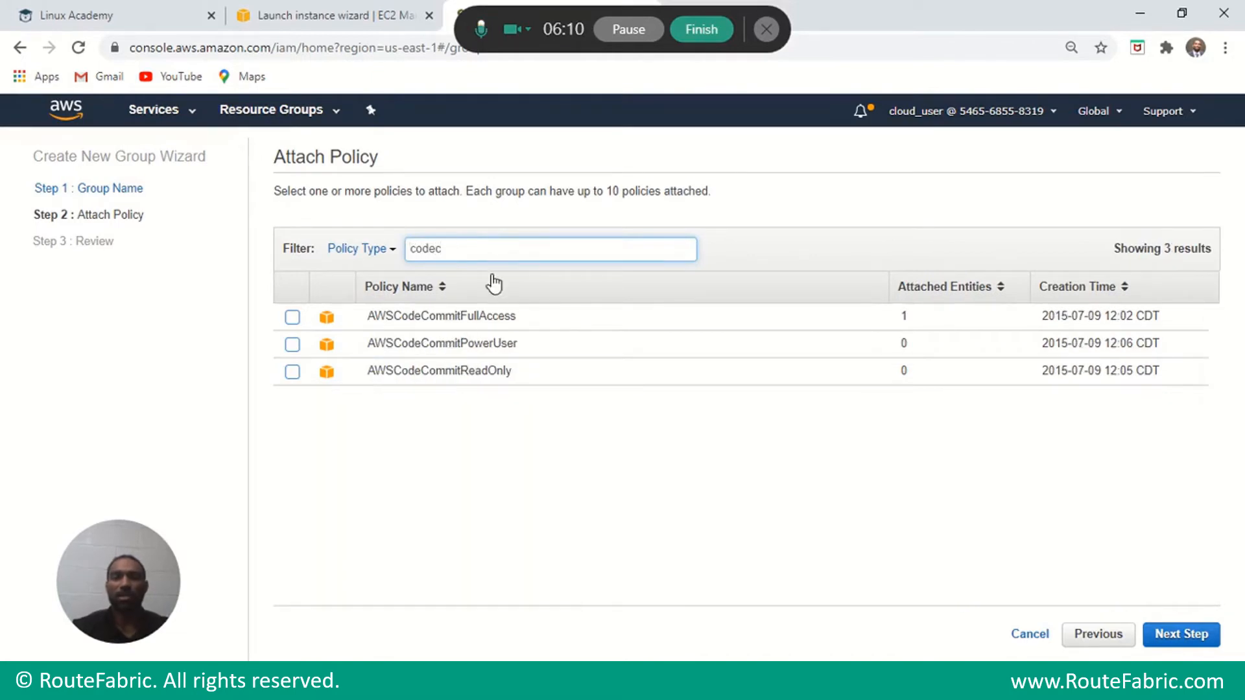
left_click(482, 320)
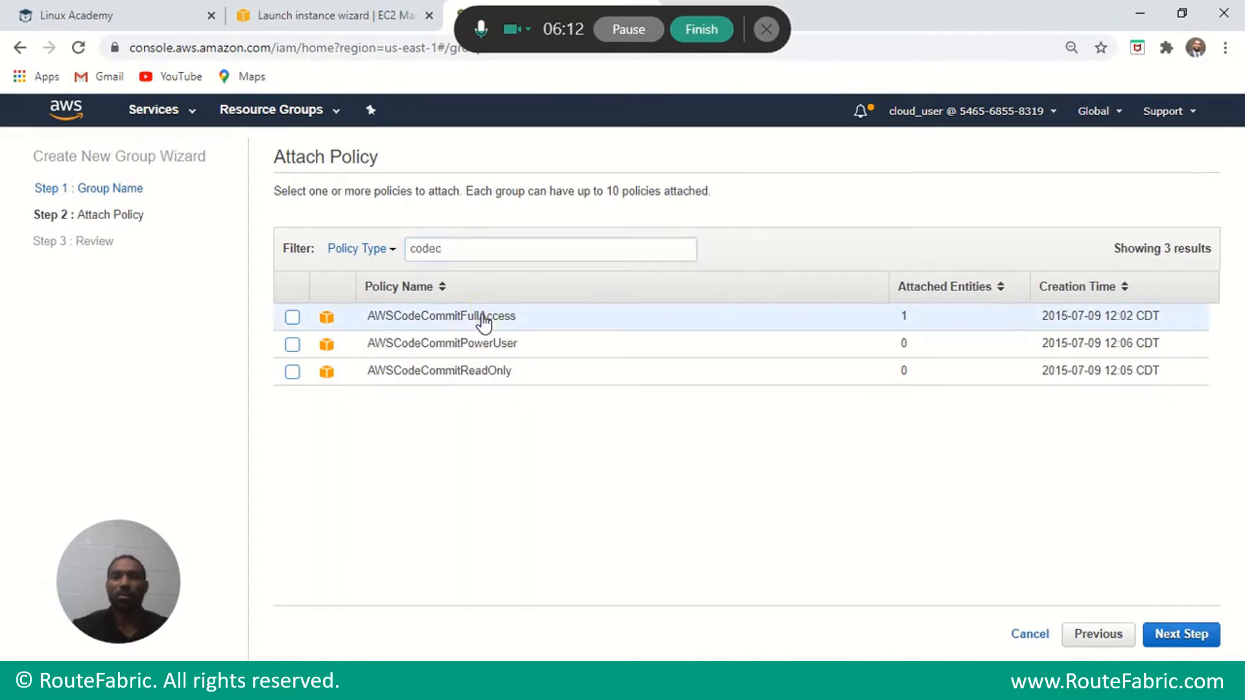
left_click(292, 317)
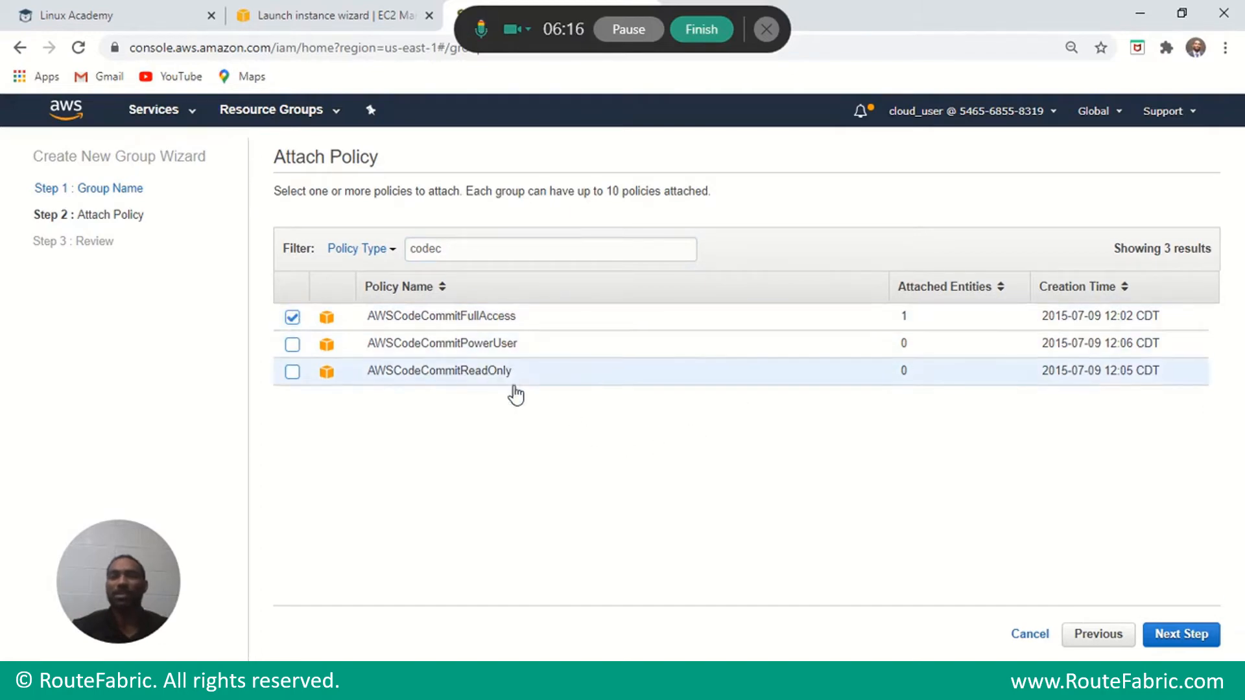
left_click(1169, 641)
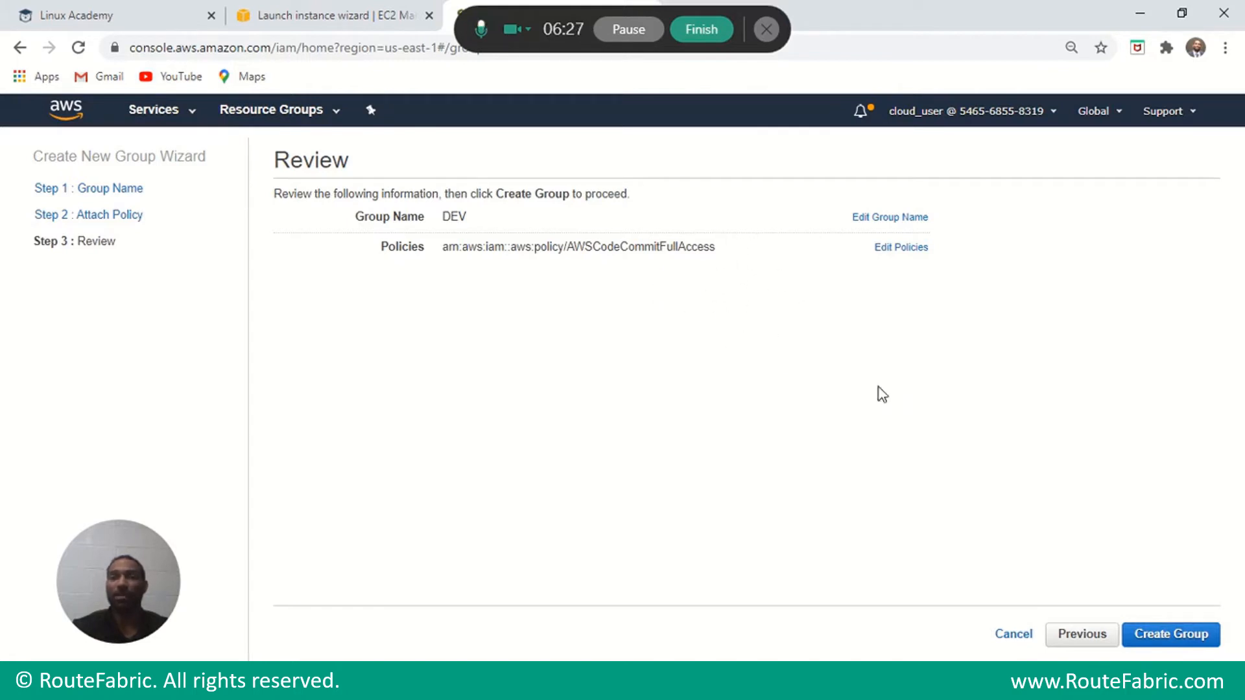
left_click(1155, 638)
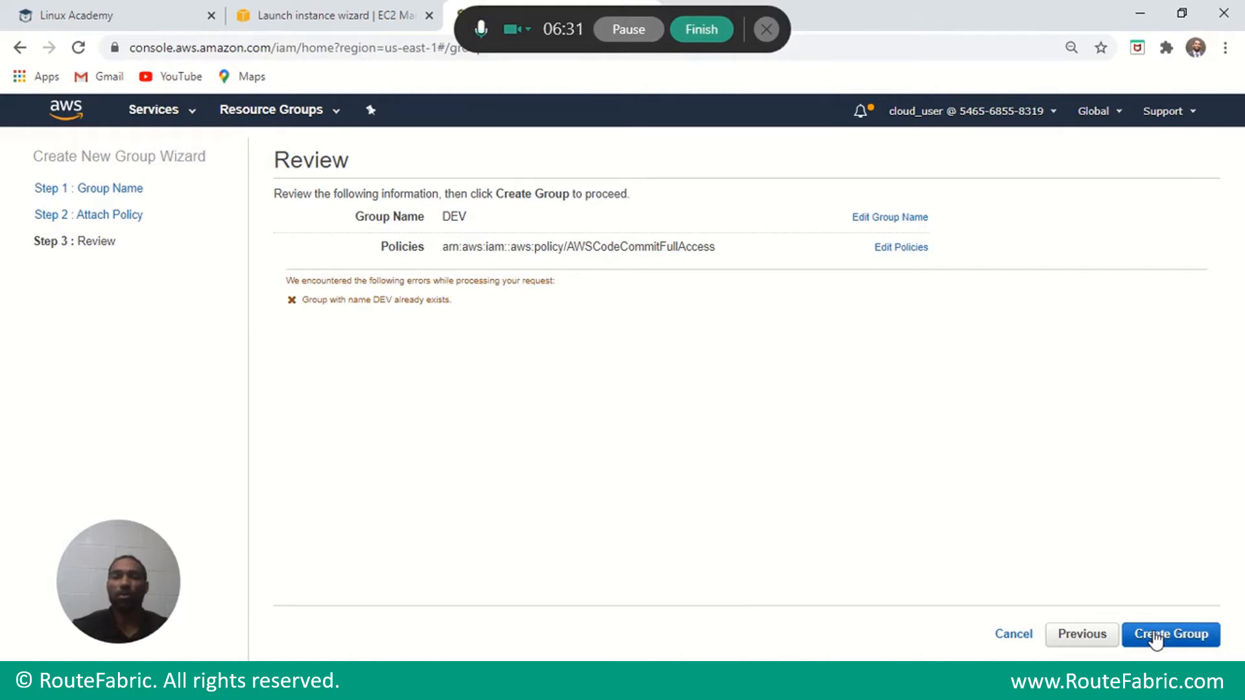
left_click(1153, 636)
Rename the group to DEV-routefabric, reattach AWSCodeCommitFullAccess and create it.
left_click(879, 221)
left_click(492, 221)
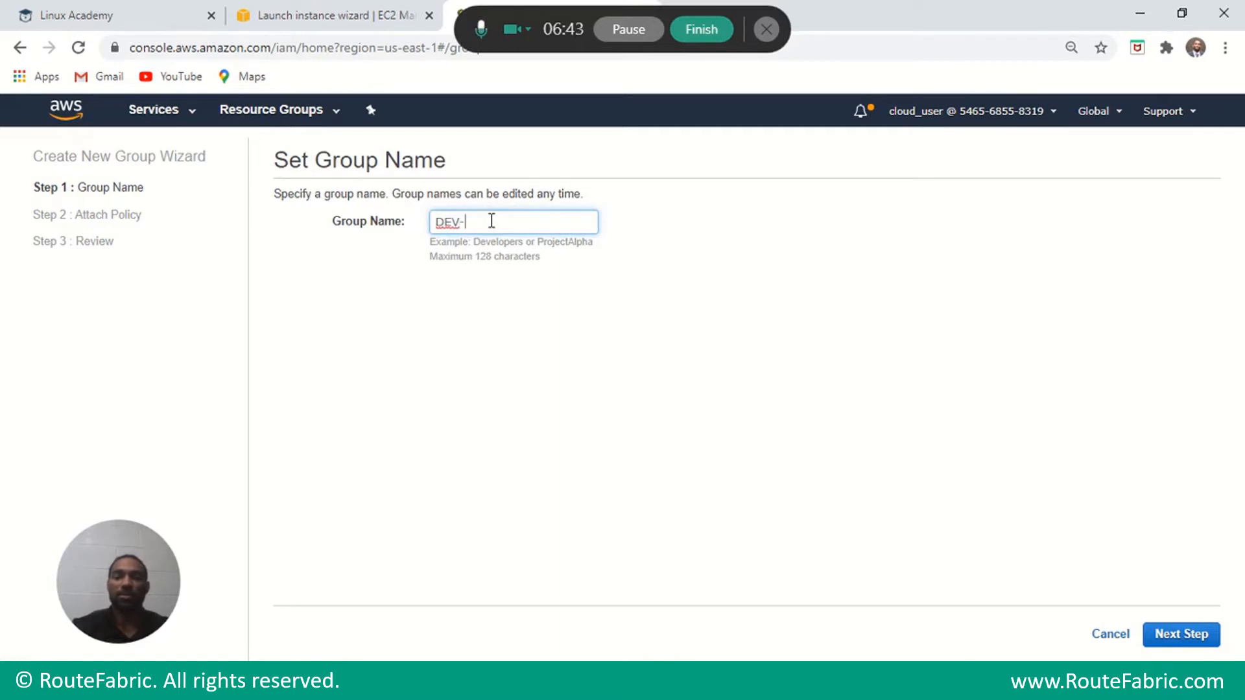
type("-routefabric")
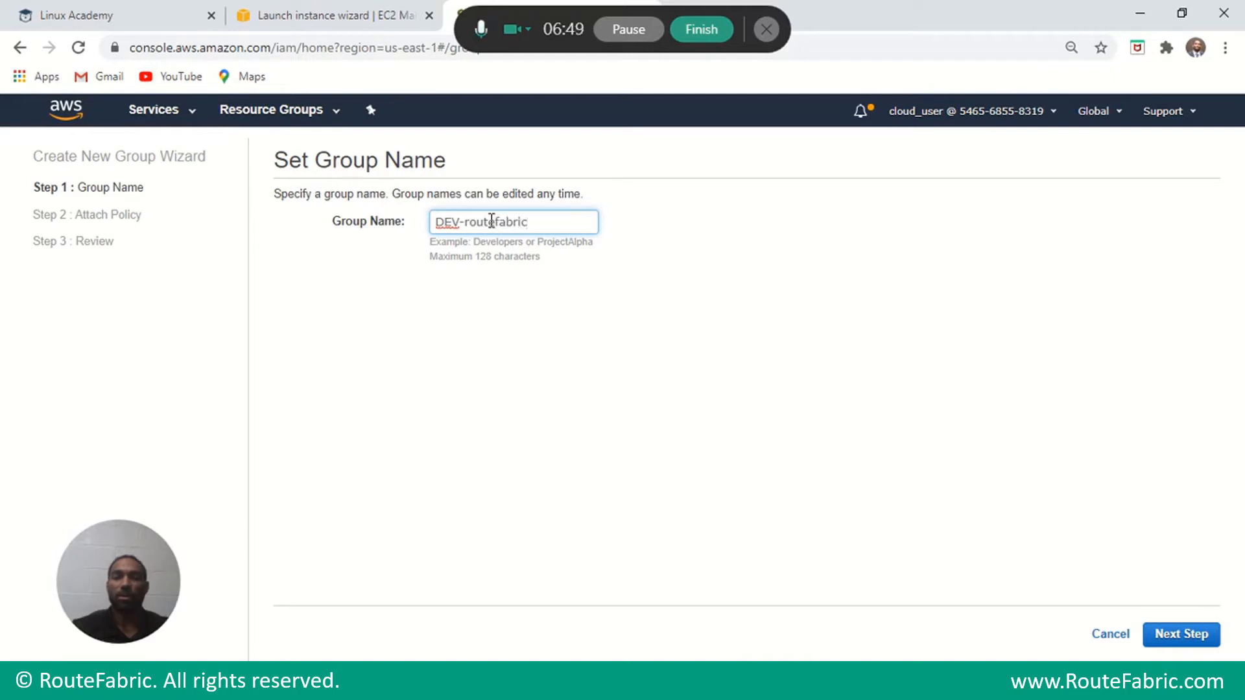
left_click(1203, 635)
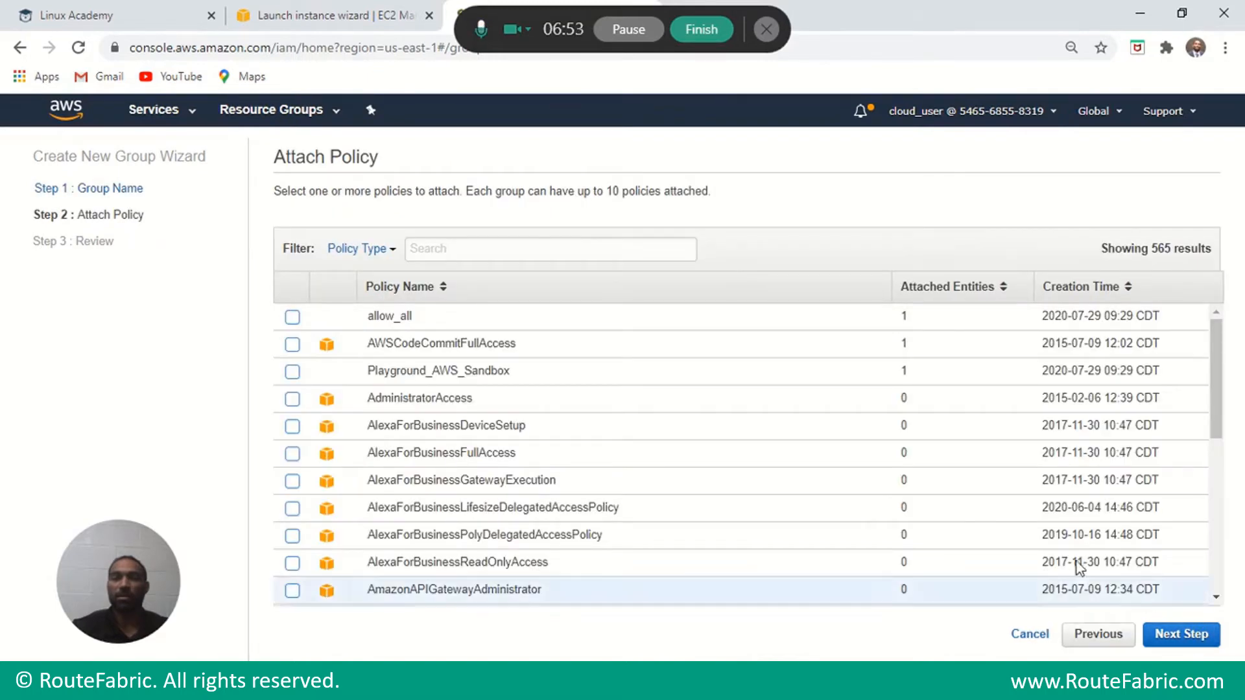
left_click(291, 344)
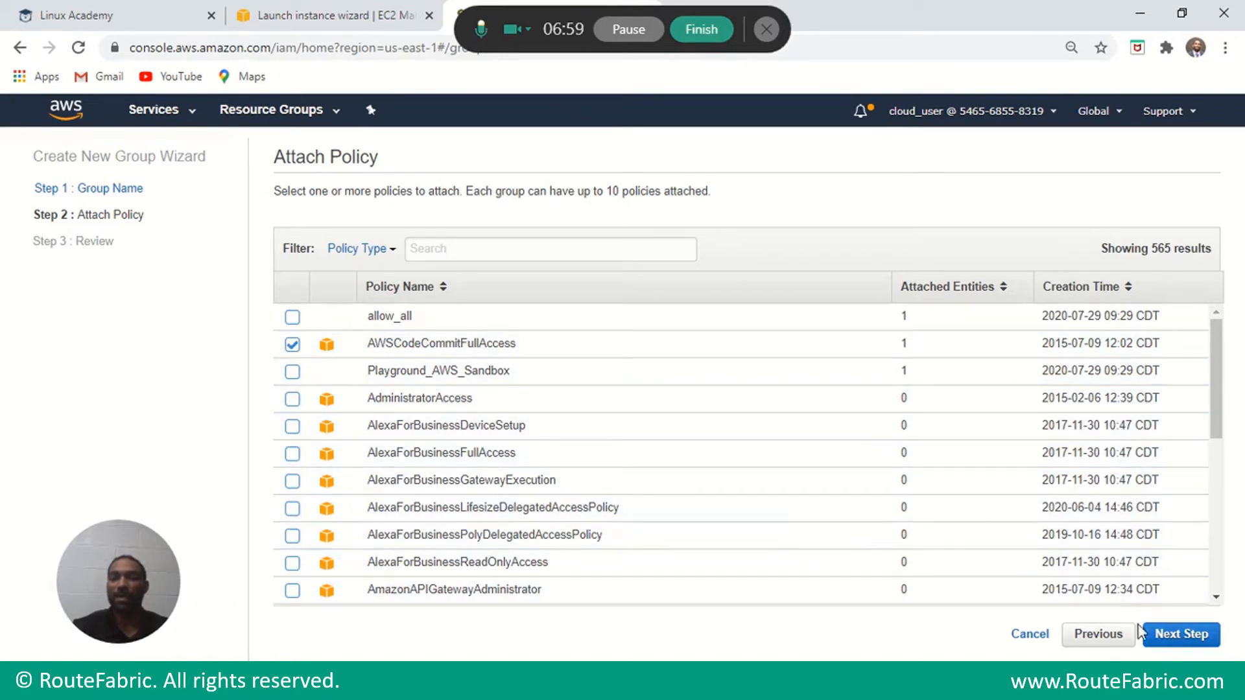
left_click(1181, 639)
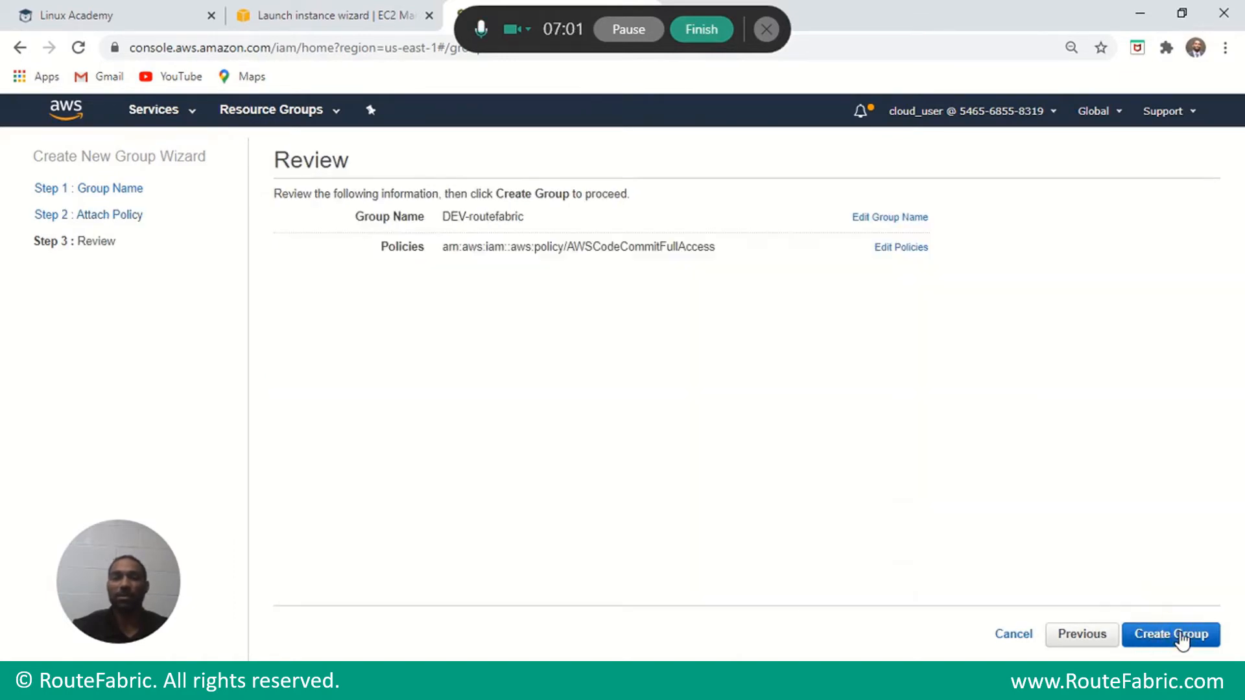
left_click(1151, 634)
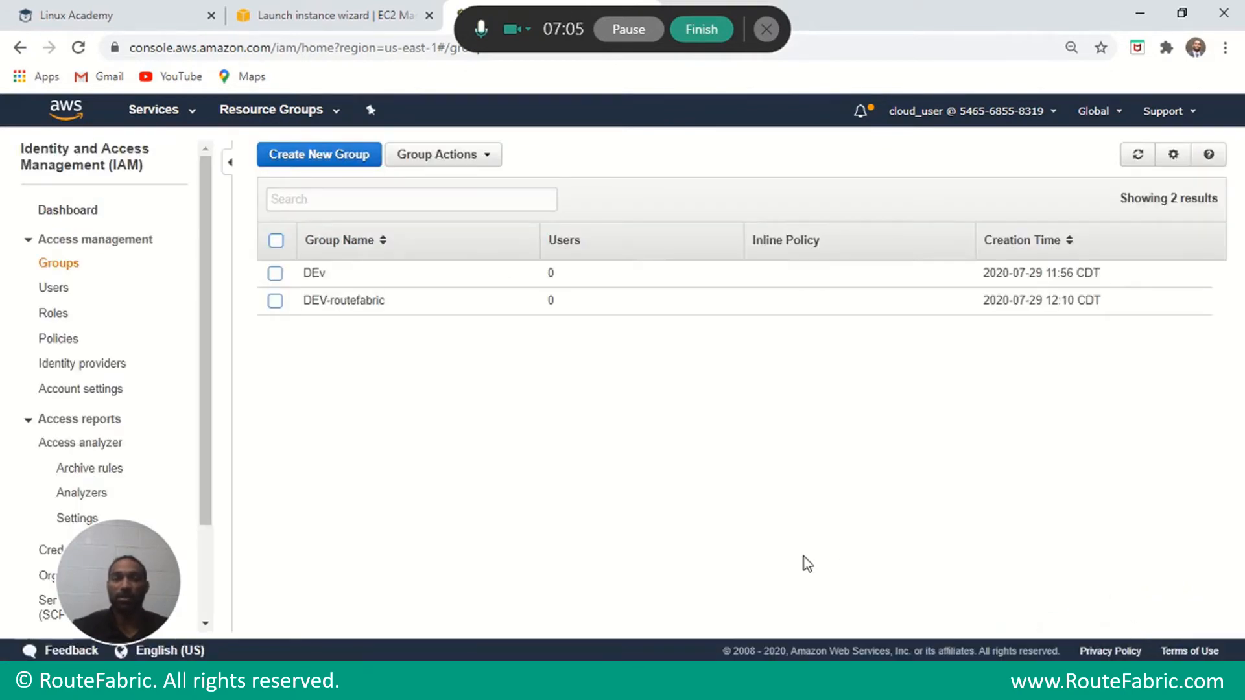
Delete the old DEv group through Group Actions and confirm the deletion.
left_click(276, 274)
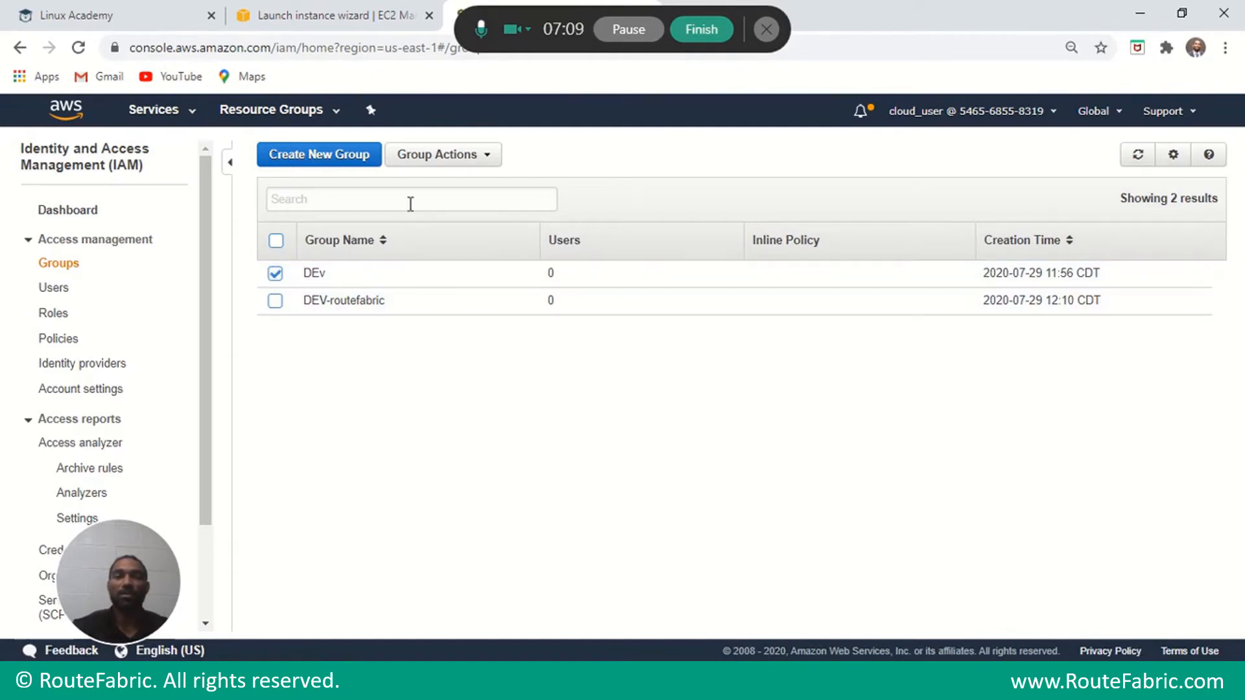
left_click(456, 160)
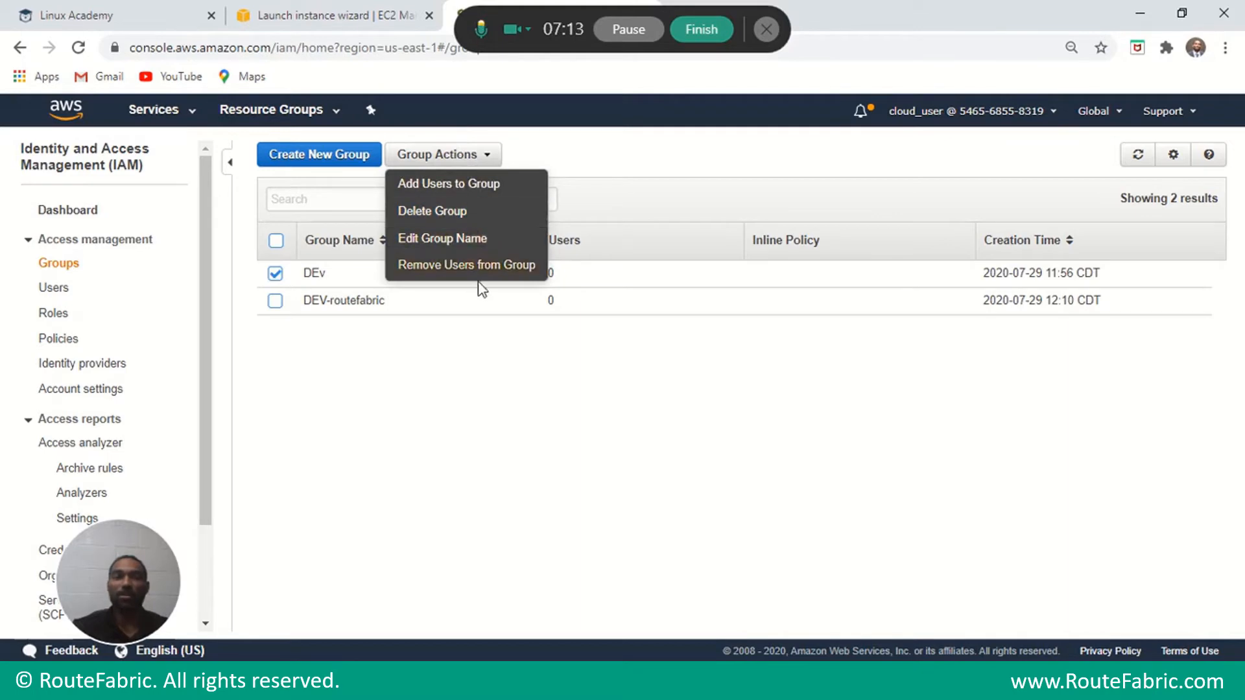
left_click(456, 215)
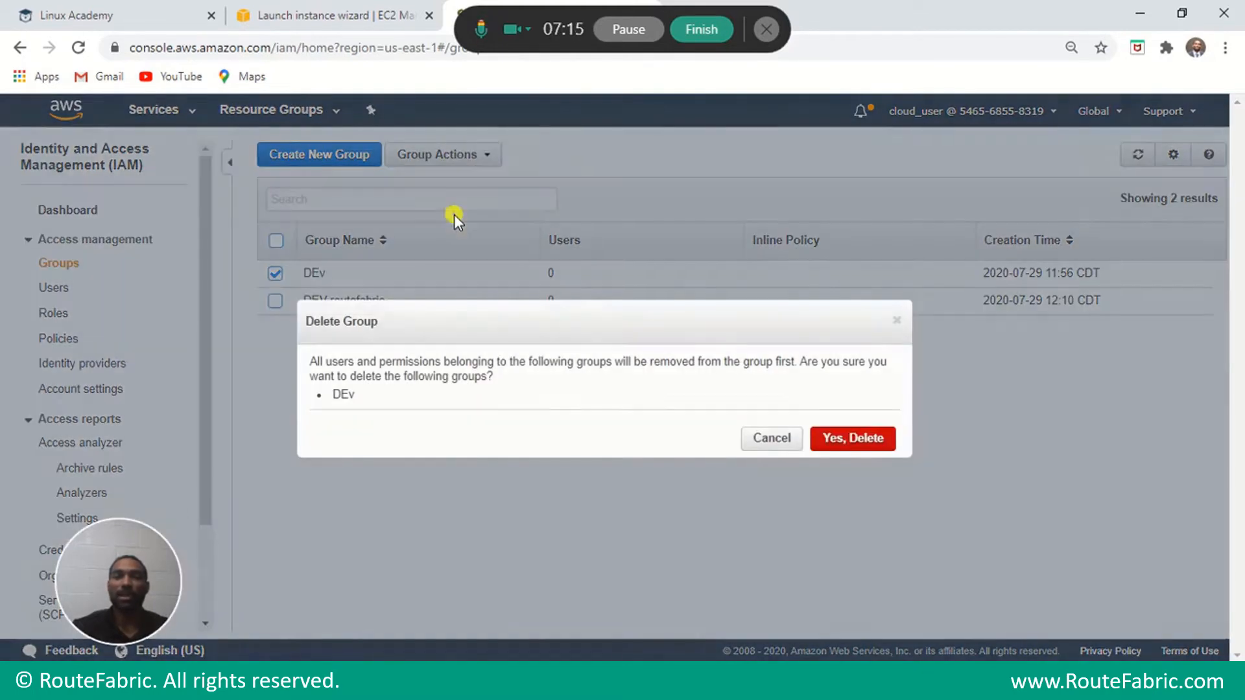
left_click(828, 442)
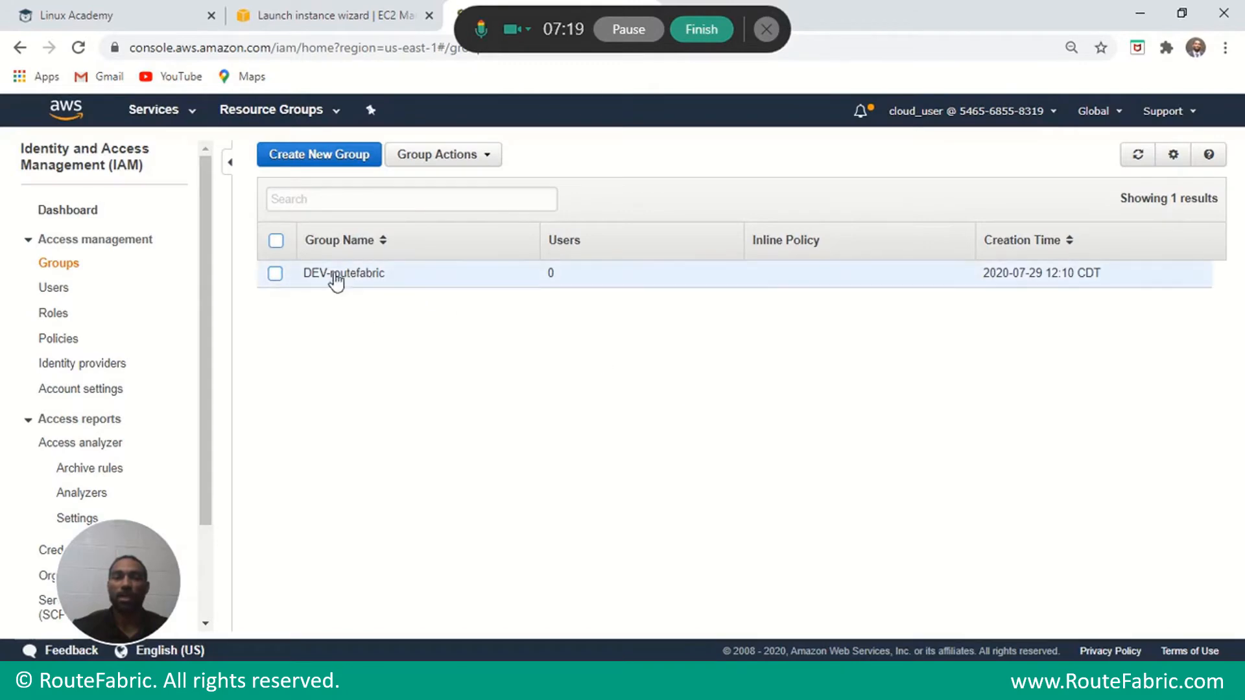
left_click(316, 155)
Create group HR-routefabric, attaching AdministratorAccess found by searching 'admin'.
left_click(479, 231)
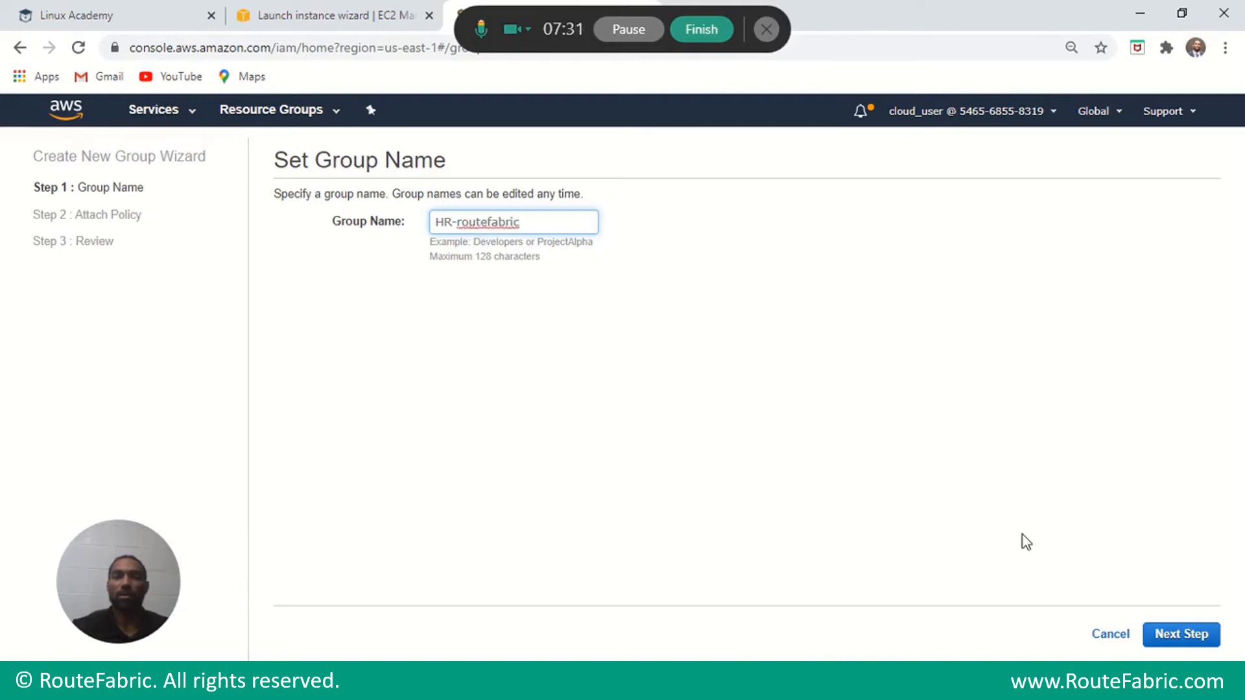
left_click(1161, 635)
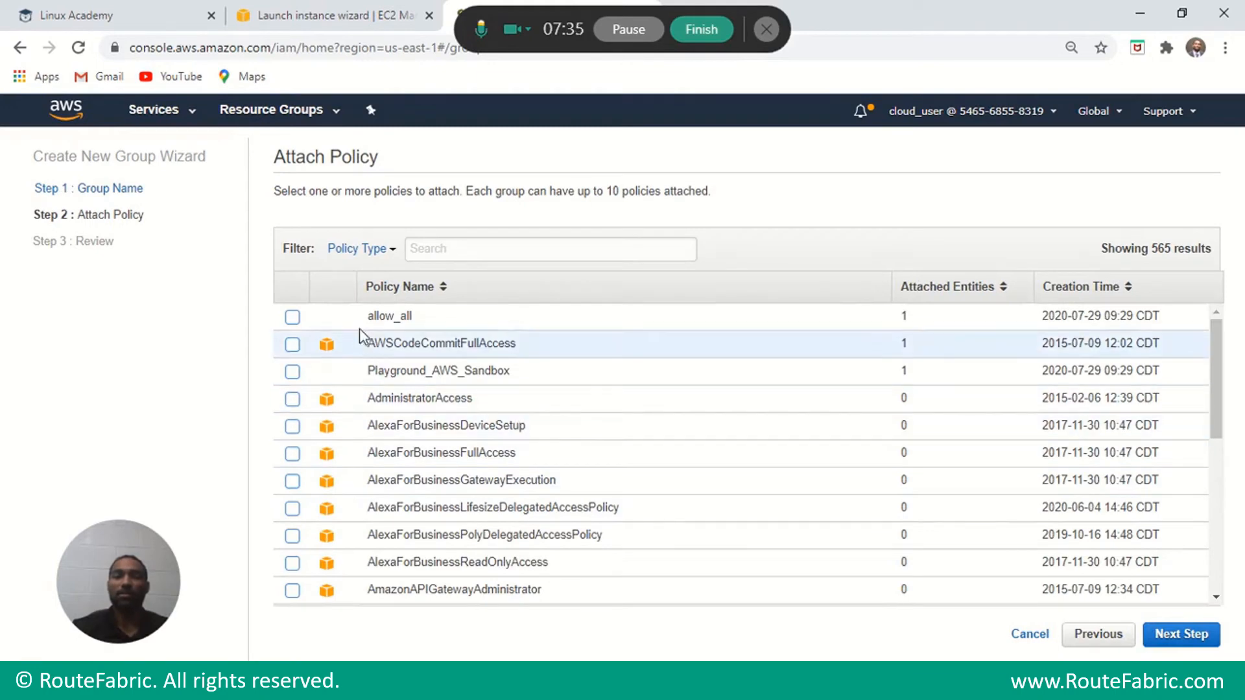
left_click(477, 251)
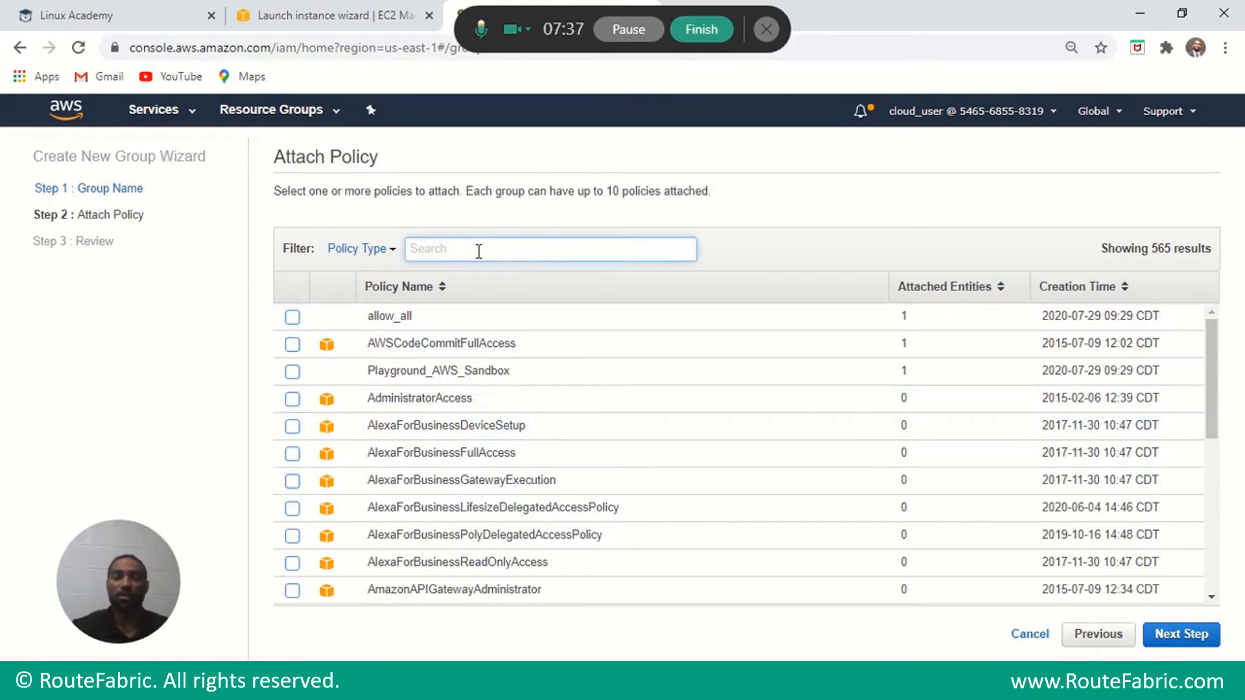
type("full")
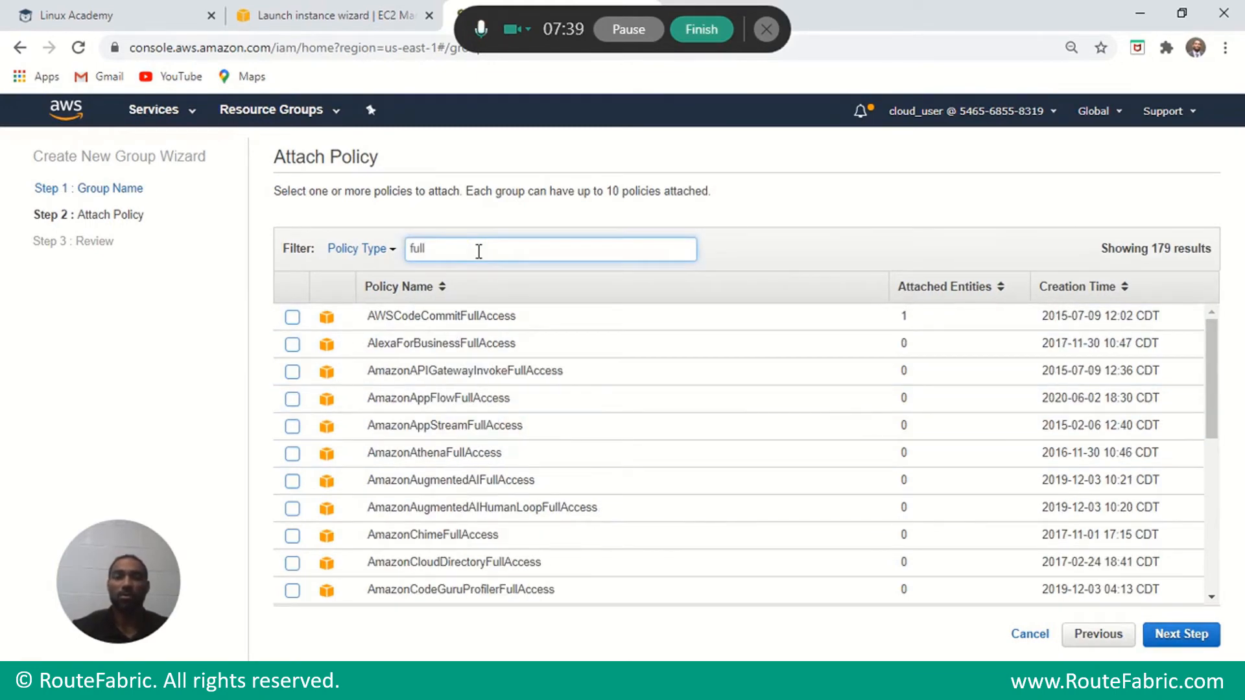
key("BackSpace")
key("BackSpace")
key("BackSpace")
key("BackSpace")
type("admin")
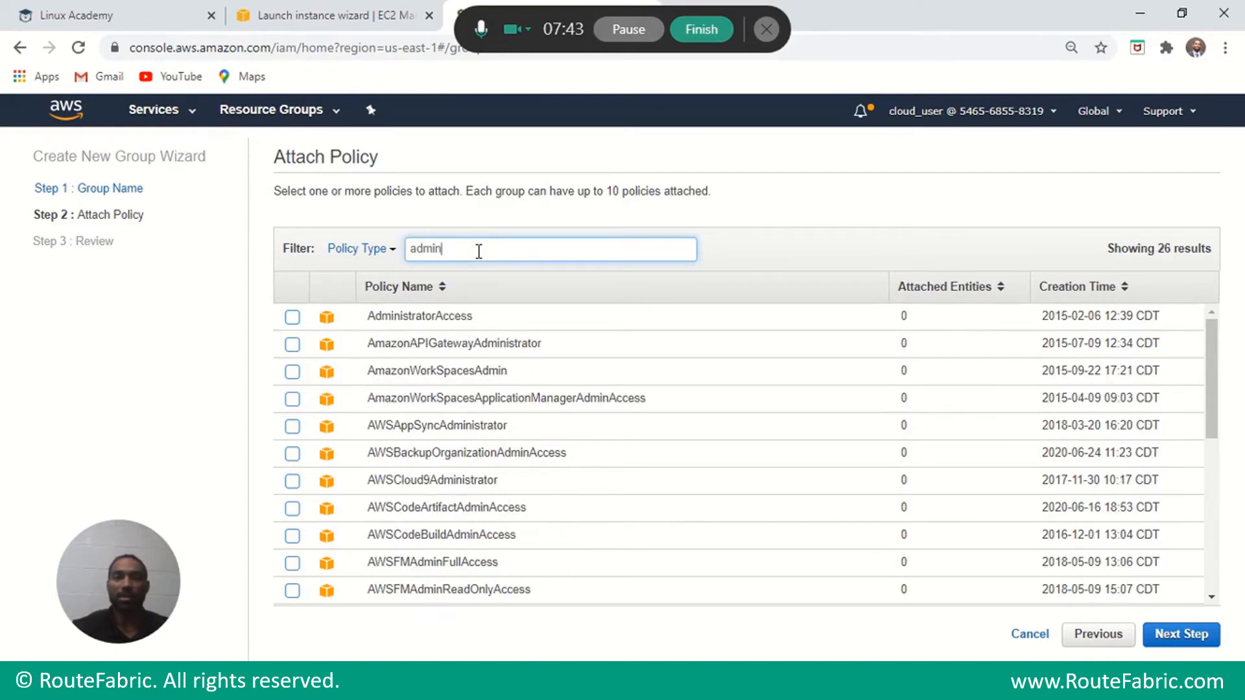
left_click(293, 317)
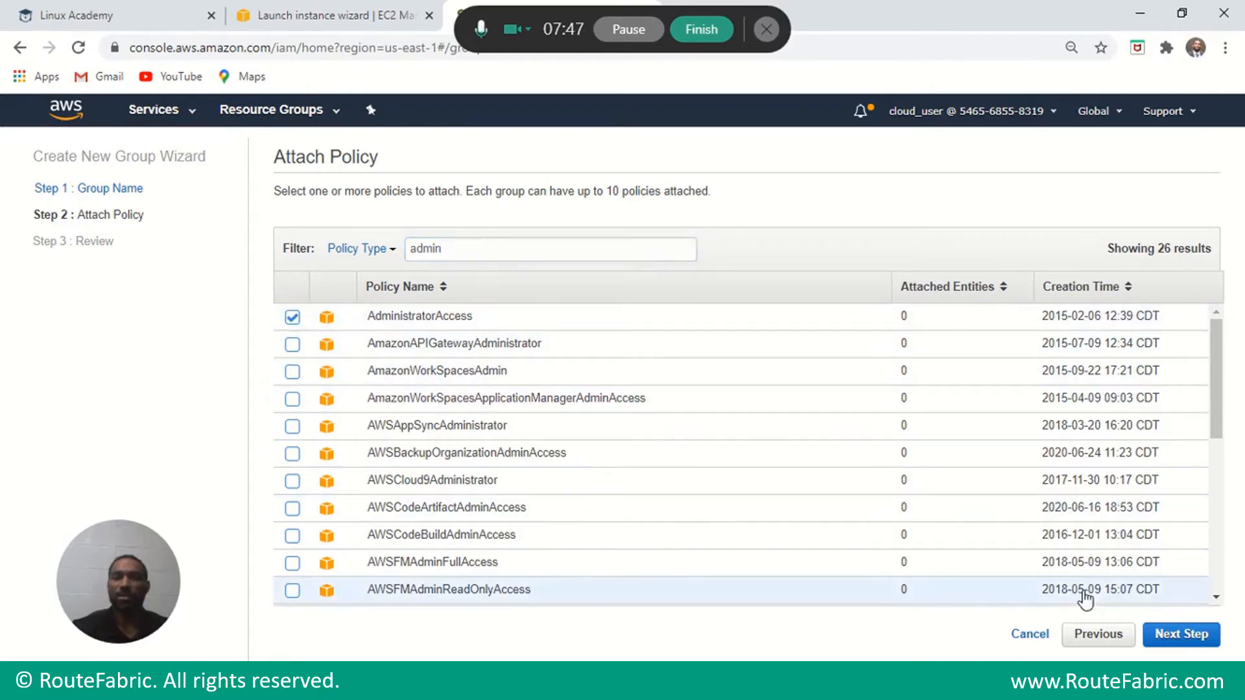
left_click(1187, 638)
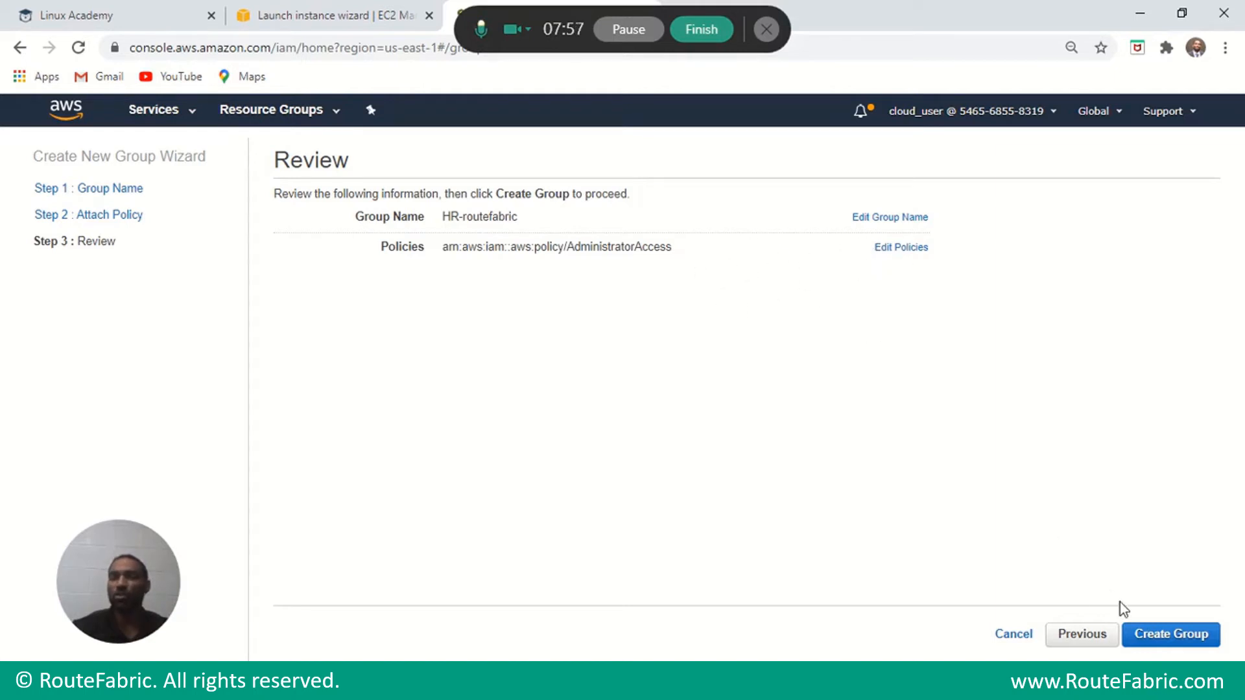
left_click(1164, 642)
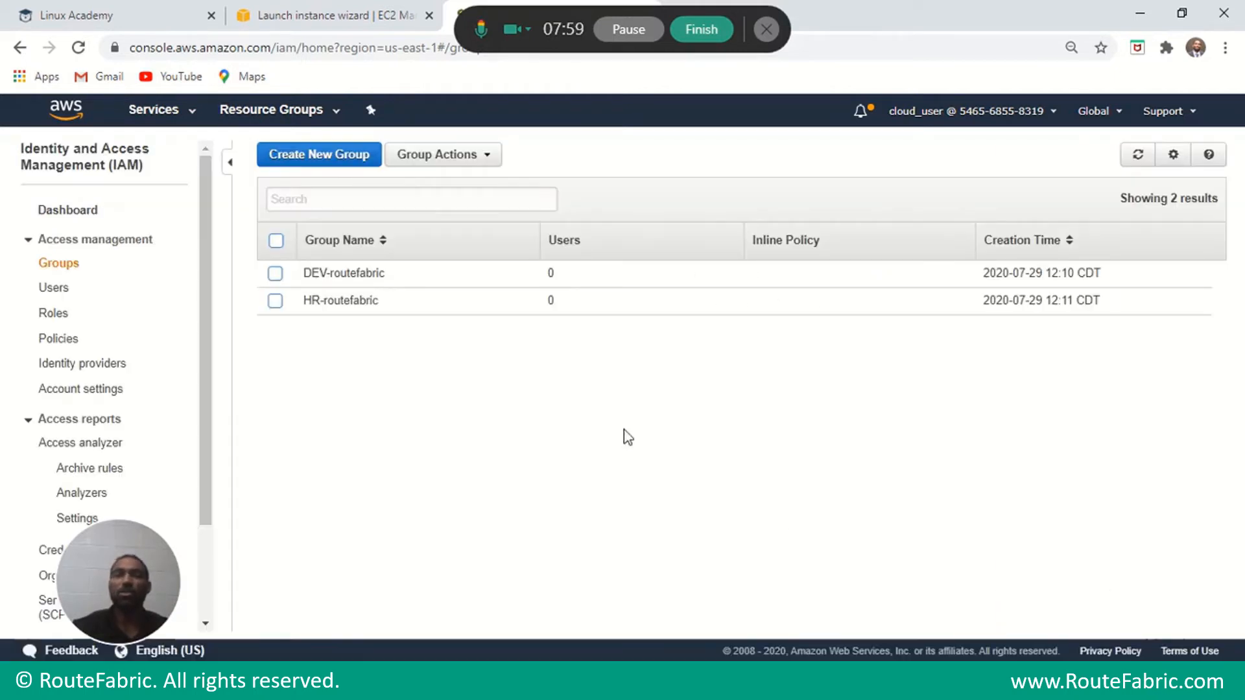
Start a third group named PROD-routefabric.
left_click(322, 158)
left_click(474, 221)
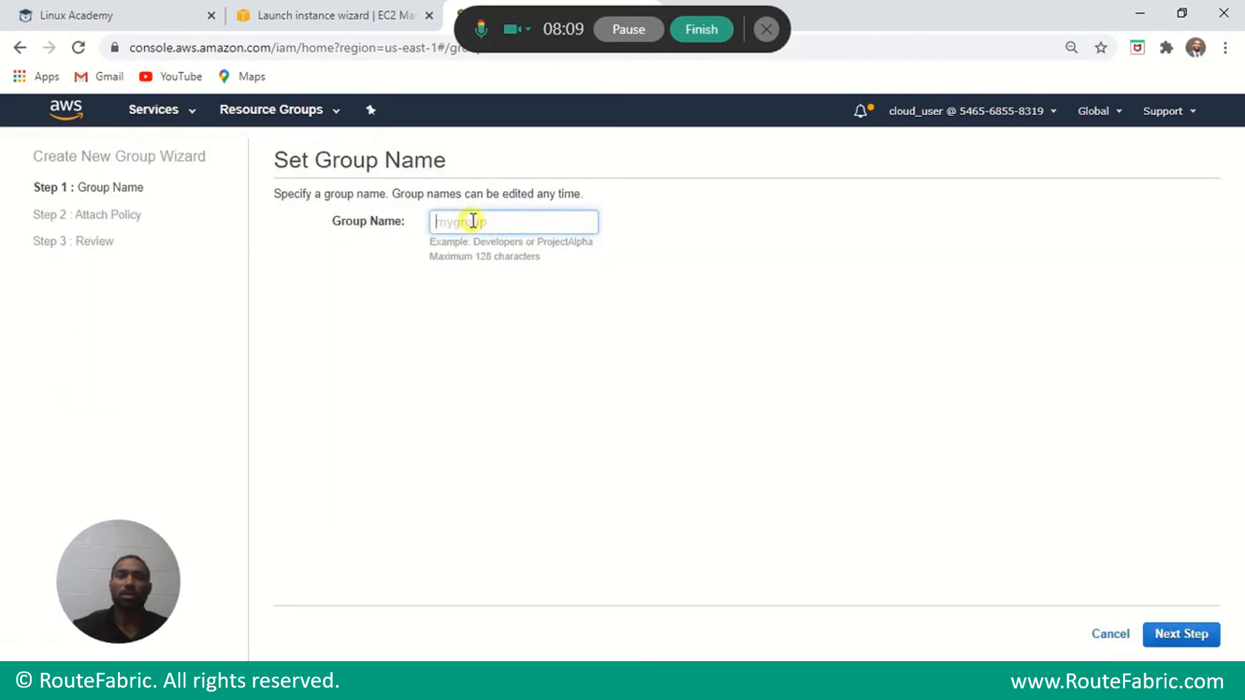
type("PROD-ro")
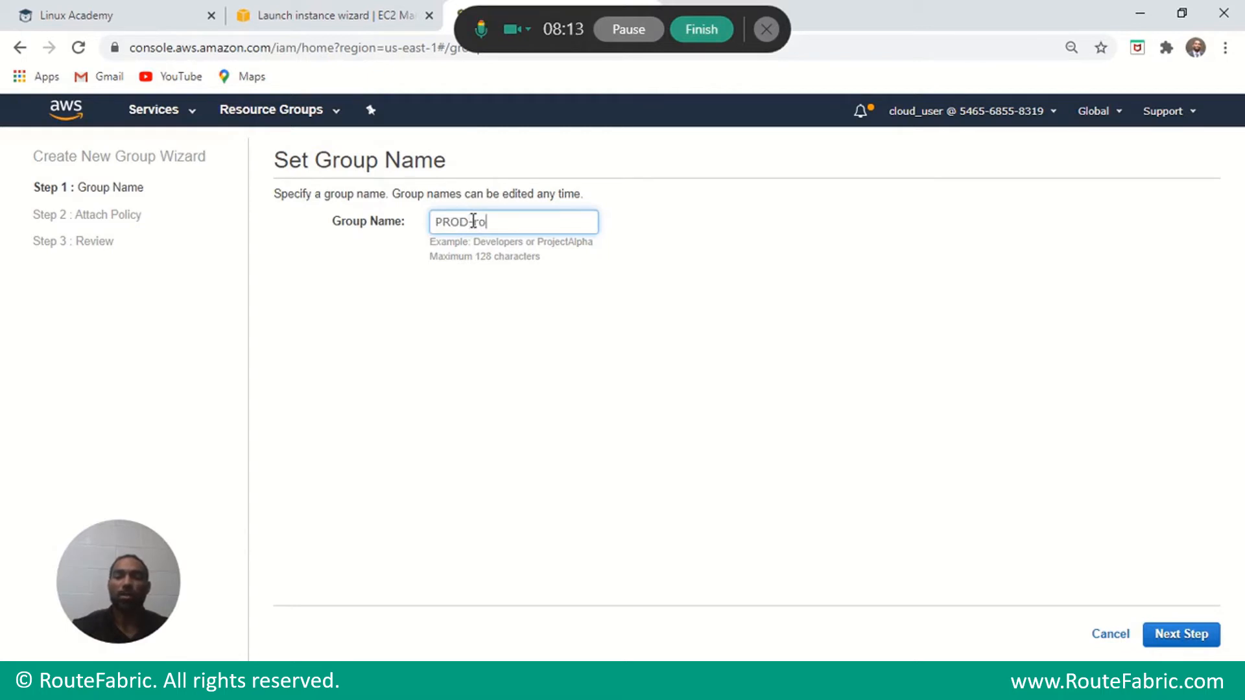
type("utefabric")
left_click(1165, 635)
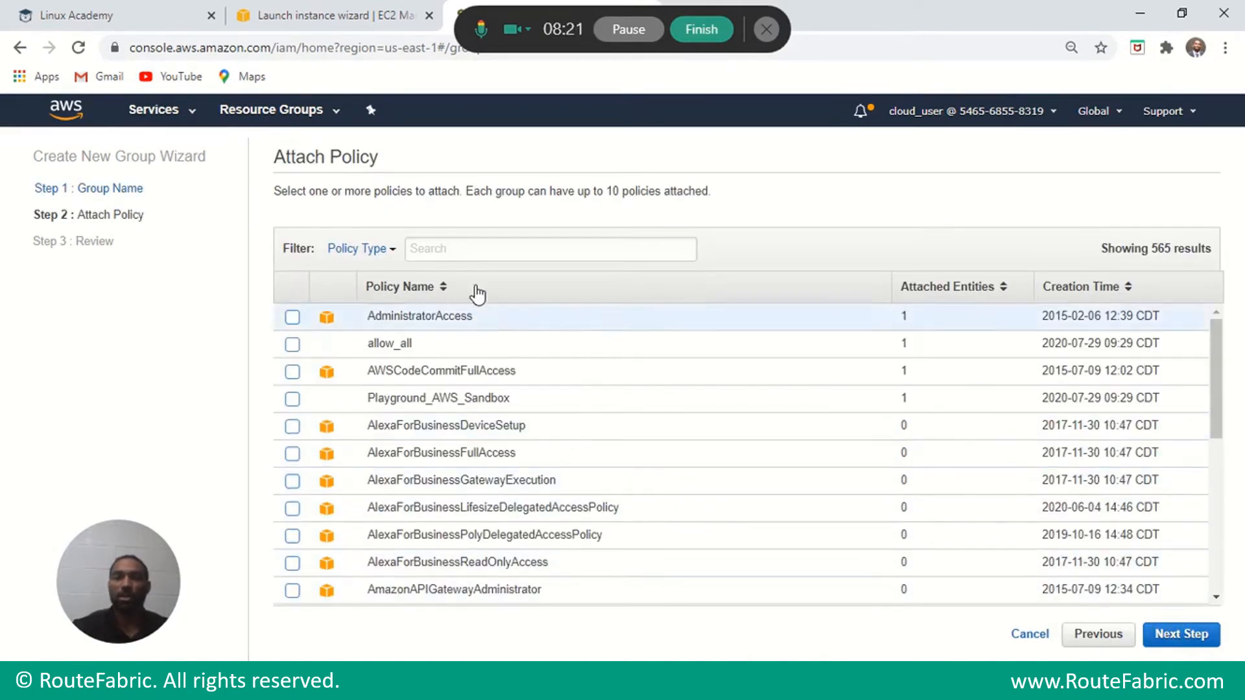
Attach AWSCodeDeployFullAccess, AWSCodeDeployRoleForLambda and AWSCodeDeployRoleForCloudFormation, then create the group.
left_click(456, 246)
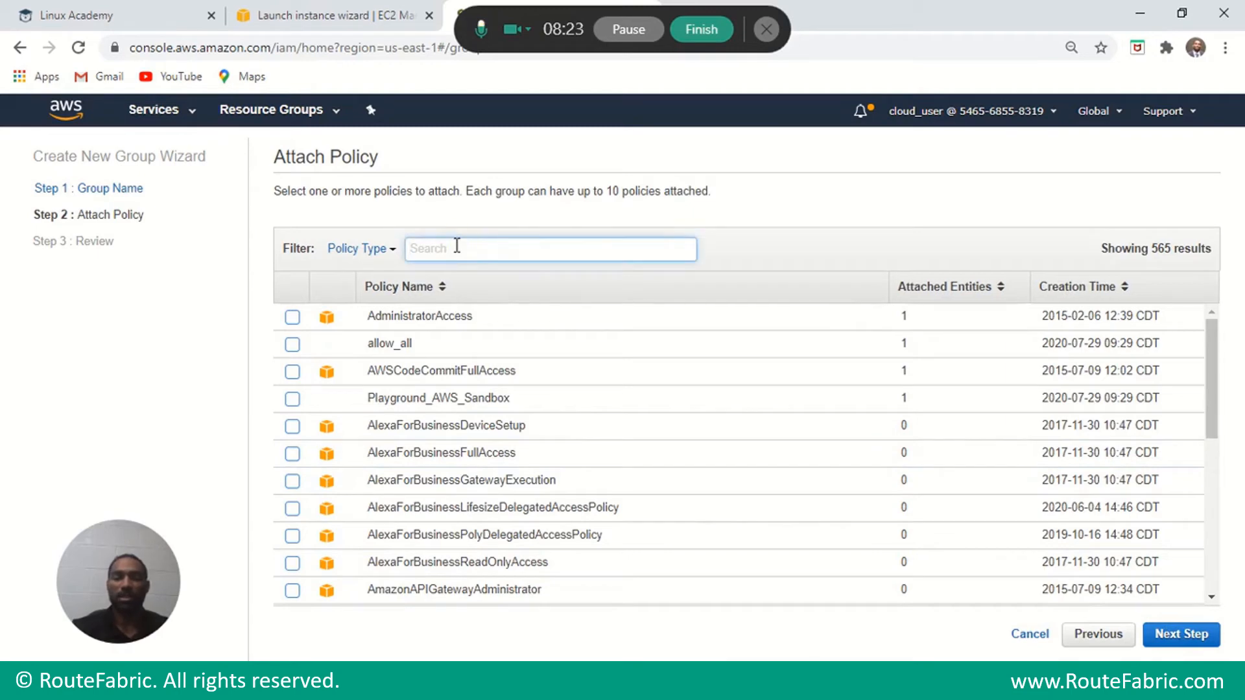
type("coded")
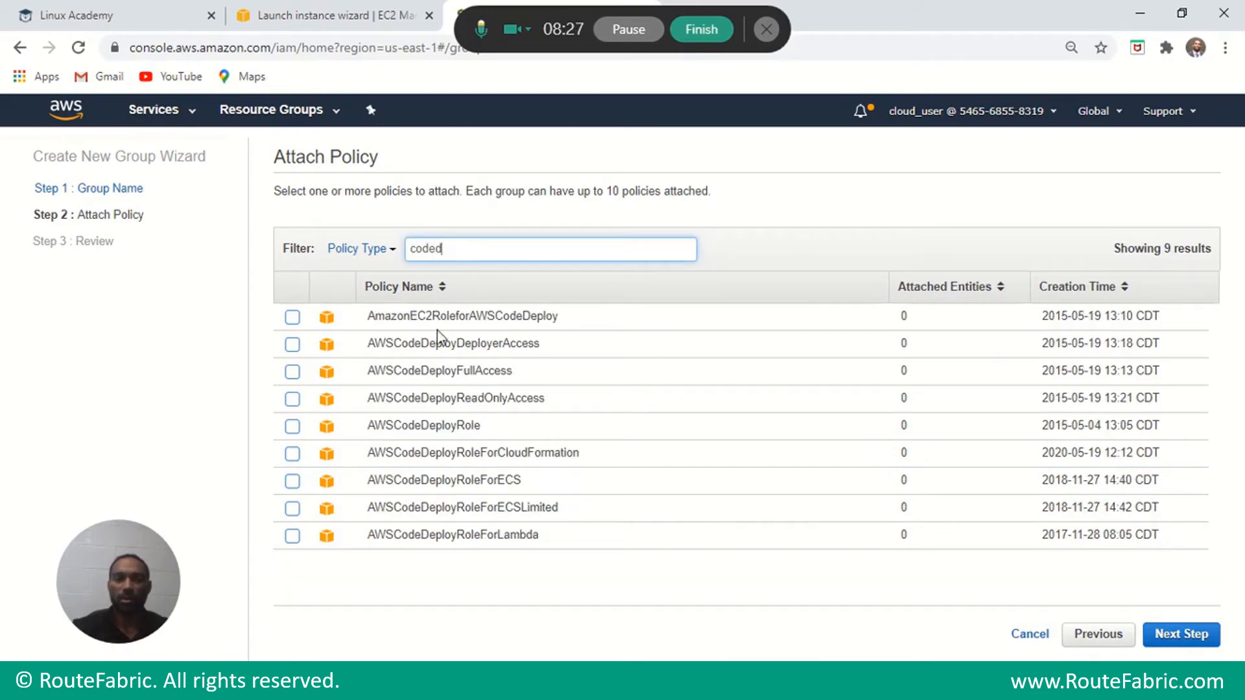
left_click(505, 373)
left_click(292, 372)
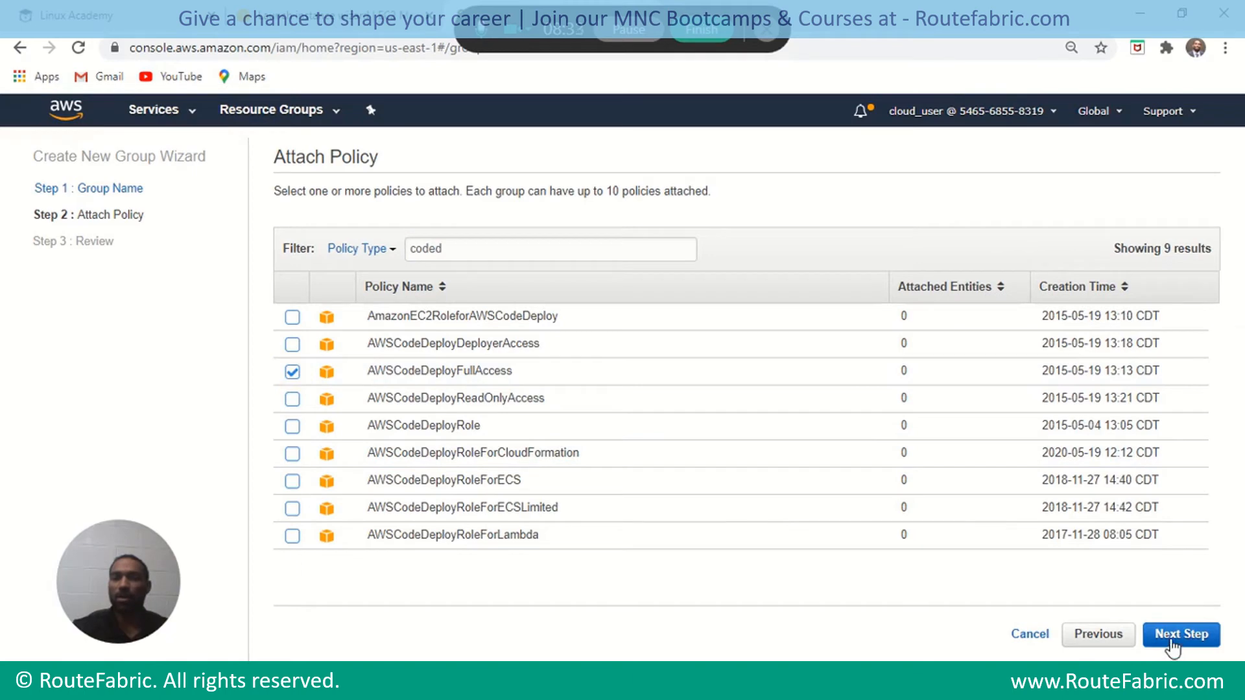
left_click(292, 537)
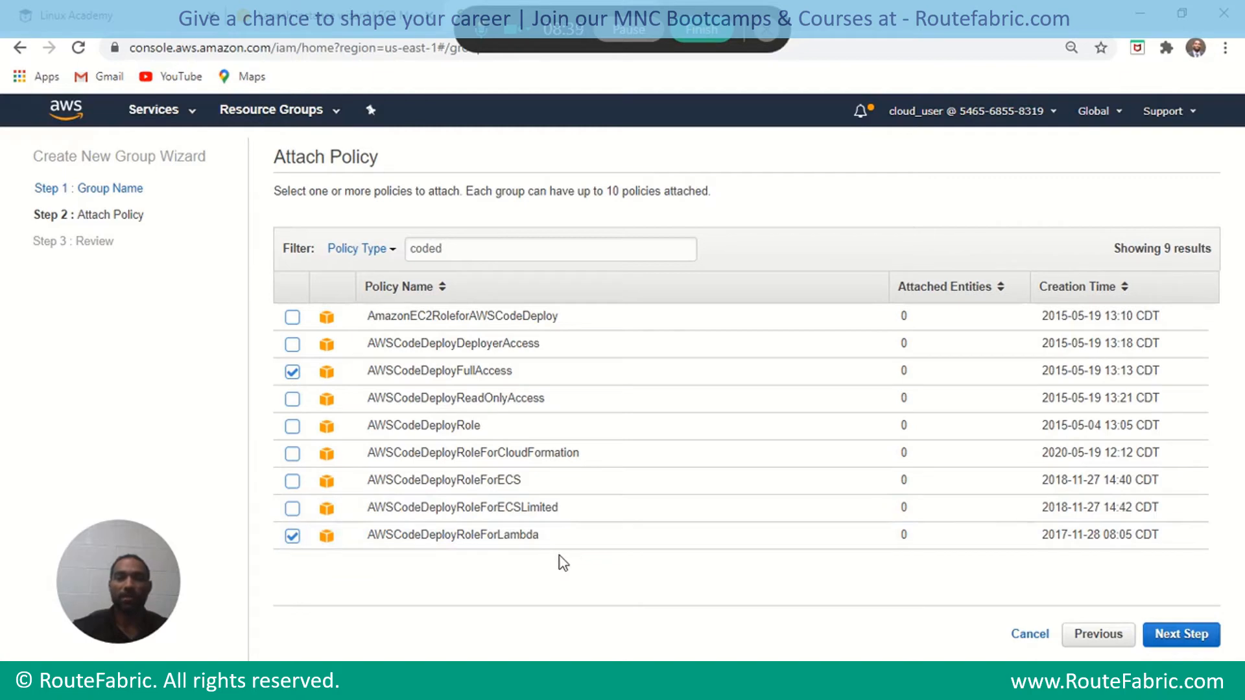
left_click(292, 453)
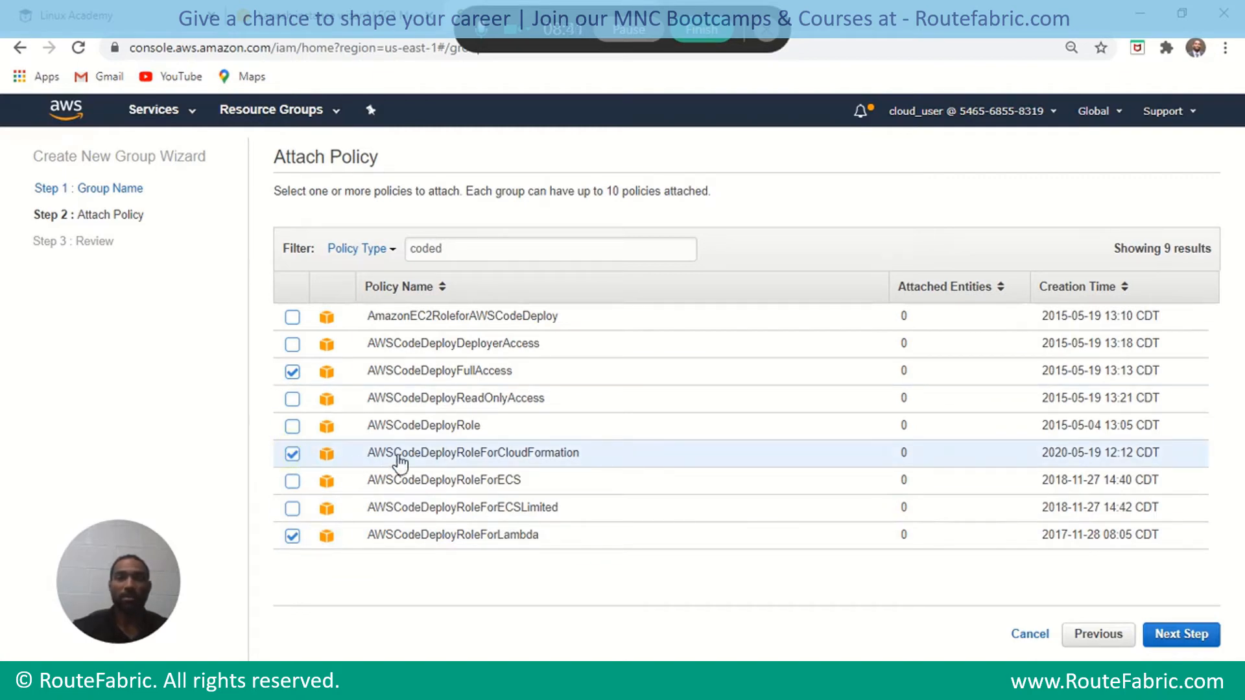
left_click(1181, 635)
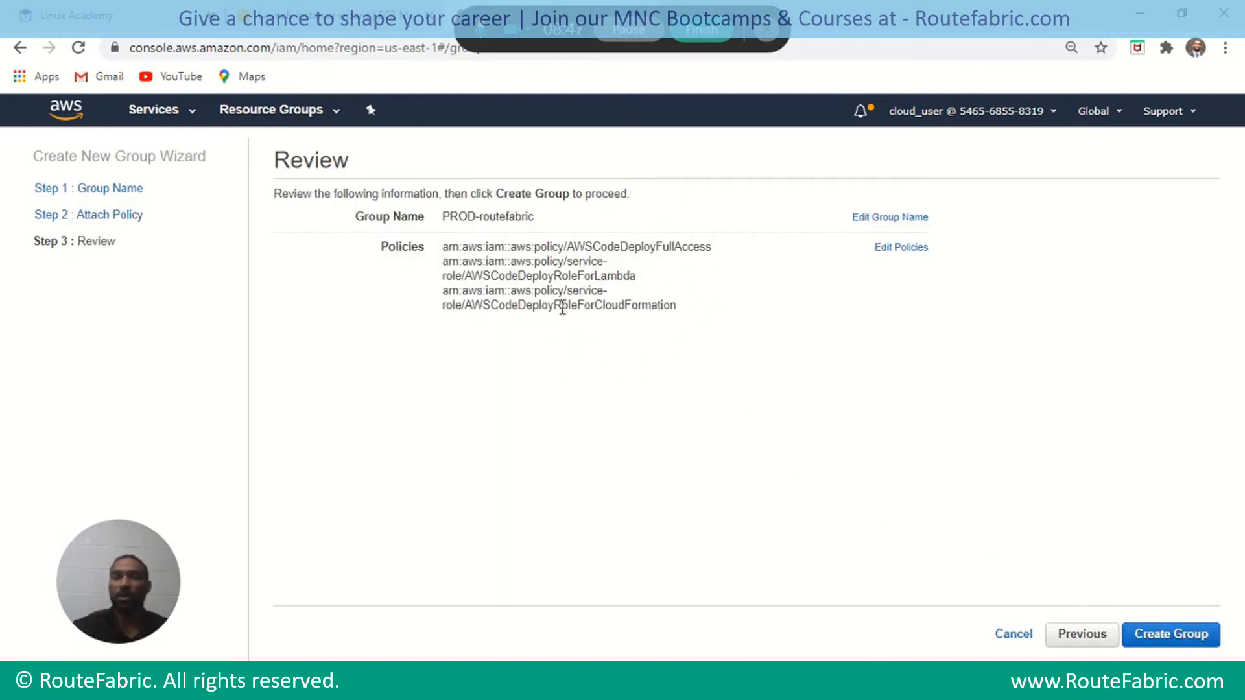
left_click(1169, 638)
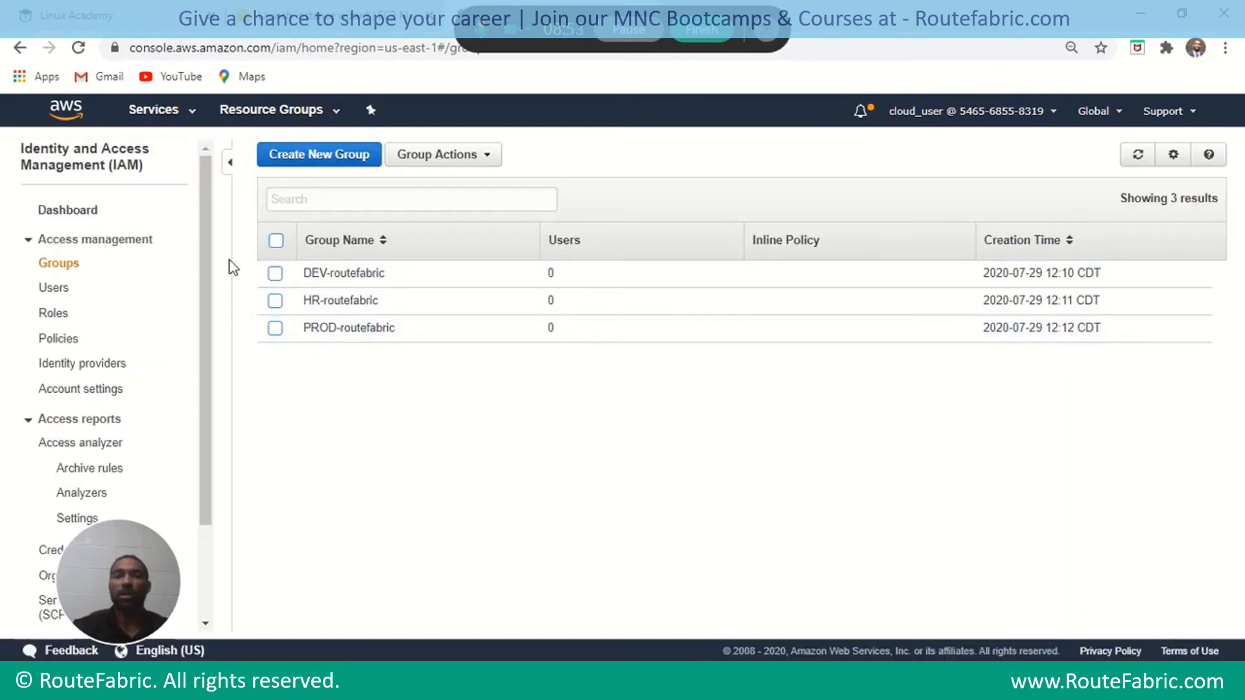
left_click(342, 273)
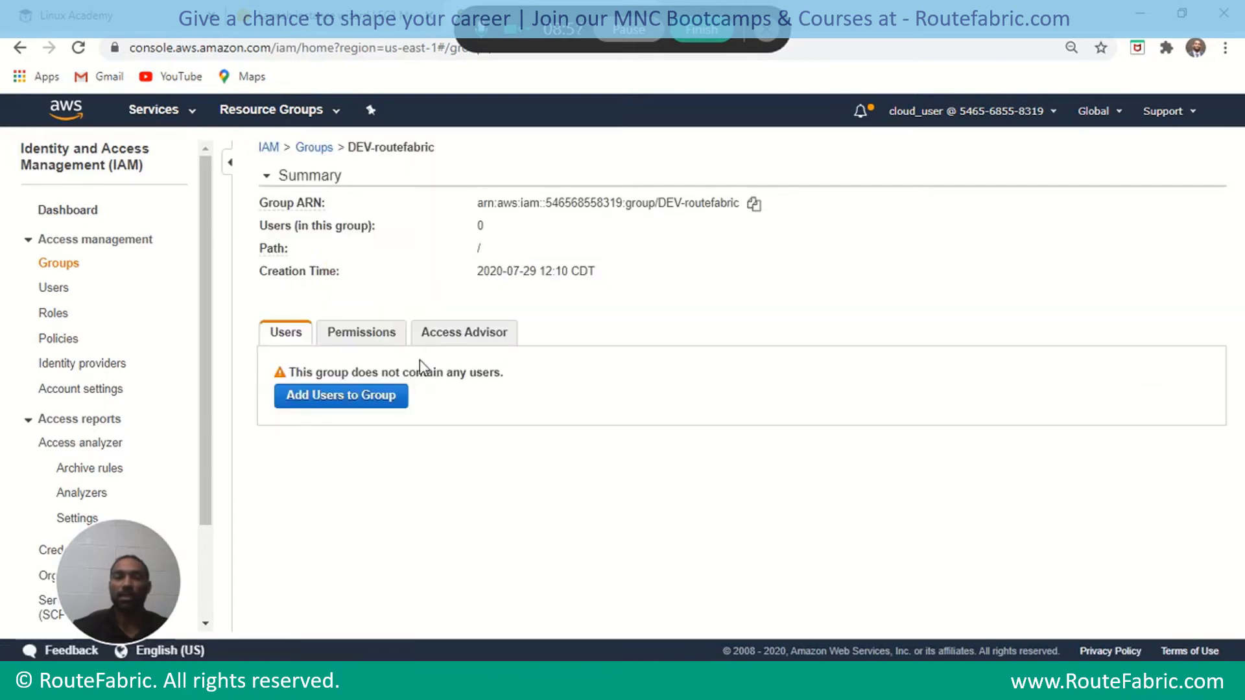
left_click(351, 337)
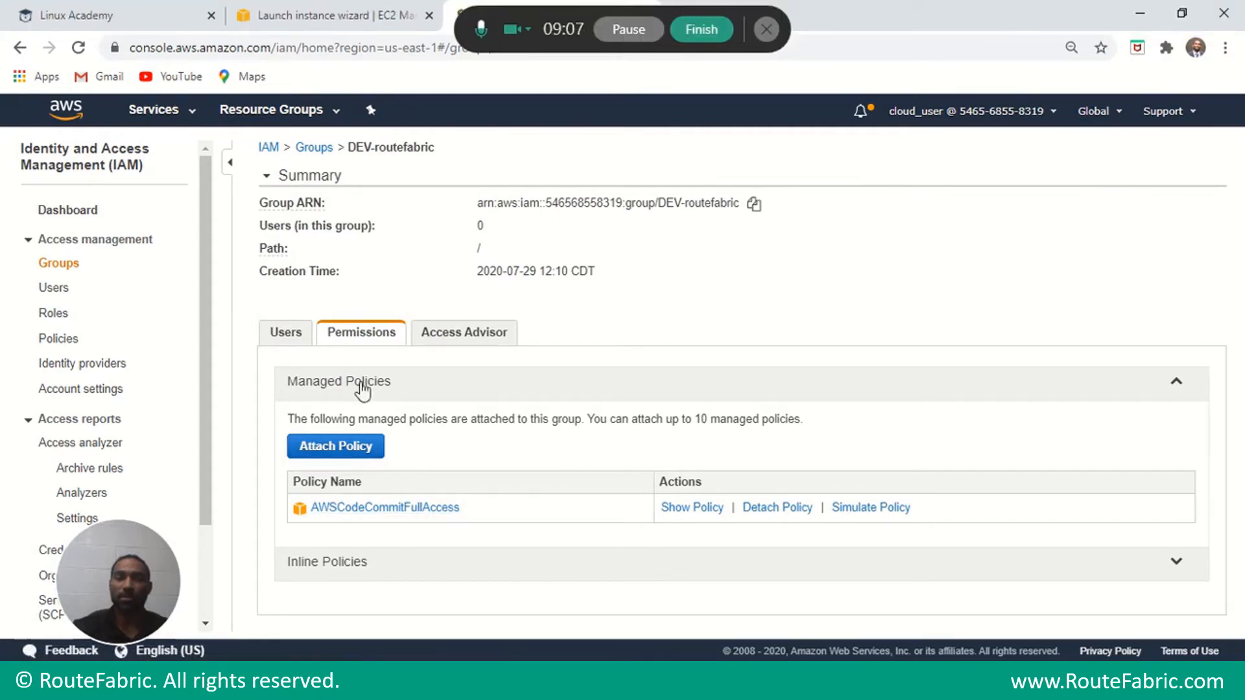
left_click(306, 148)
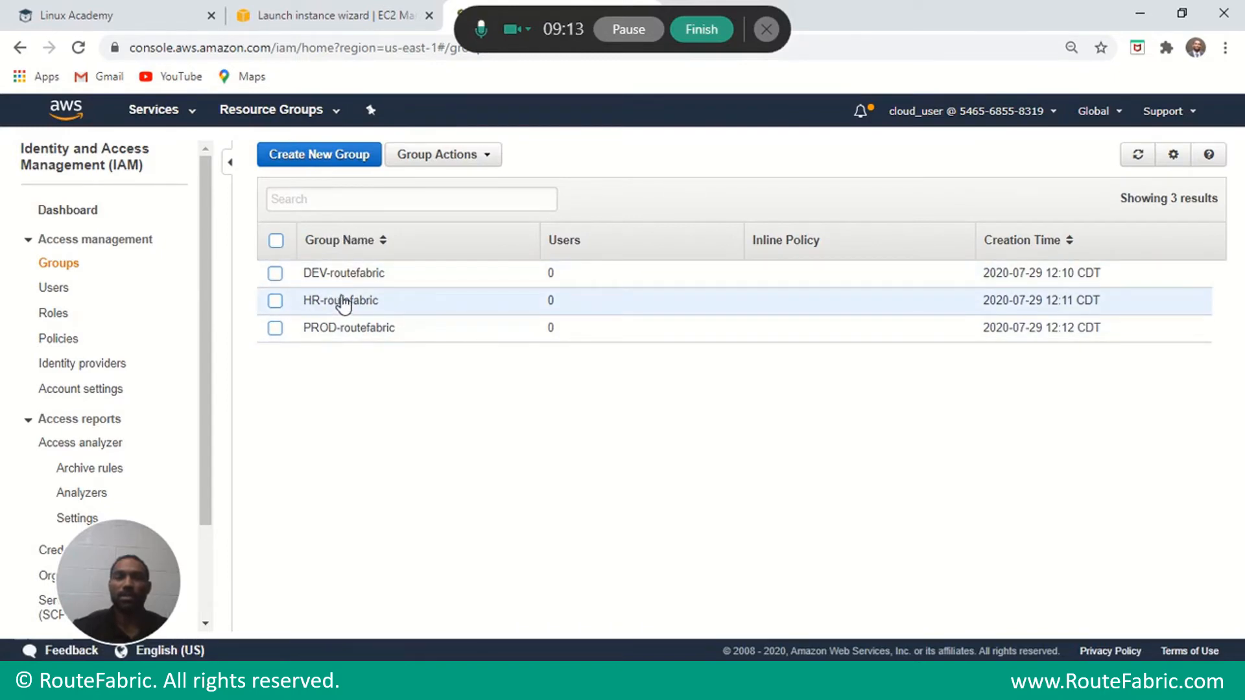
Select DEV-routefabric and choose Add Users to Group from Group Actions.
left_click(471, 158)
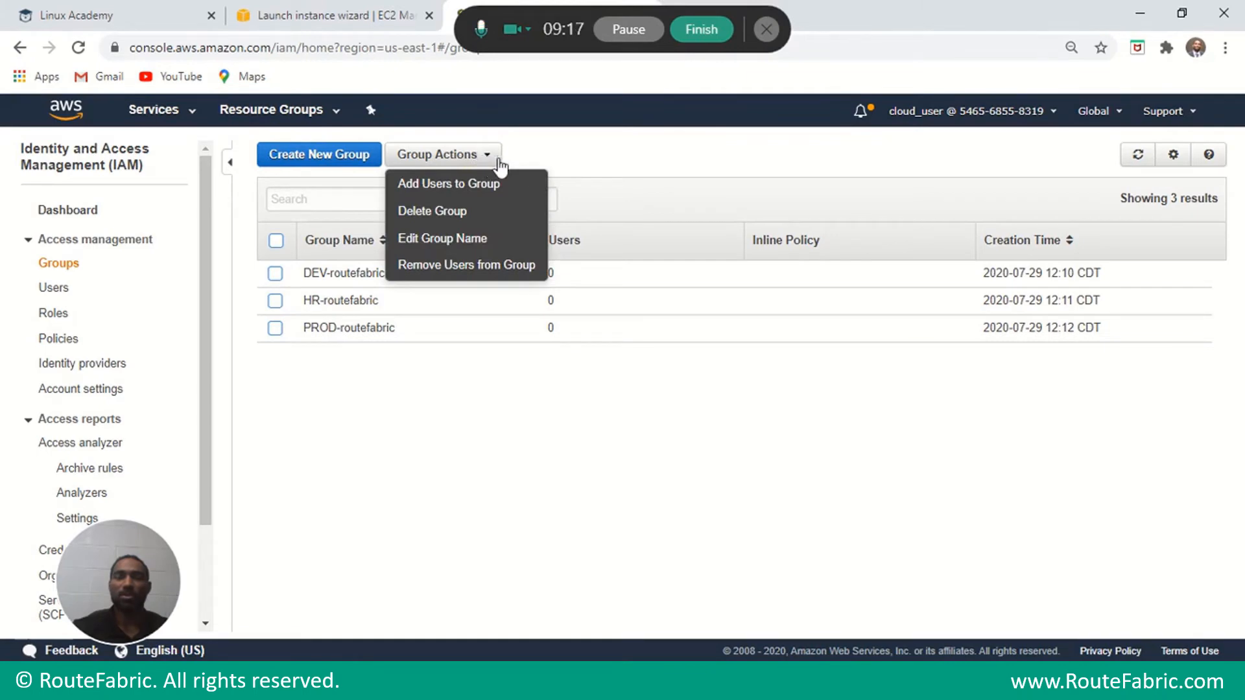
left_click(548, 161)
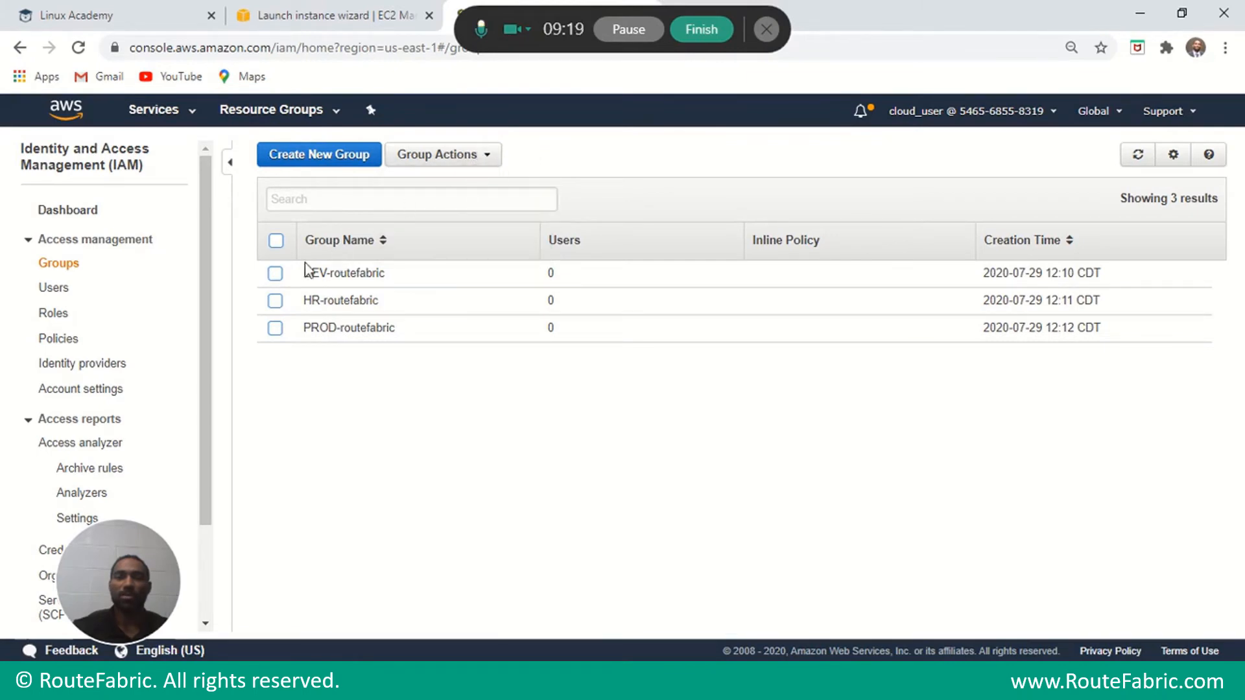
left_click(274, 276)
left_click(475, 155)
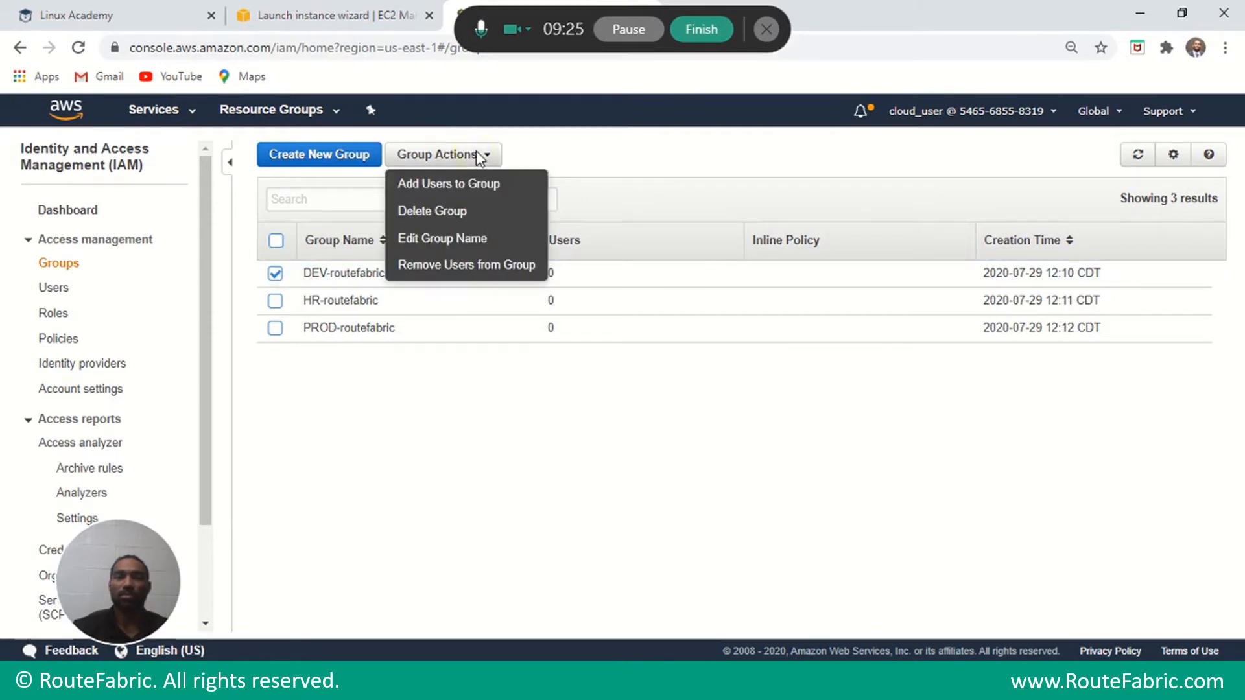
left_click(467, 183)
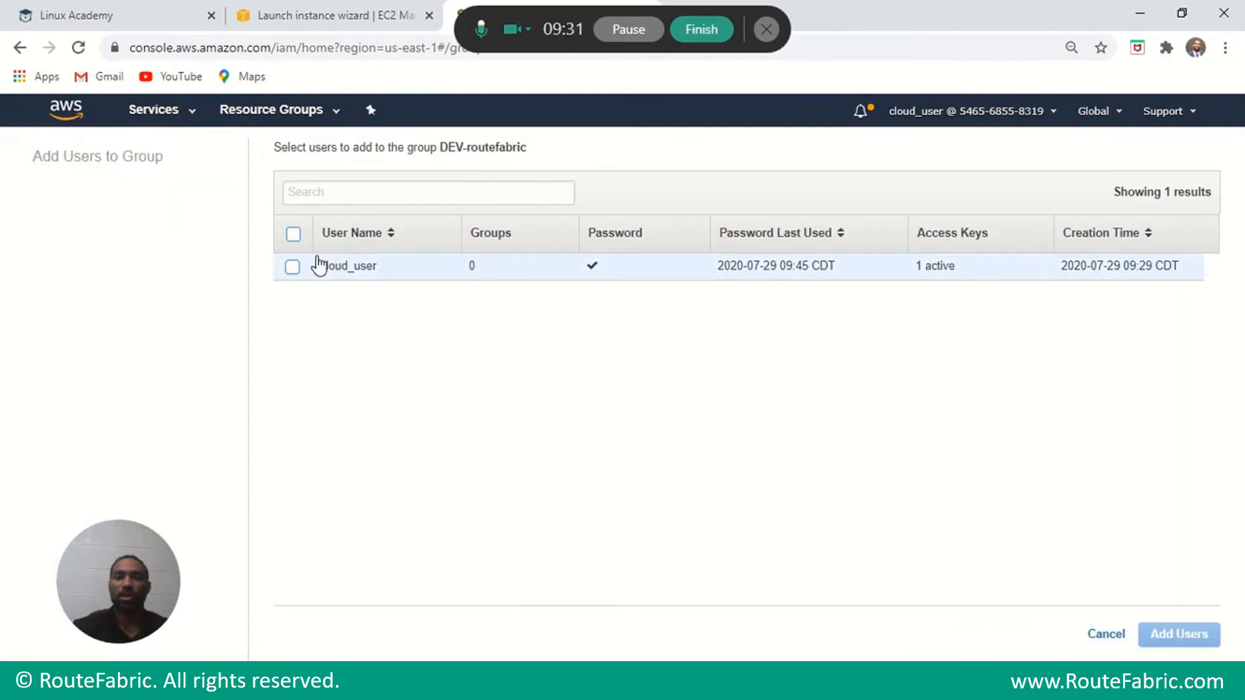
Cancel without adding the existing user and go to the IAM Users list.
left_click(293, 267)
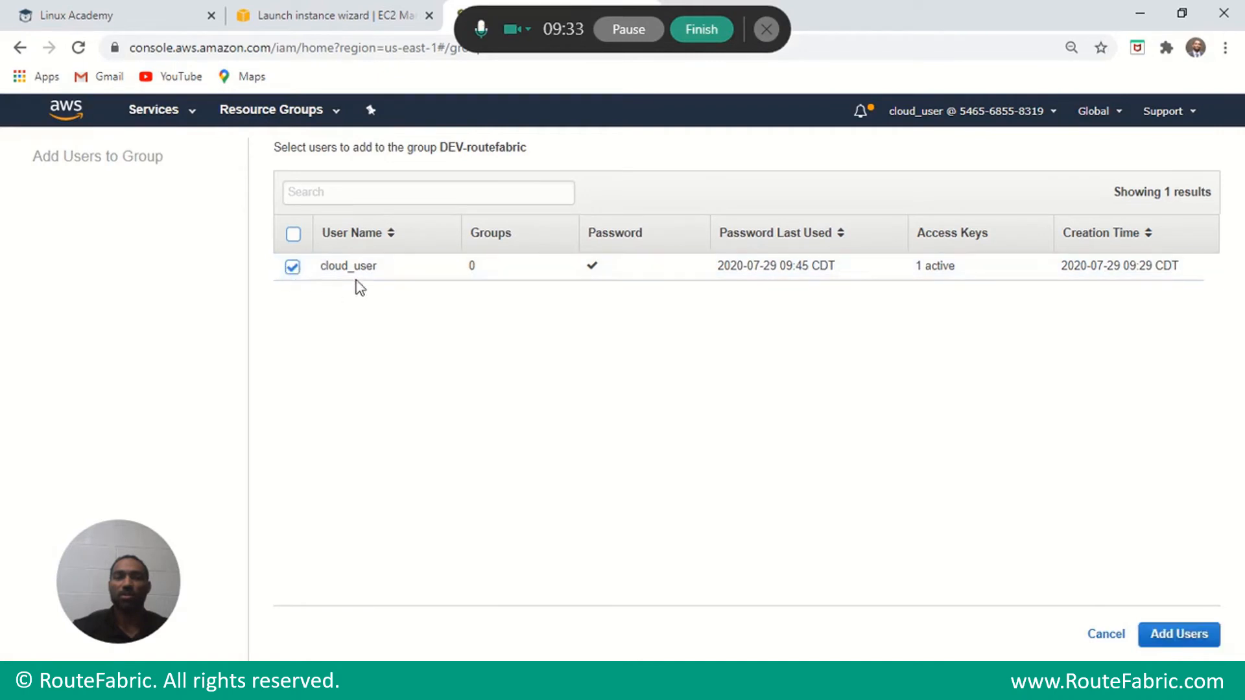
left_click(293, 266)
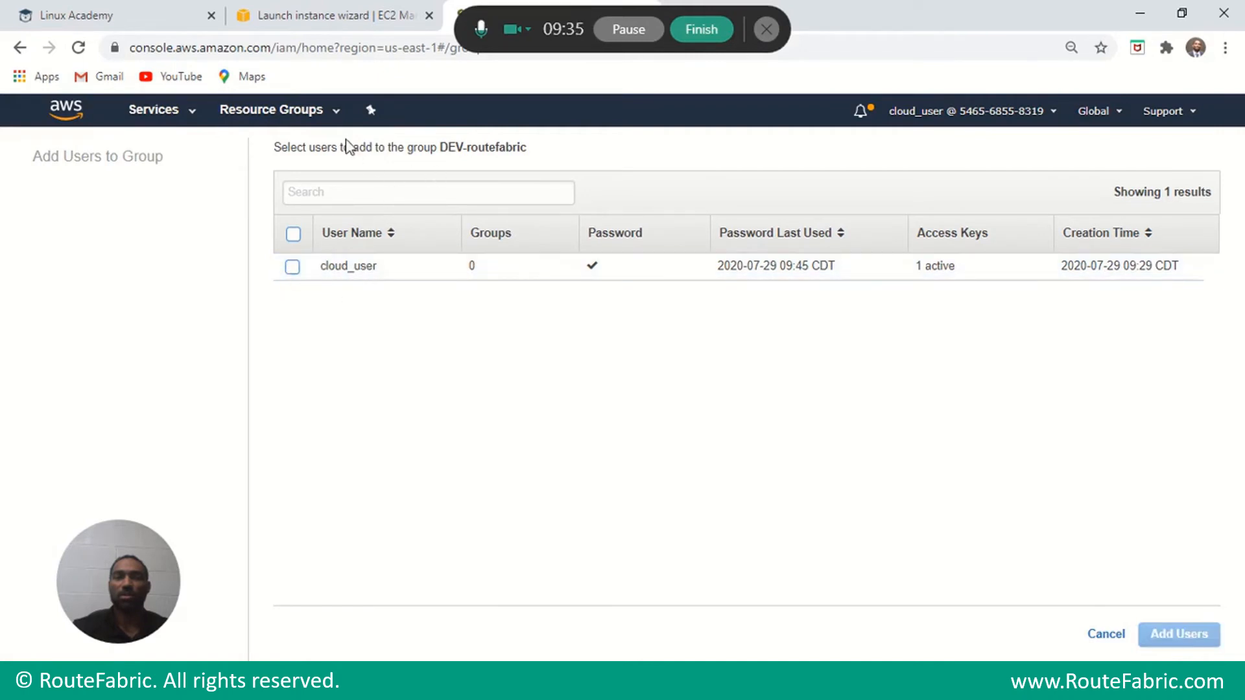
left_click(1096, 635)
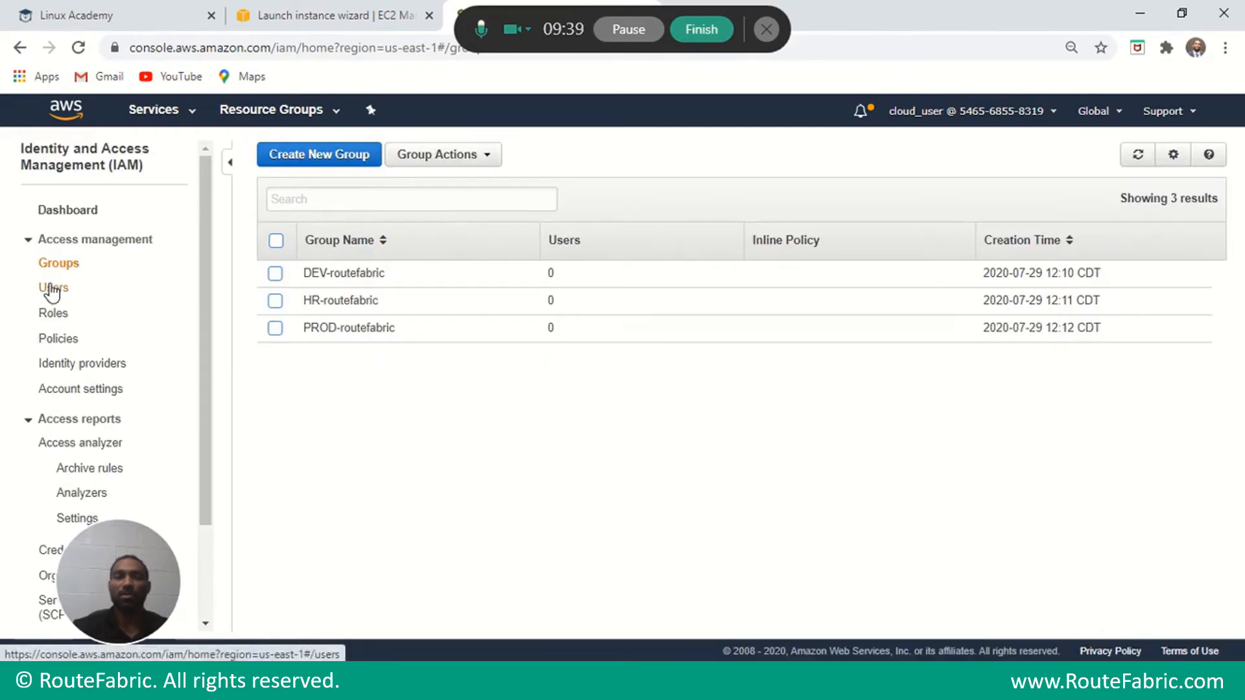
left_click(107, 293)
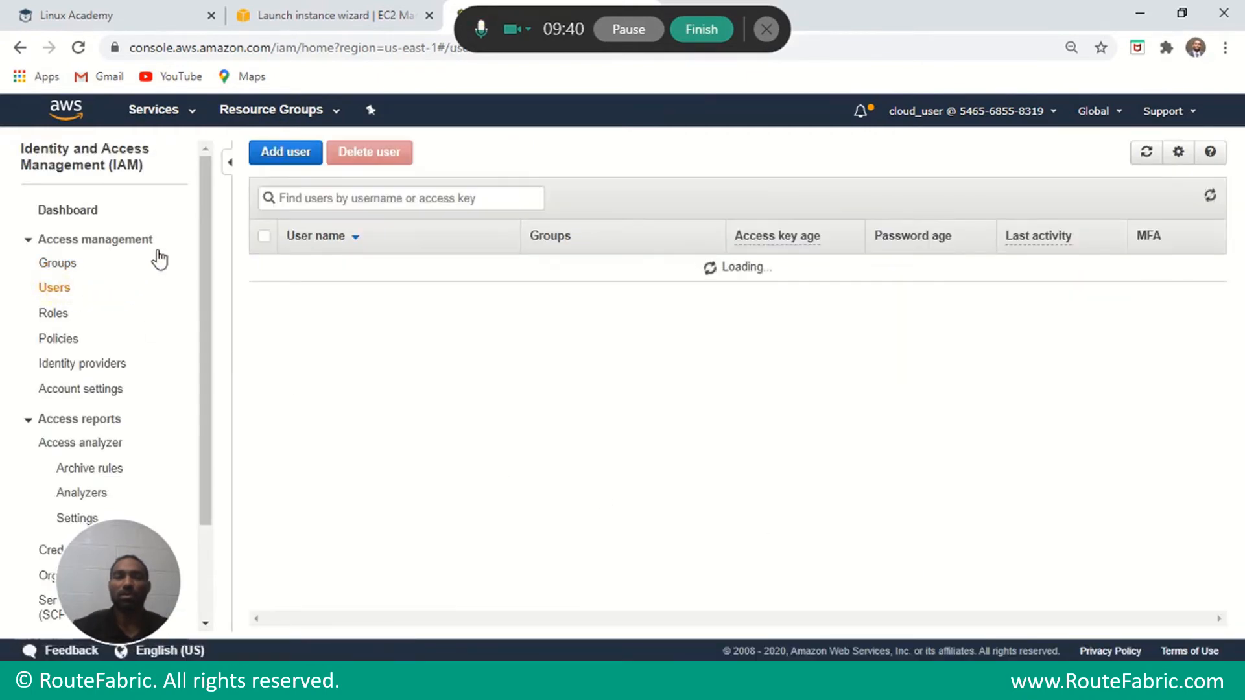
Add a new IAM user, enter its user name, and enable AWS Management Console access.
left_click(290, 155)
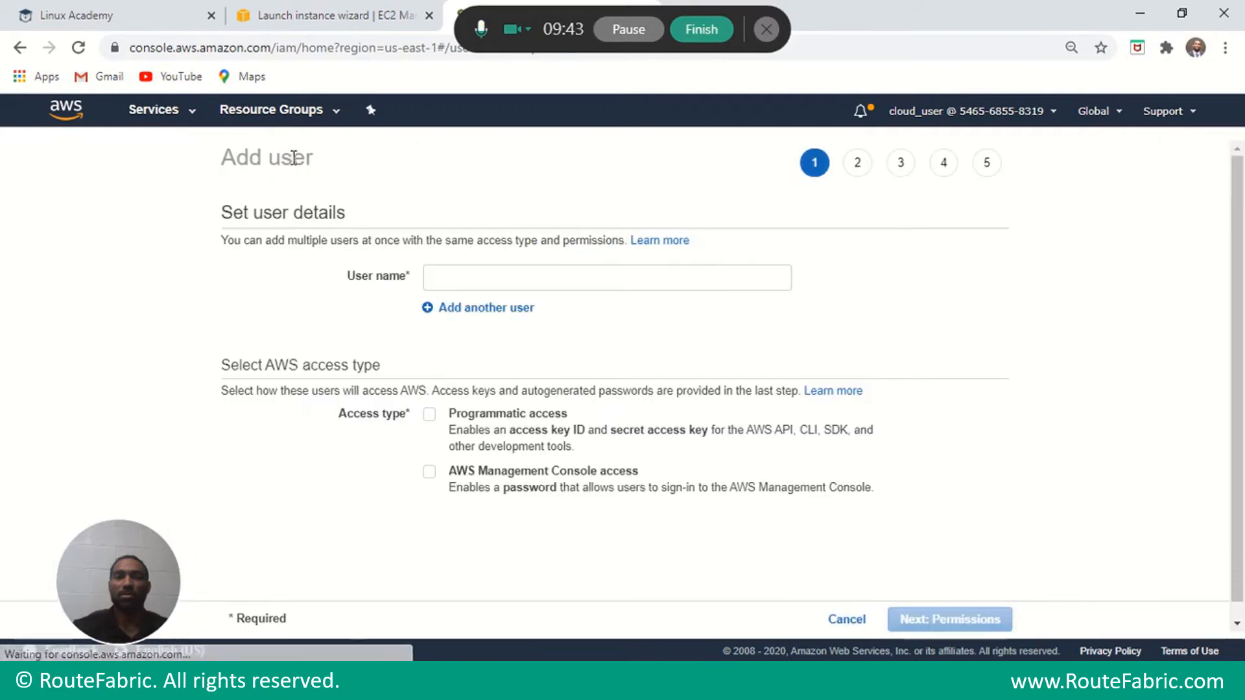
left_click(442, 280)
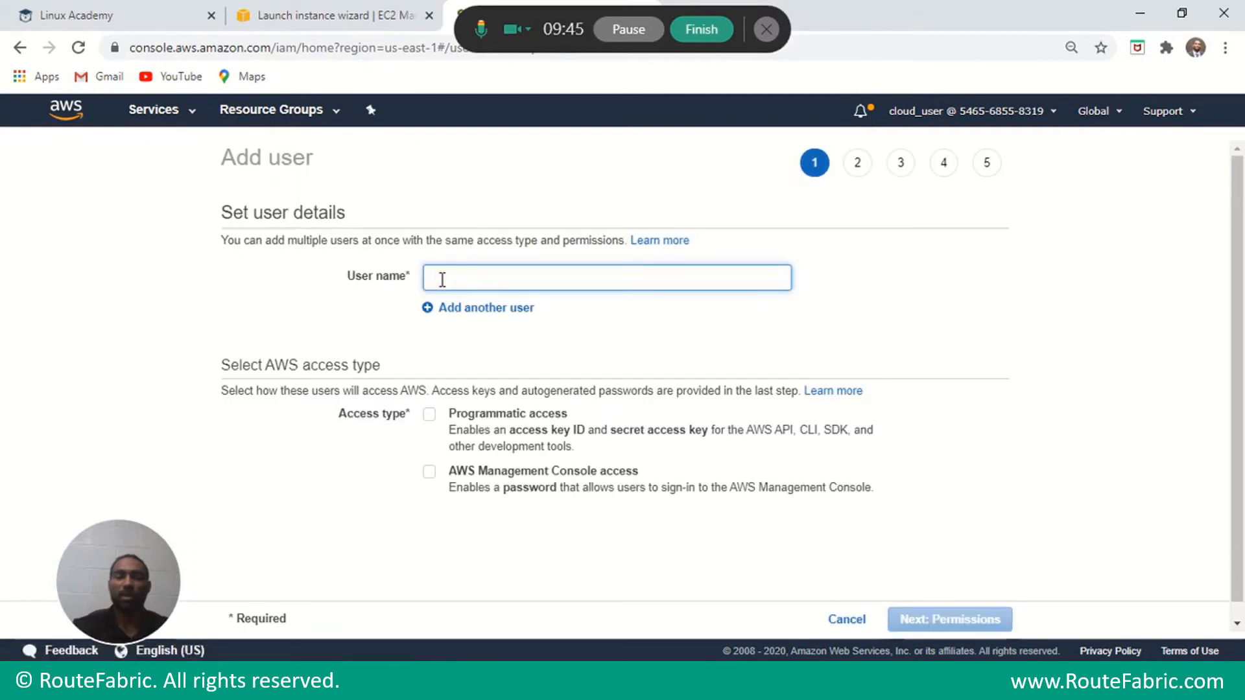
type("Jeff")
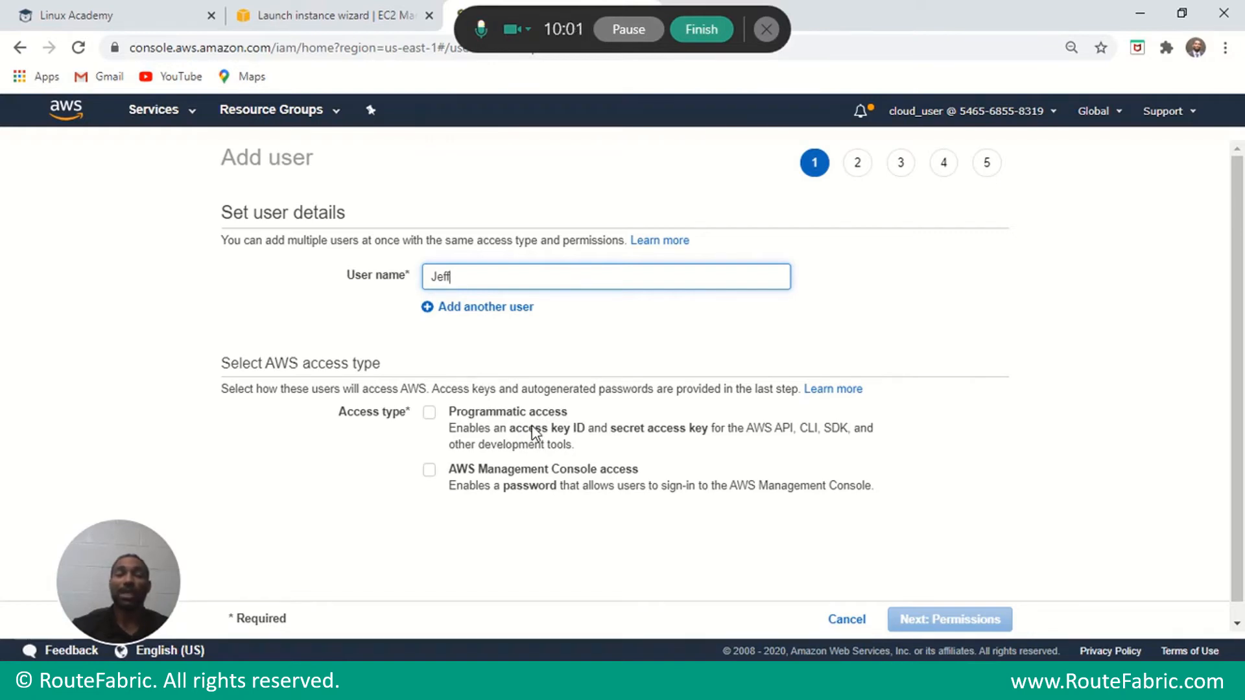
left_click(429, 469)
left_click(565, 573)
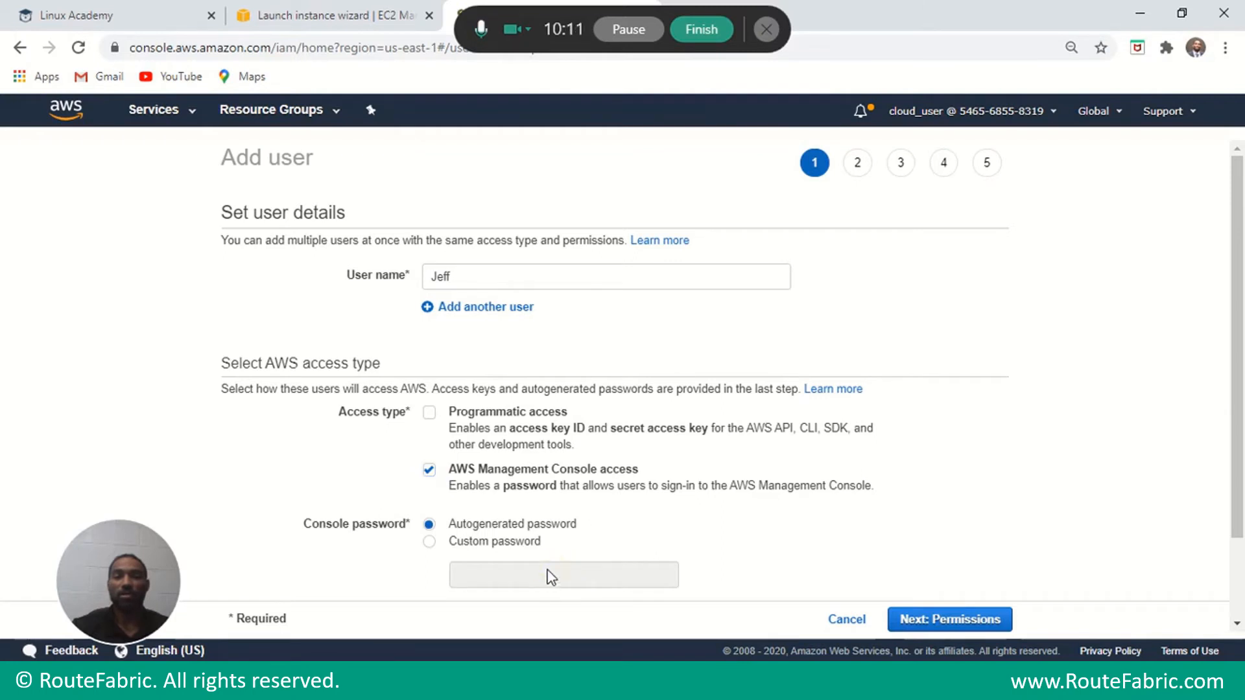
Set a custom console password, shown while typing, keeping the reset-at-next-sign-in requirement.
left_click(431, 543)
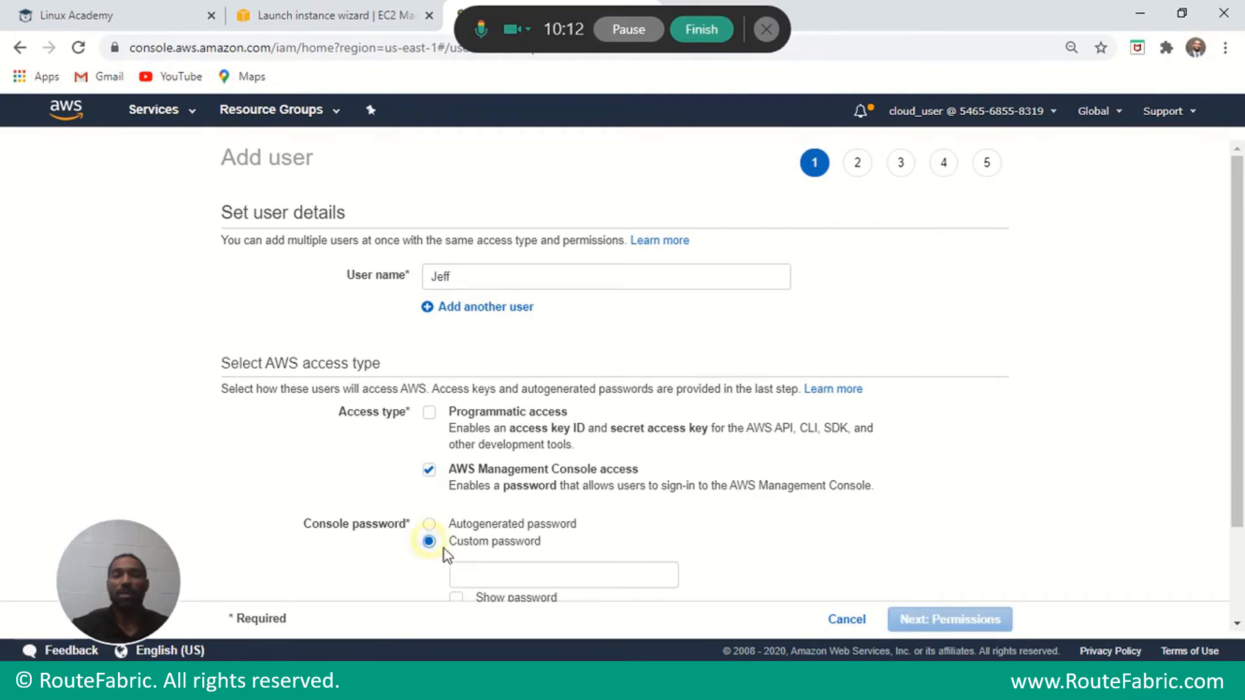
left_click(505, 573)
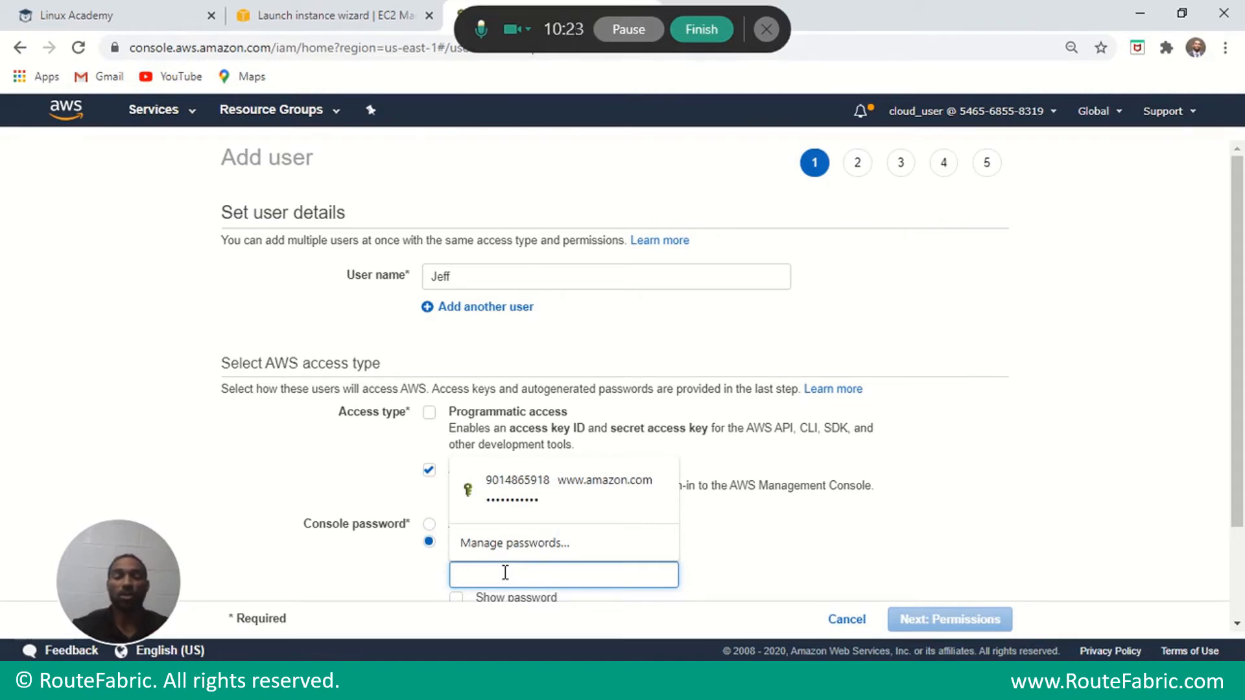
type("P")
key("BackSpace")
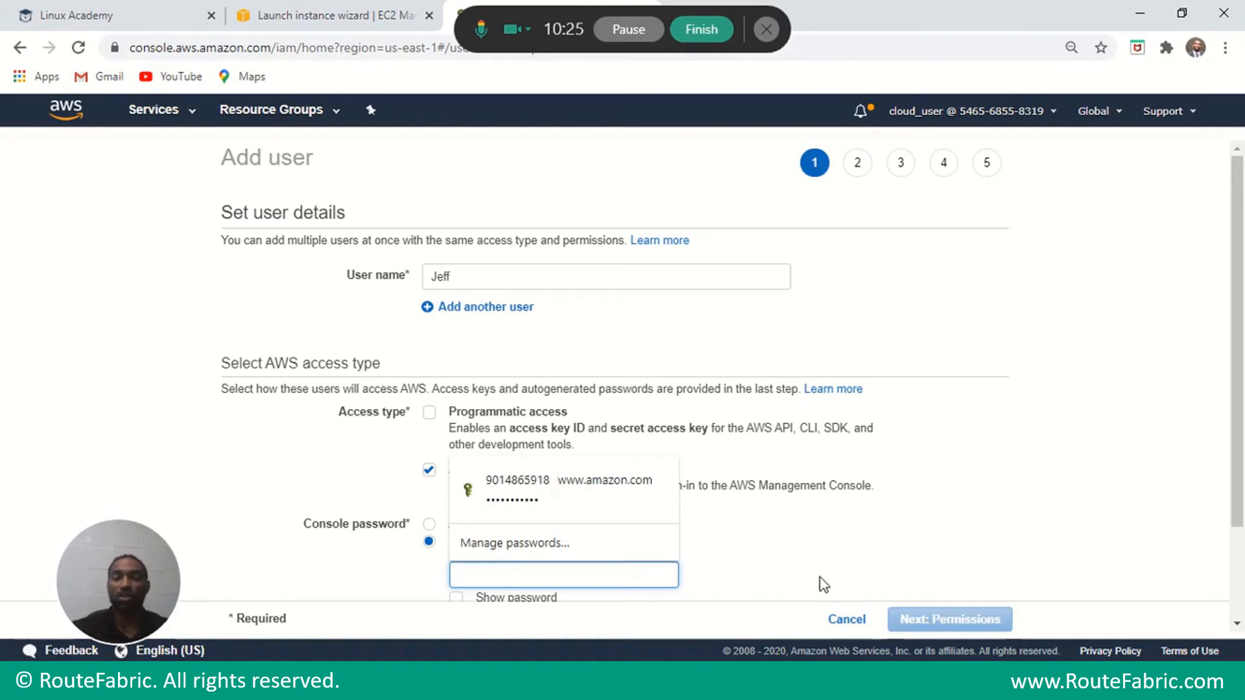
scroll(1240, 434, "down", 1)
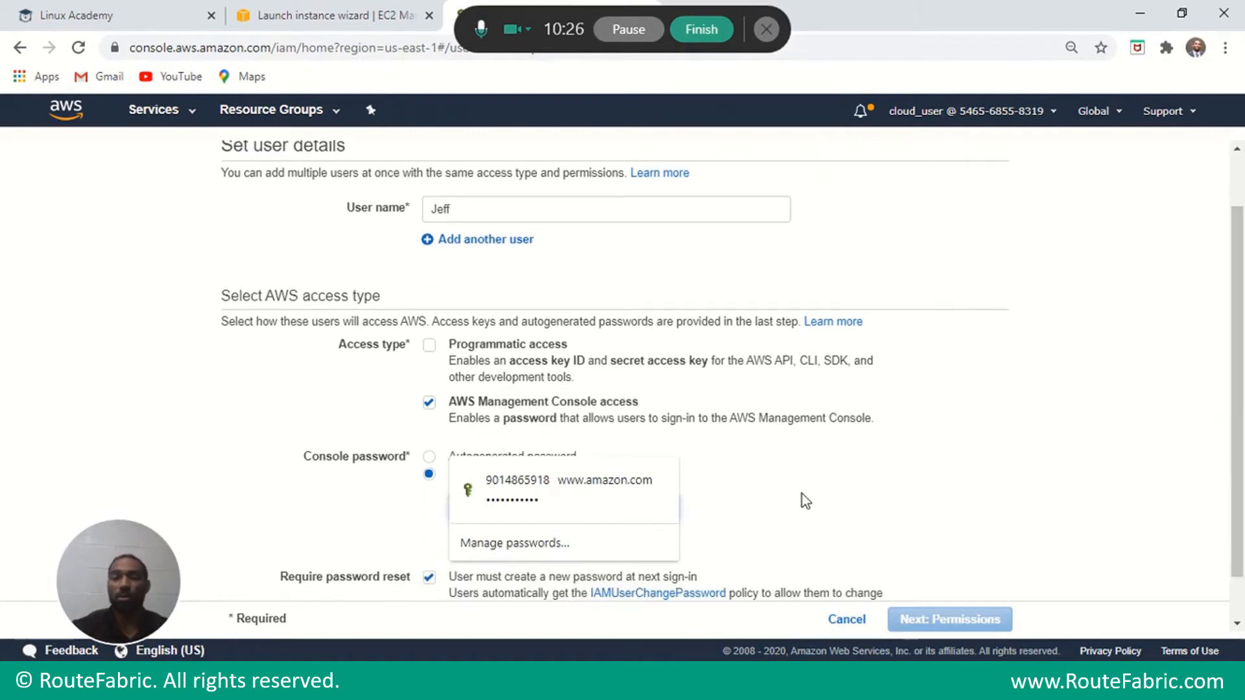
left_click(745, 516)
left_click(455, 530)
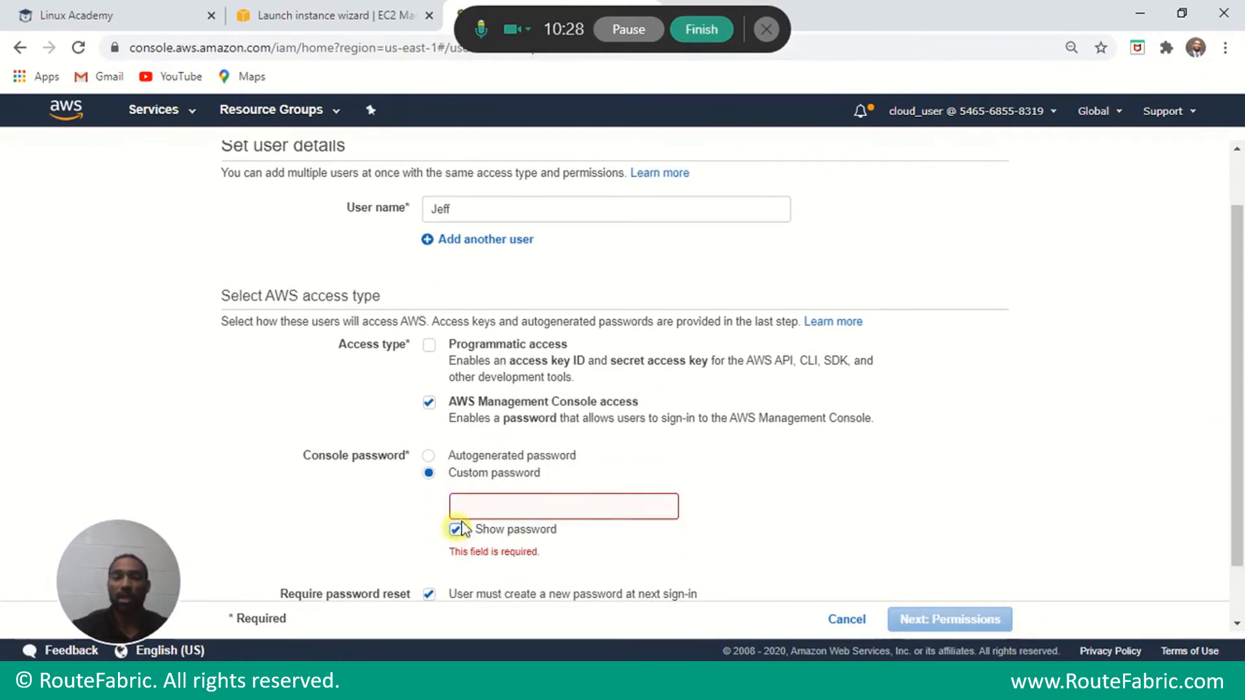
left_click(494, 507)
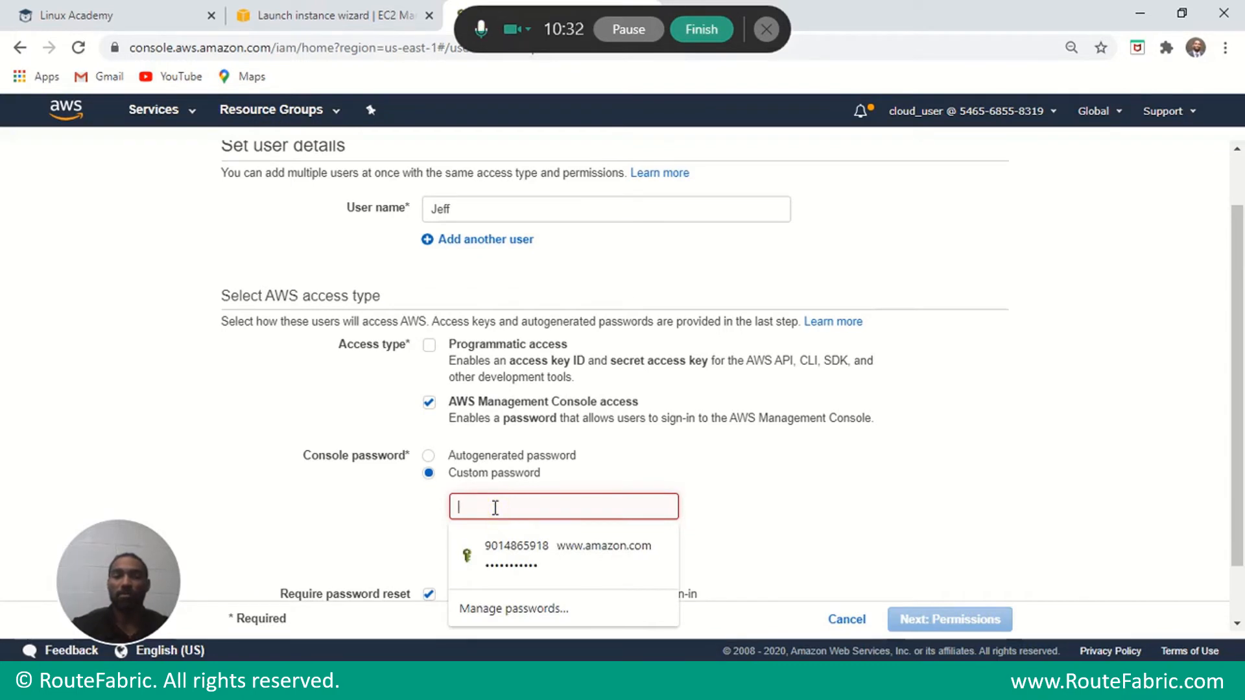
type("p")
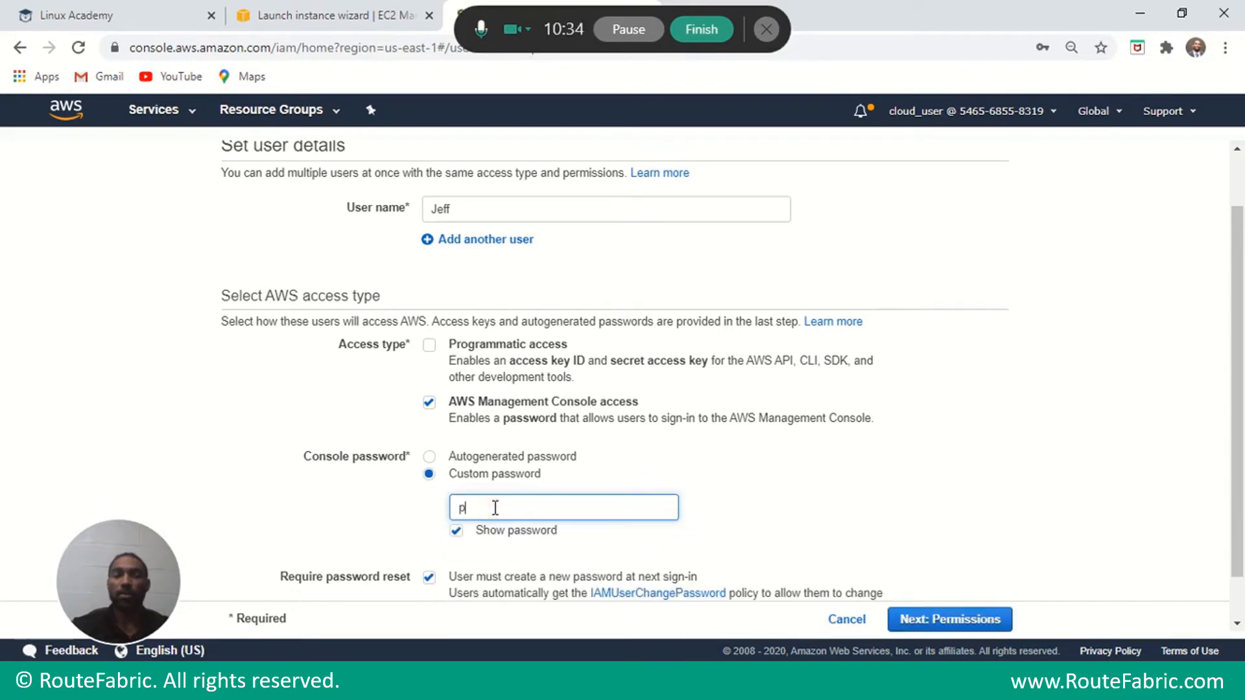
type("asswo")
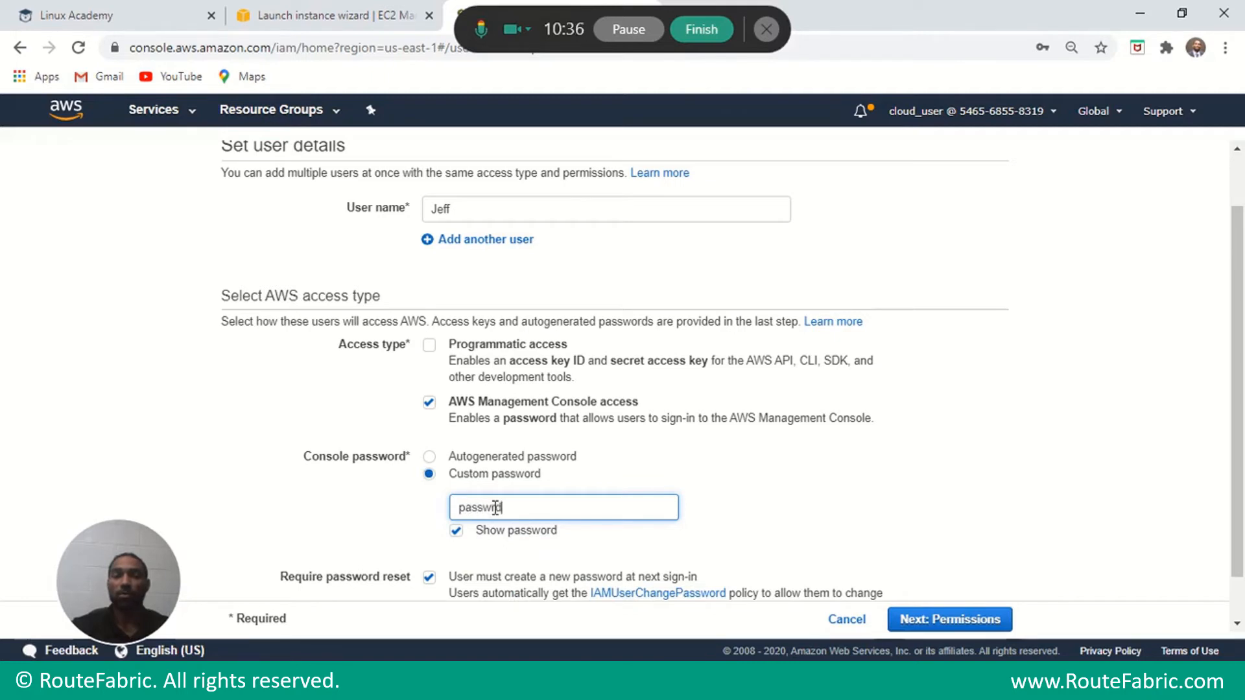
key("BackSpace")
key("BackSpace")
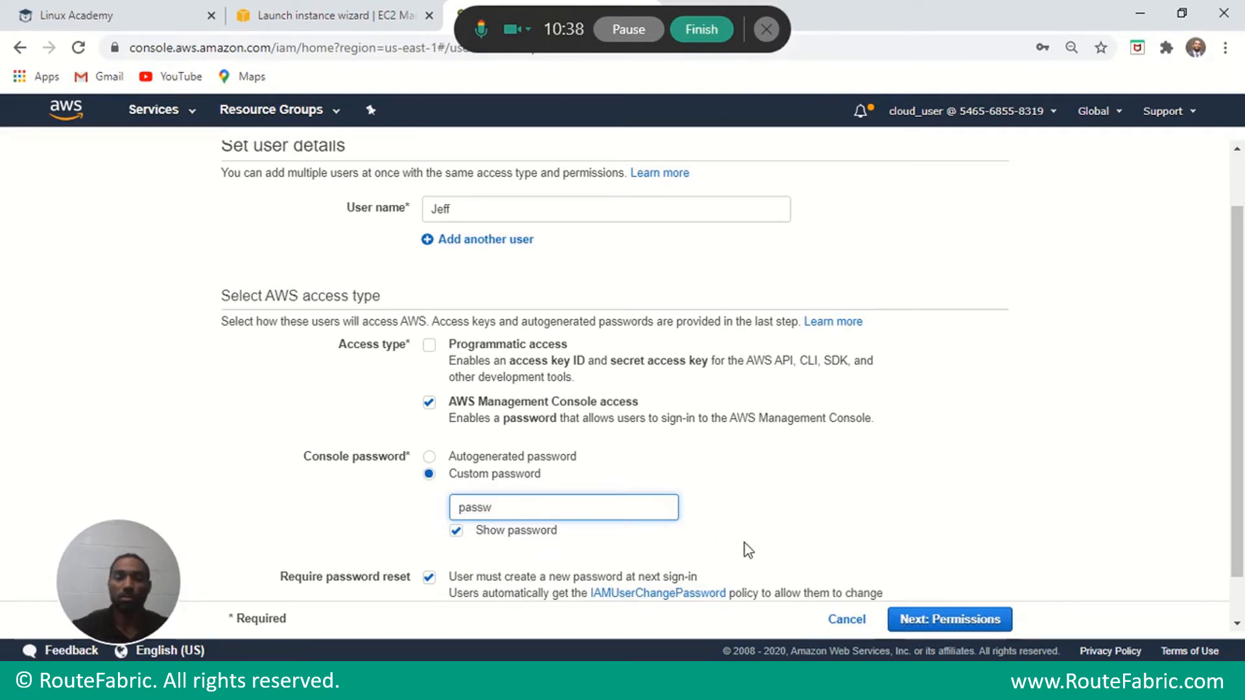
type("ord1234")
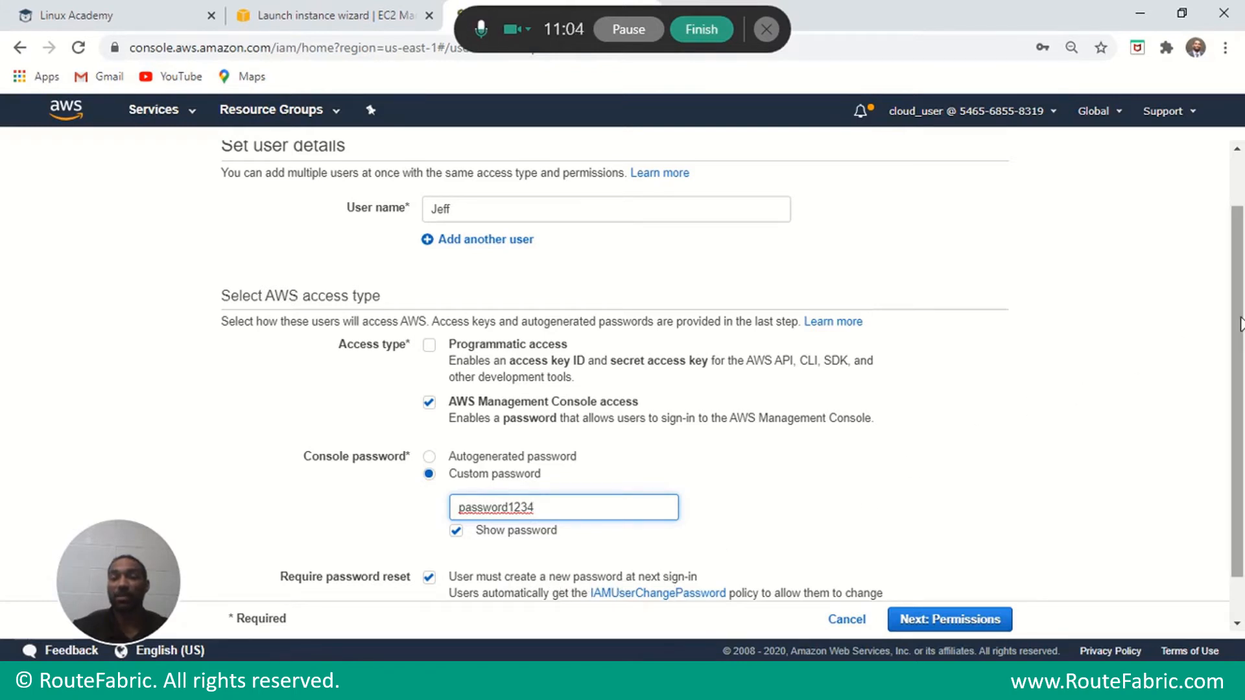
scroll(1240, 324, "down", 1)
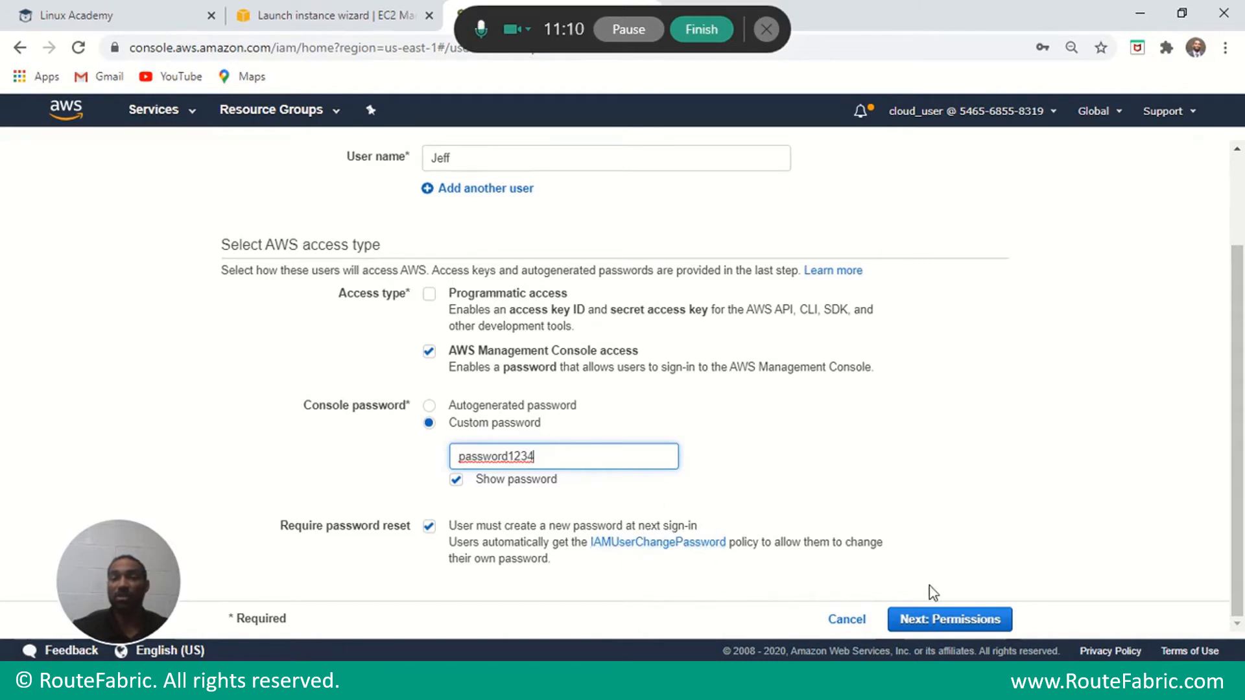
Add the new user to the DEV-routefabric group on the permissions step.
left_click(953, 620)
scroll(916, 597, "down", 2)
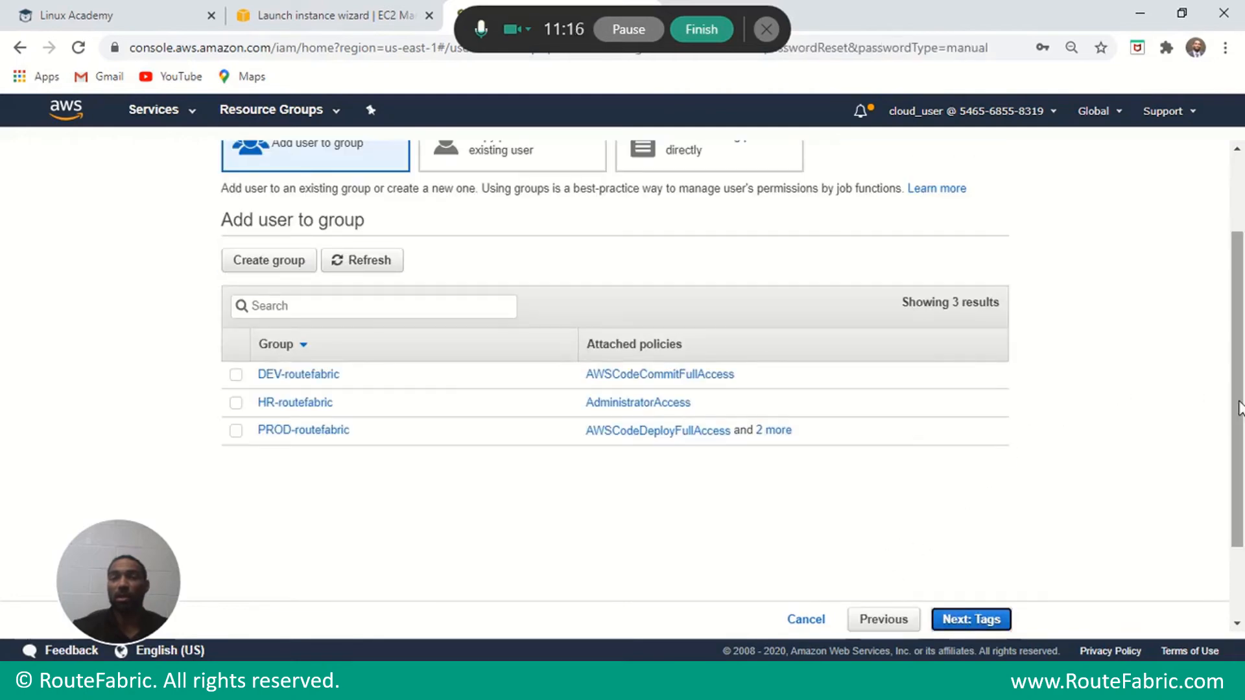
left_click_drag(1236, 405, 1236, 280)
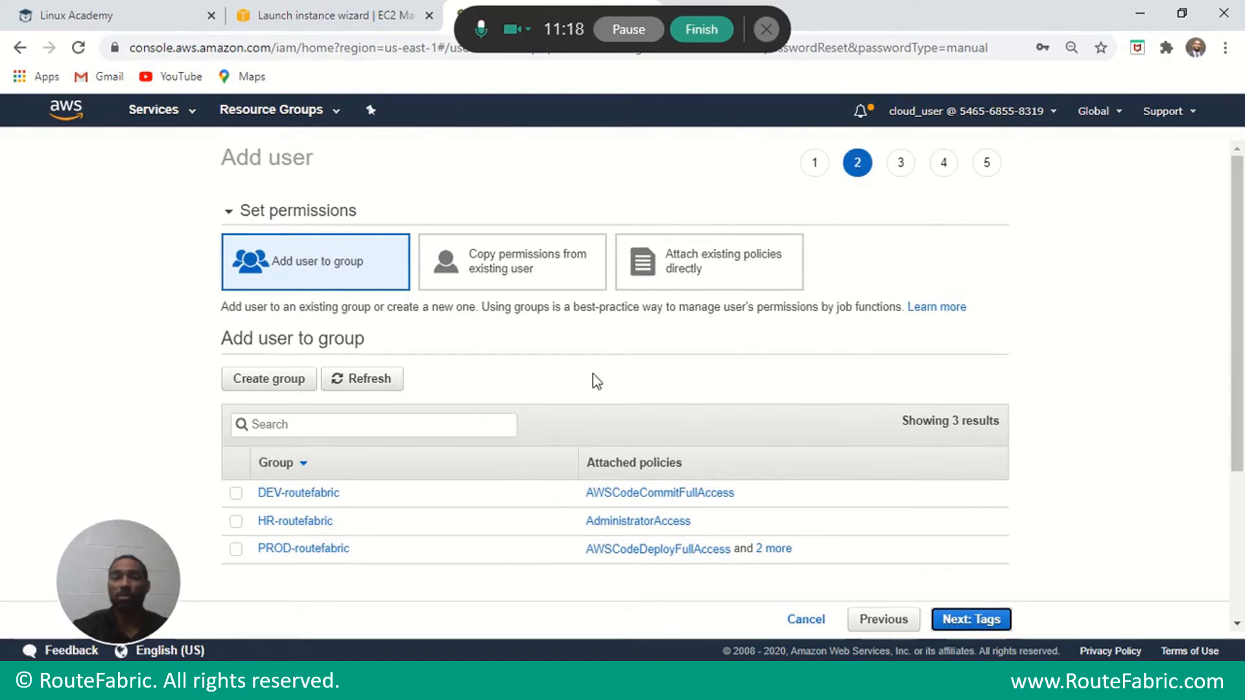
left_click(236, 494)
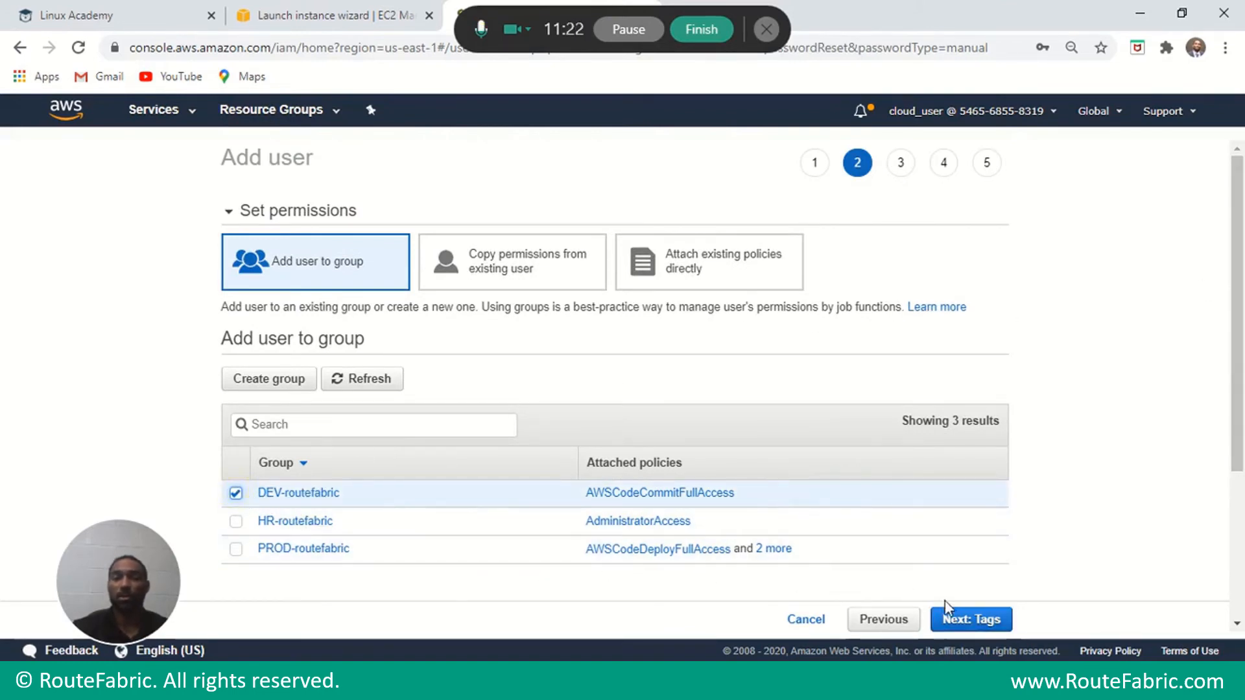
Tag the user with key DEV and value IAM, then go to review.
left_click(954, 620)
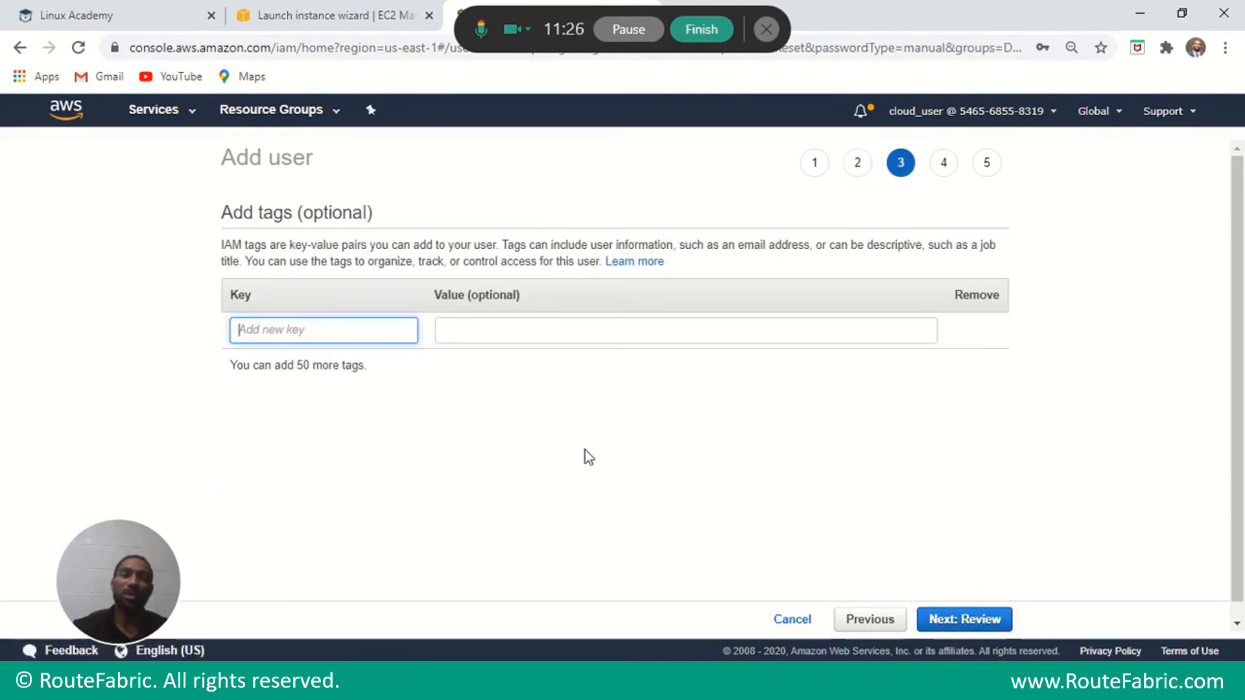
left_click(398, 328)
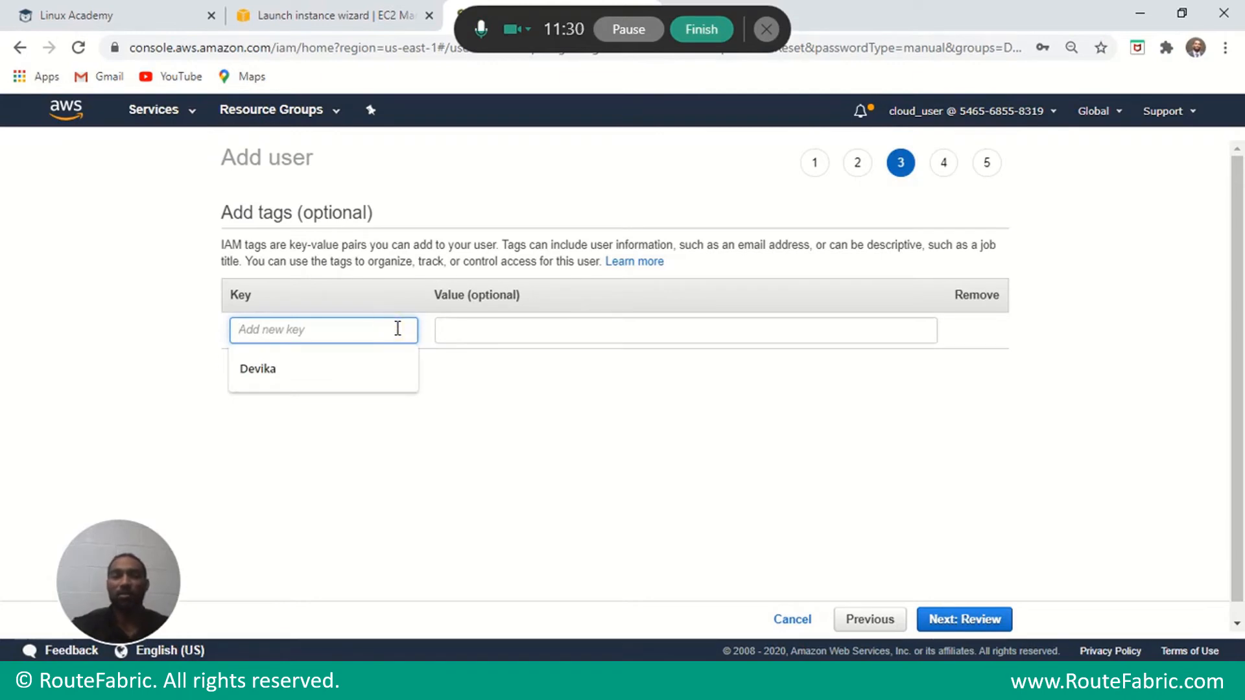
type("De")
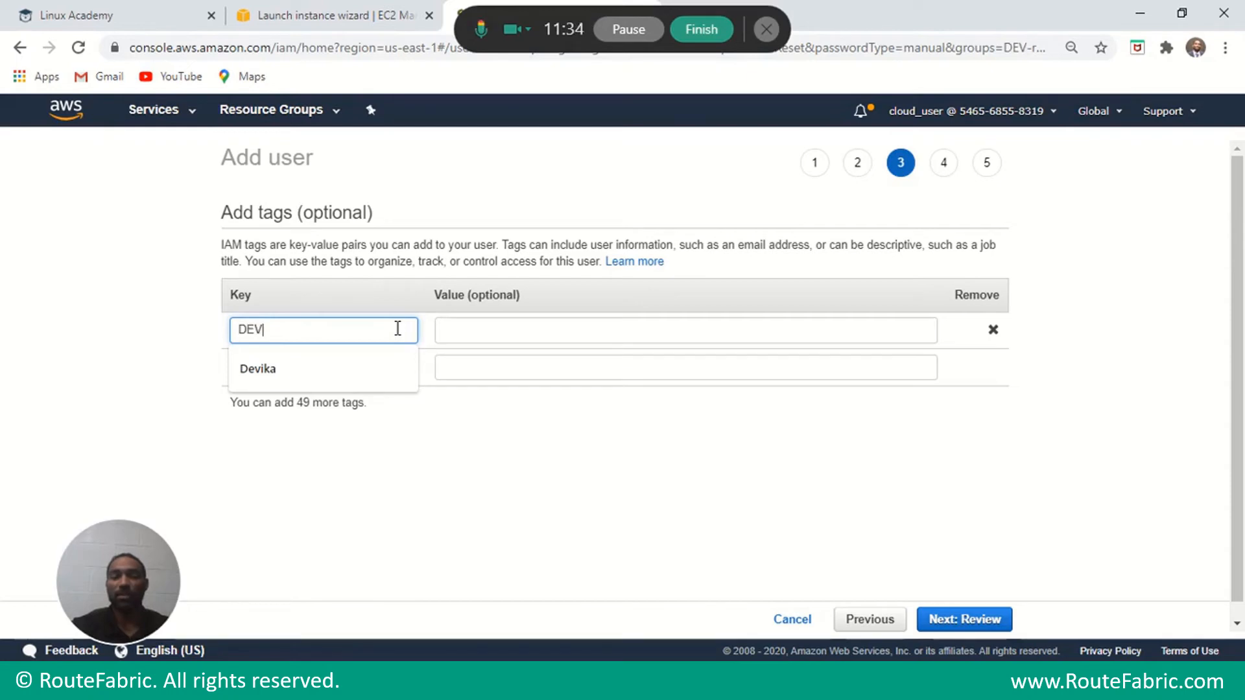
left_click(542, 336)
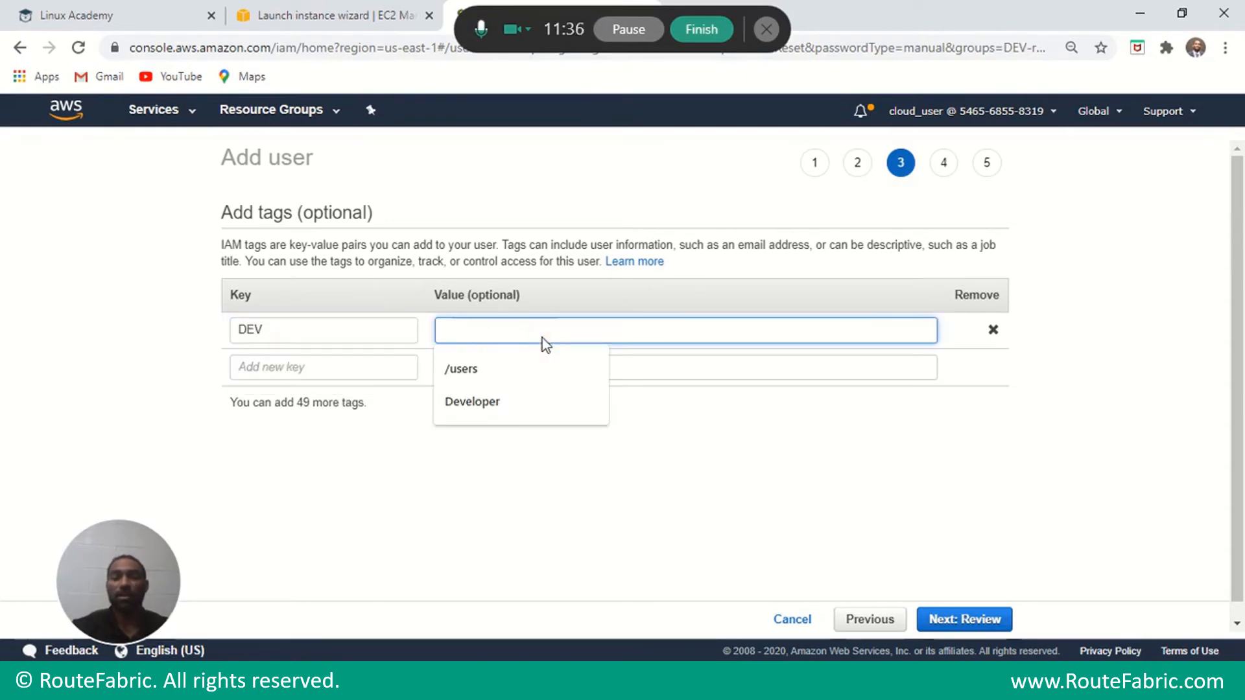
type("IAM")
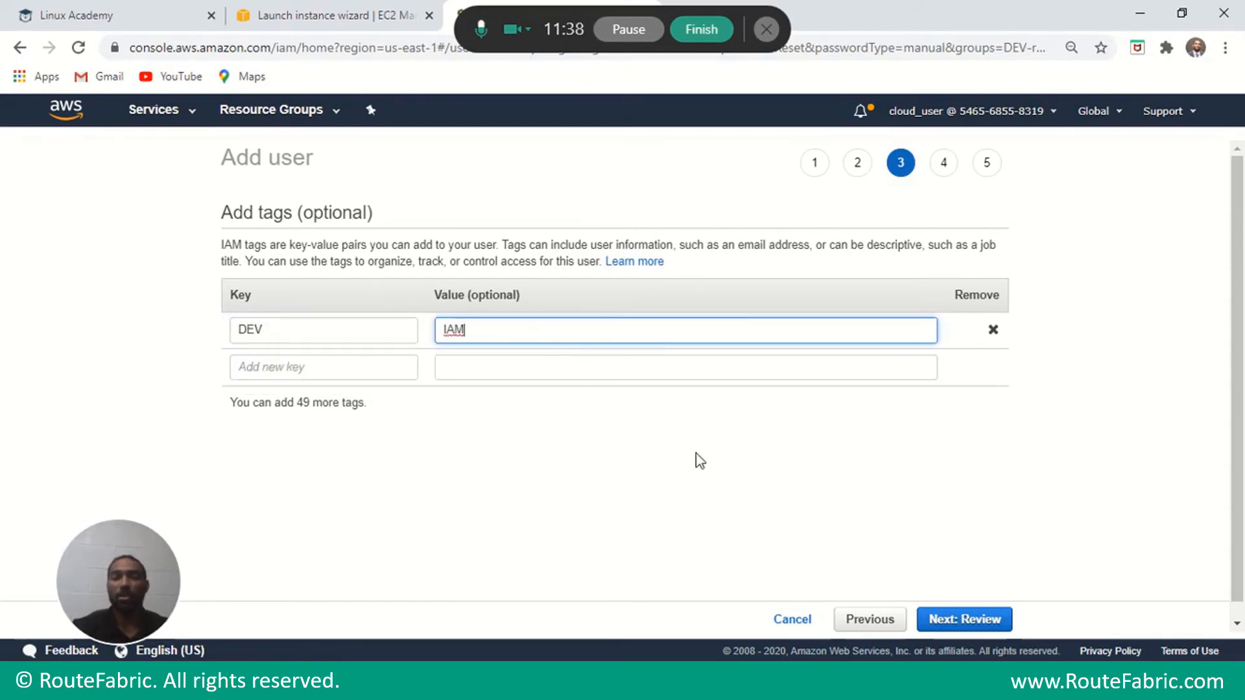
left_click(939, 612)
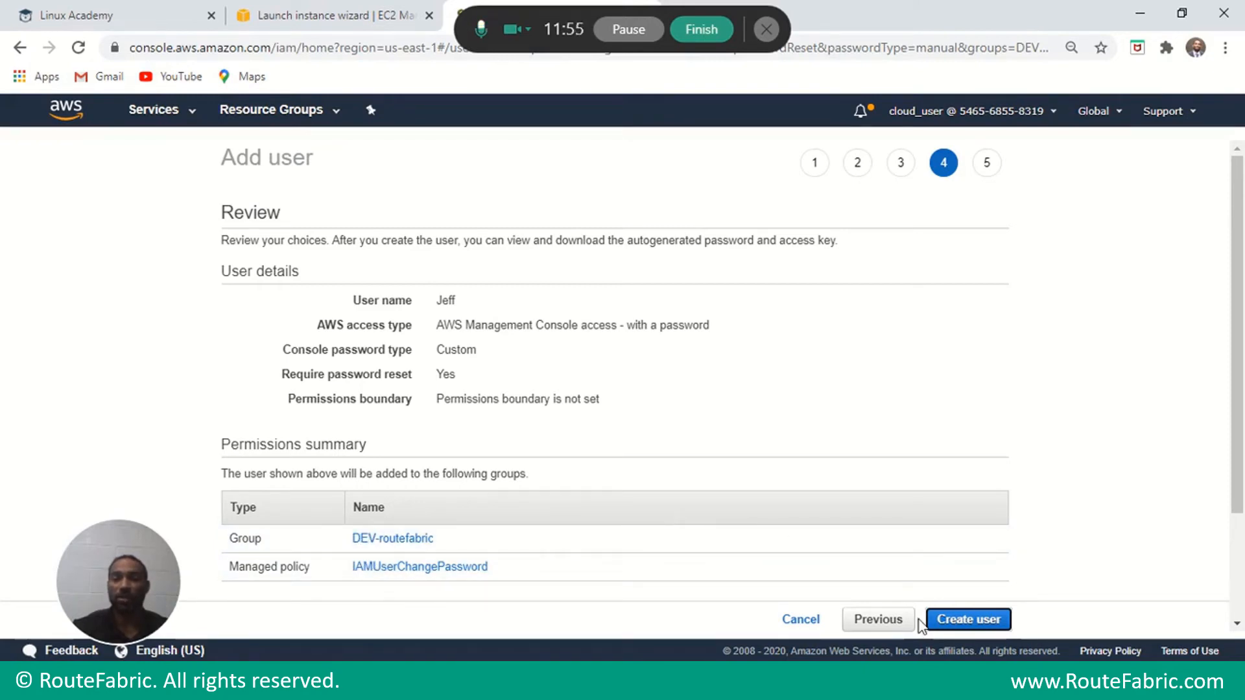
Create user Jeff, preview the sign-in instructions email without sending it, and finish the wizard.
left_click(978, 624)
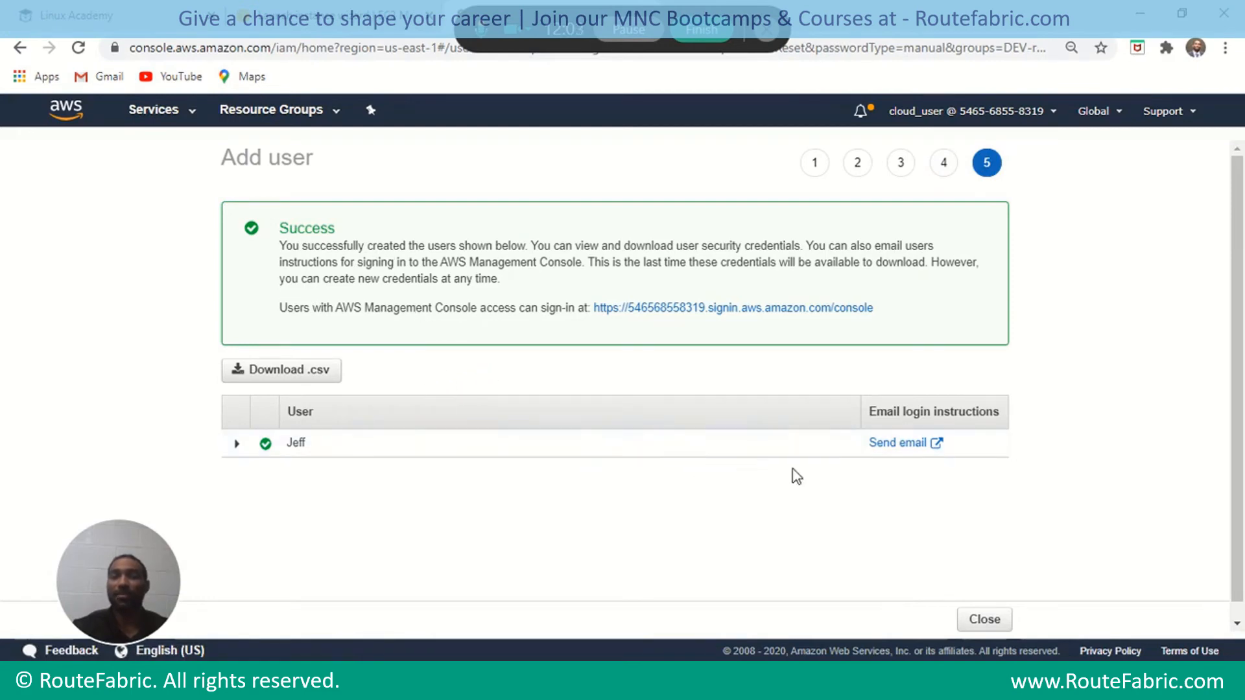
left_click(901, 447)
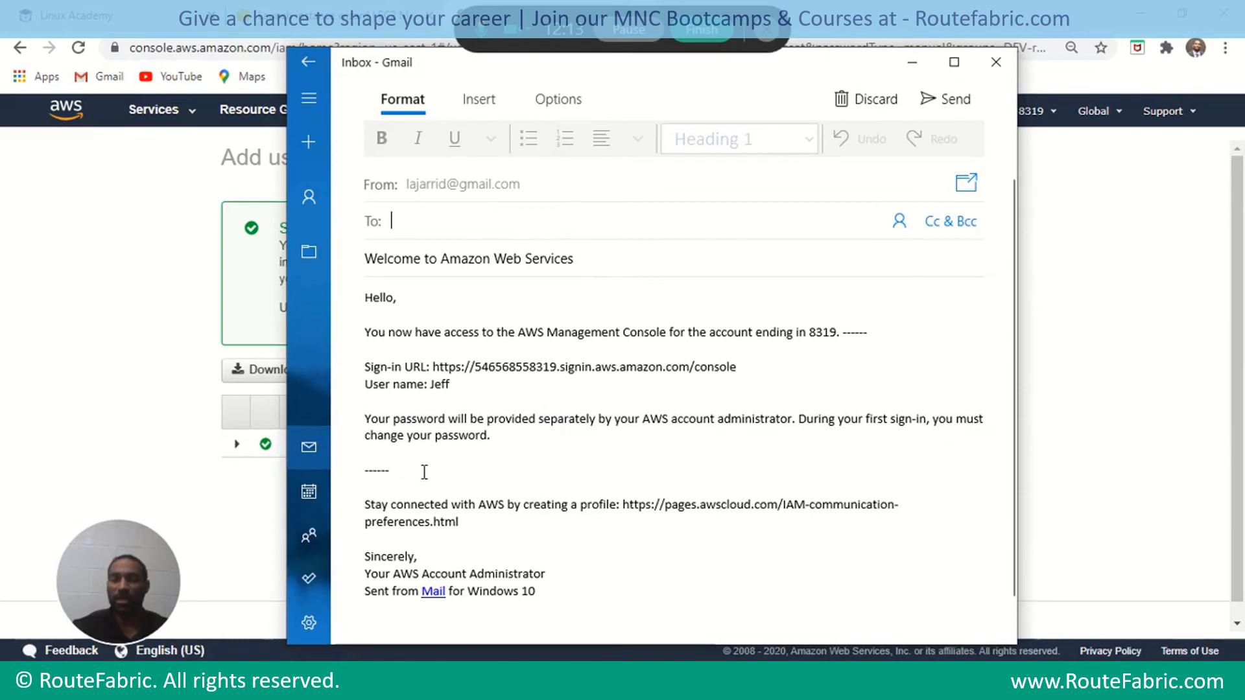
left_click(503, 438)
left_click(996, 65)
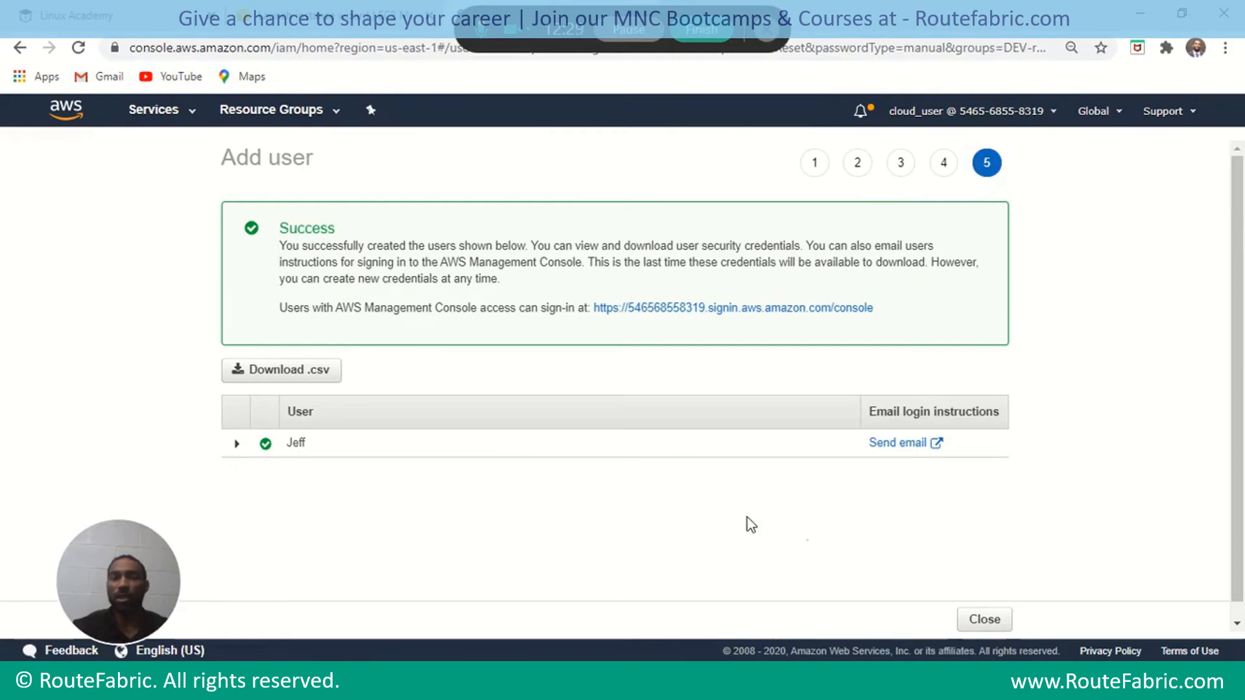
left_click(986, 619)
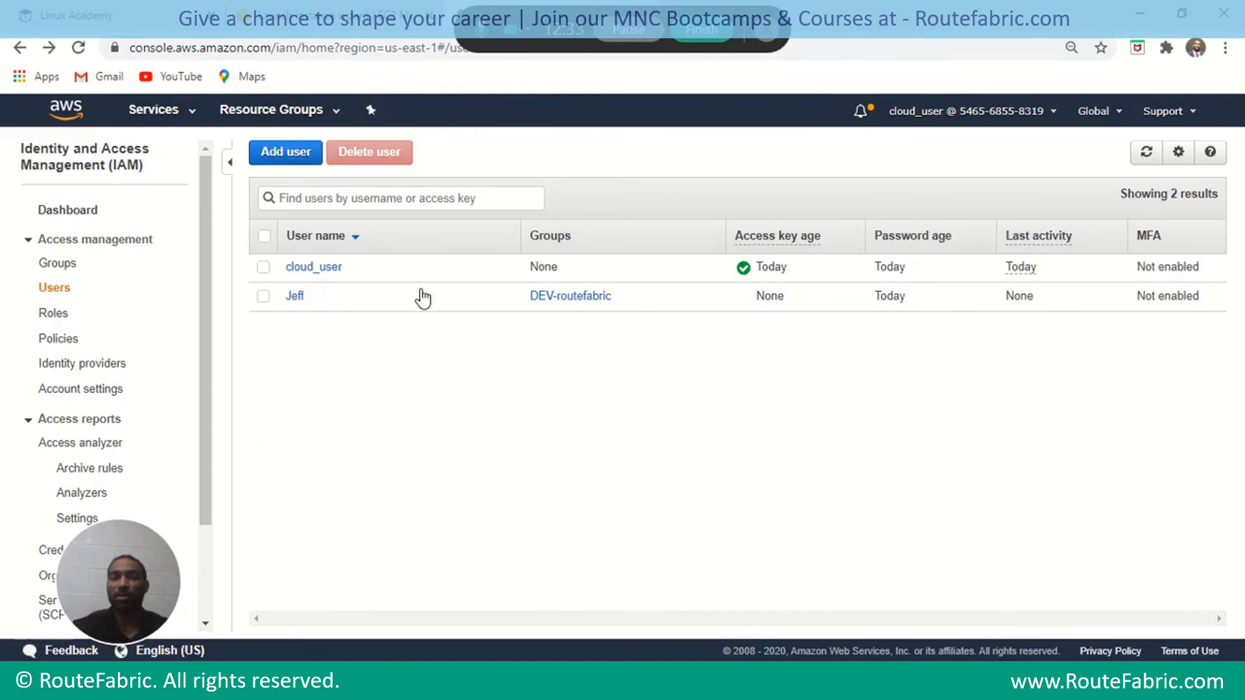
Start a new Add user wizard listing ALI, Mike, Saul, Jay and Lisa with AWS Management Console access ticked.
left_click(296, 155)
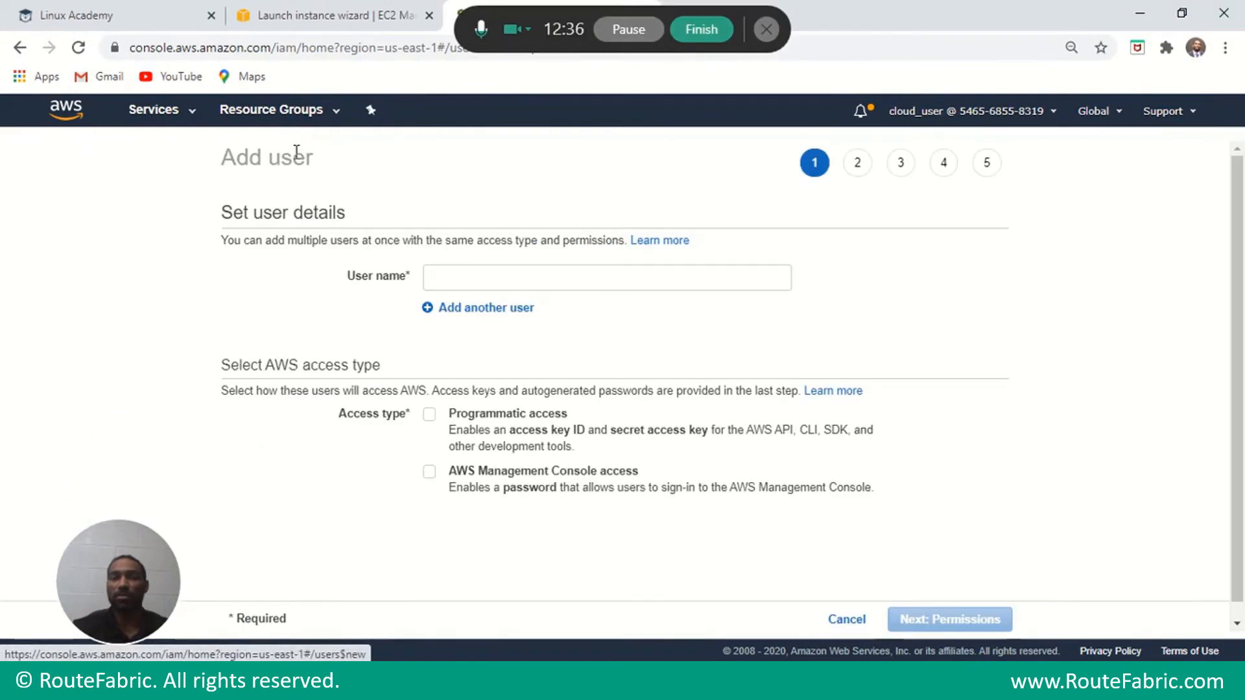
left_click(511, 277)
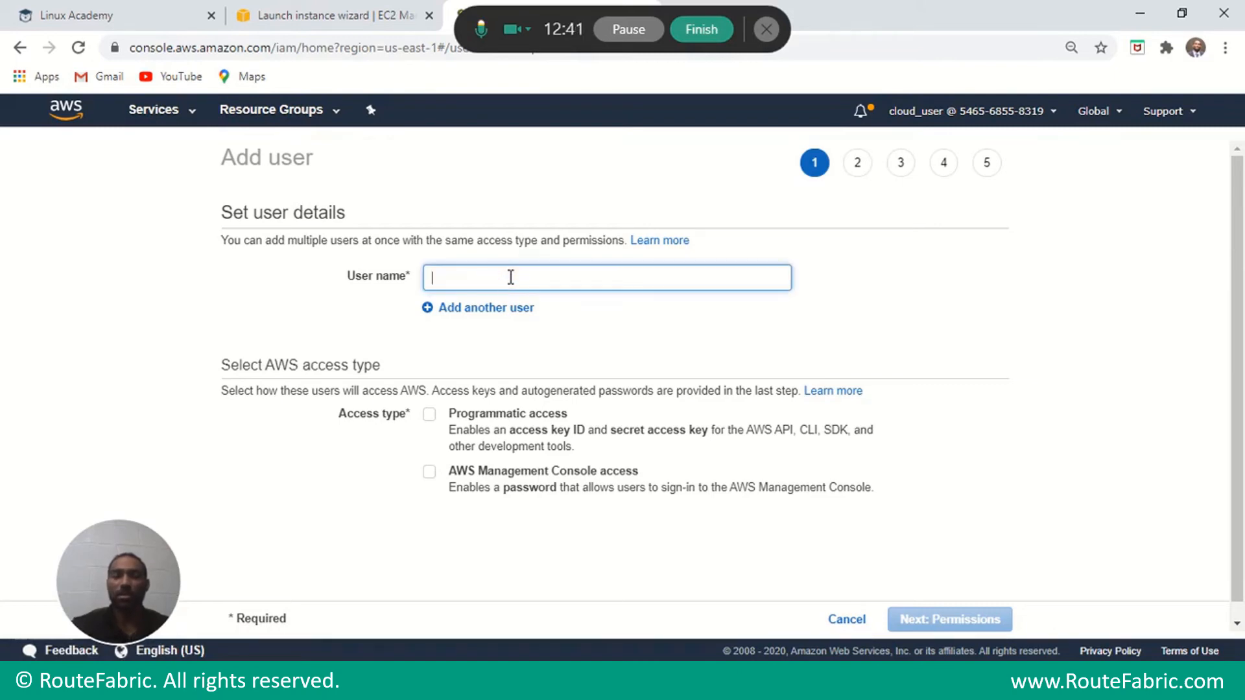
type("Al")
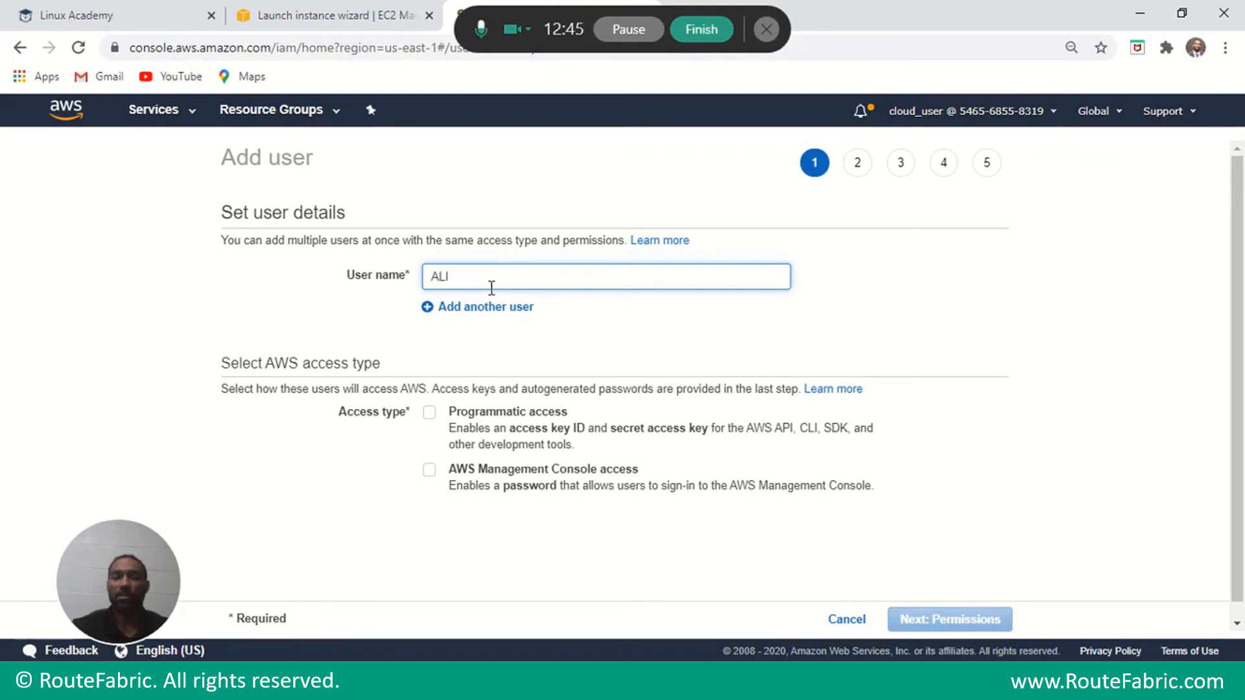
left_click(456, 308)
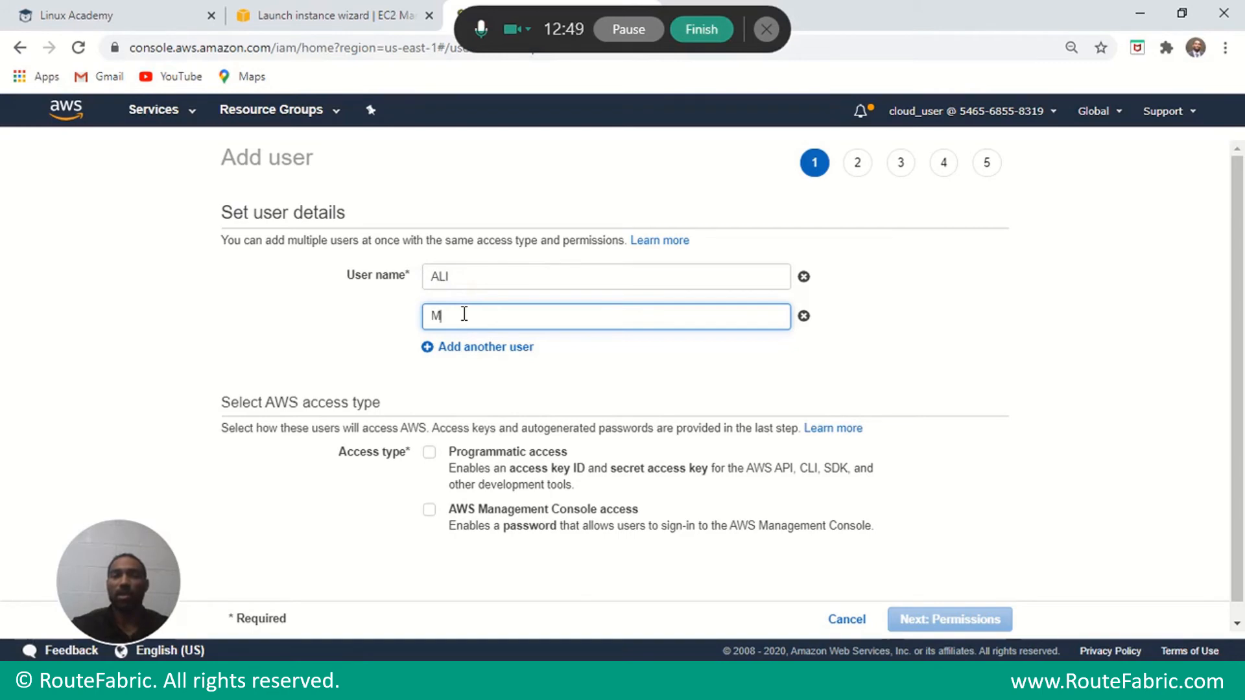
left_click(441, 350)
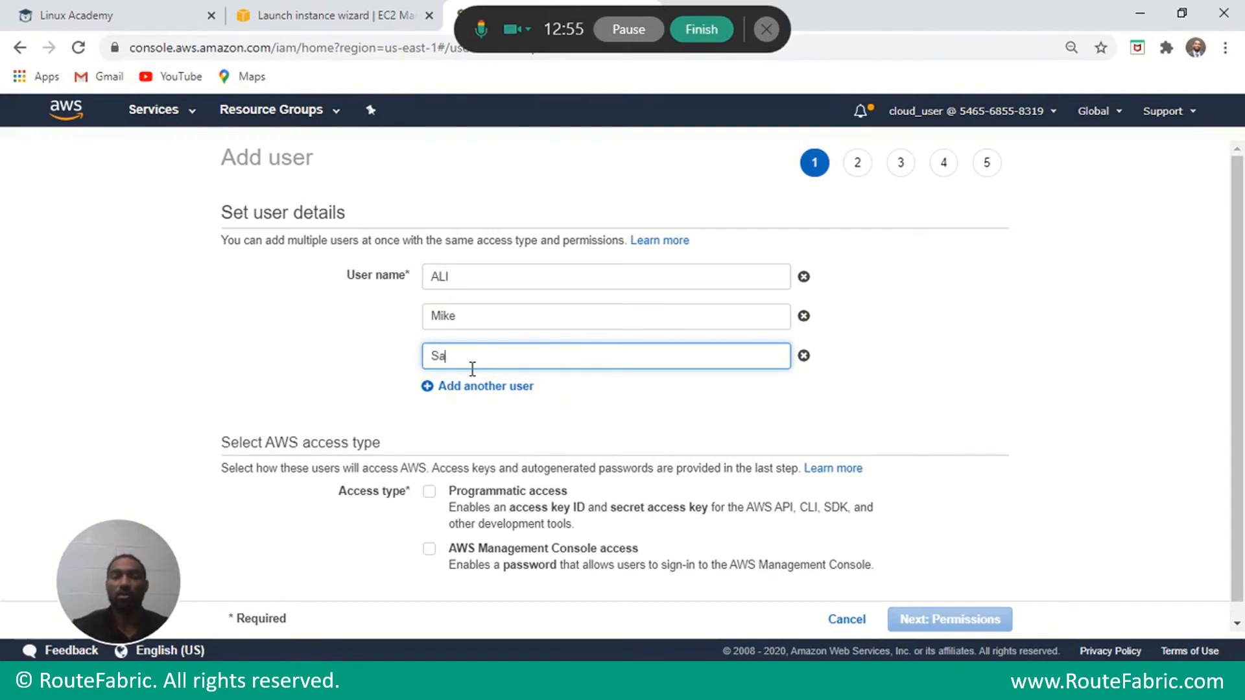
left_click(465, 387)
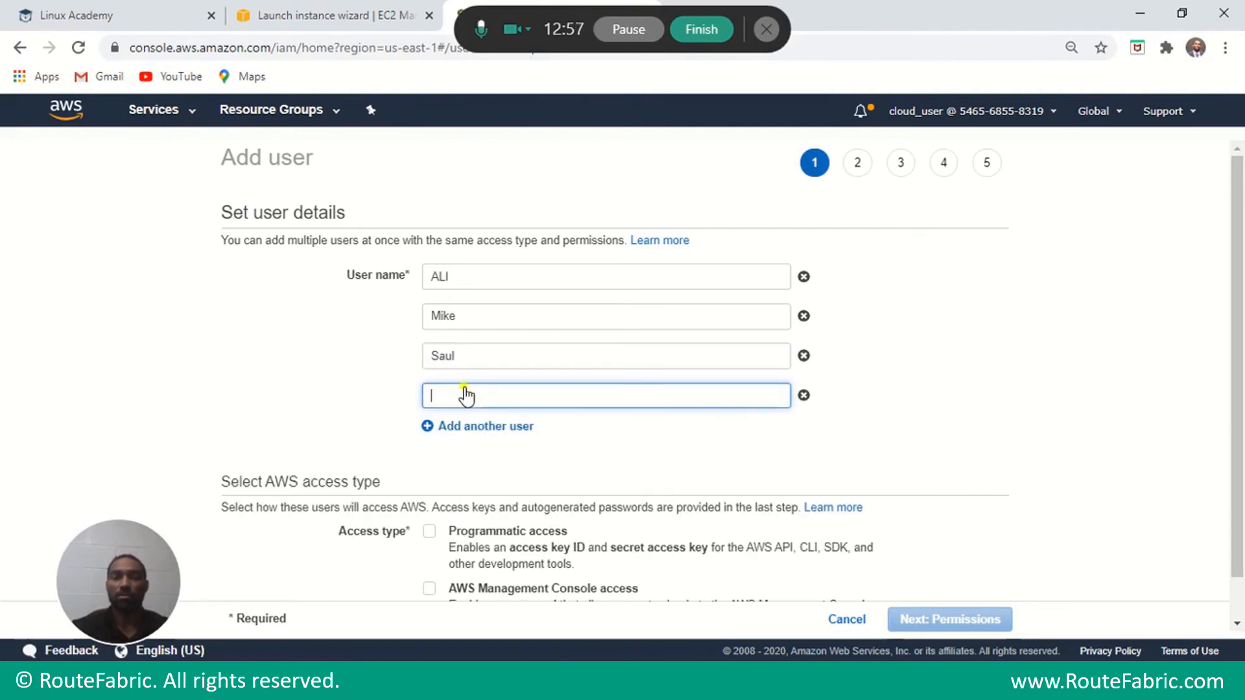
type("J")
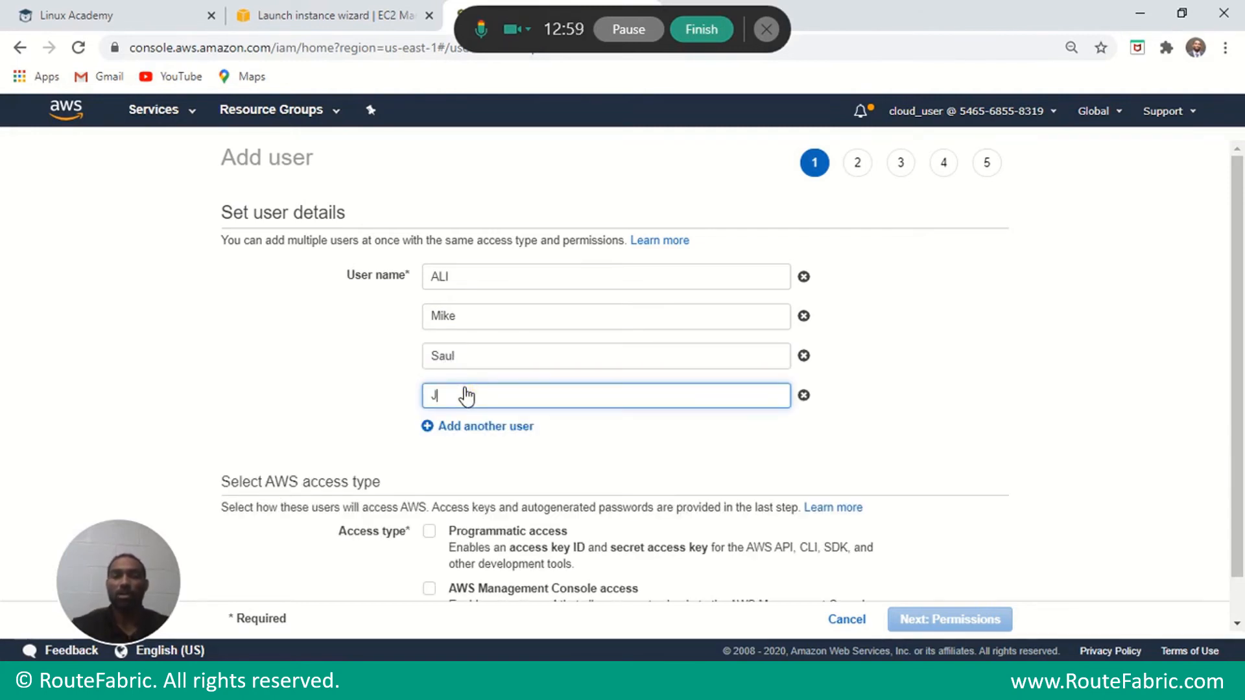
type("ay")
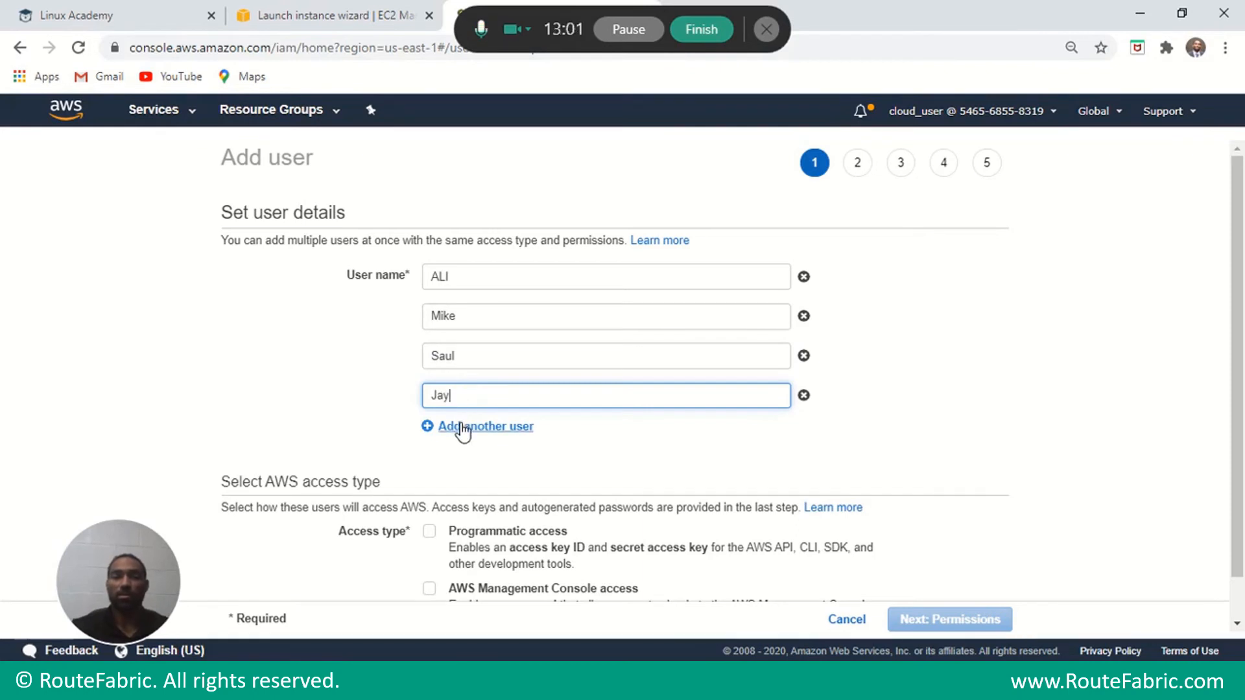
left_click(462, 426)
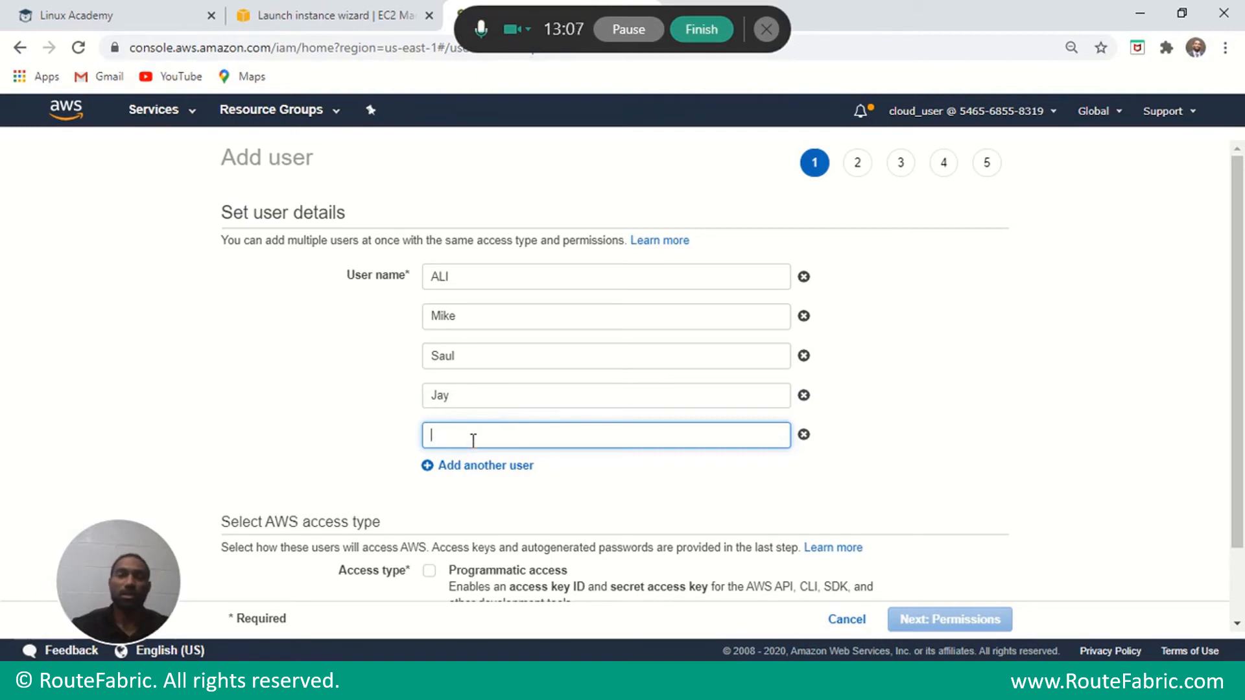
type("isa")
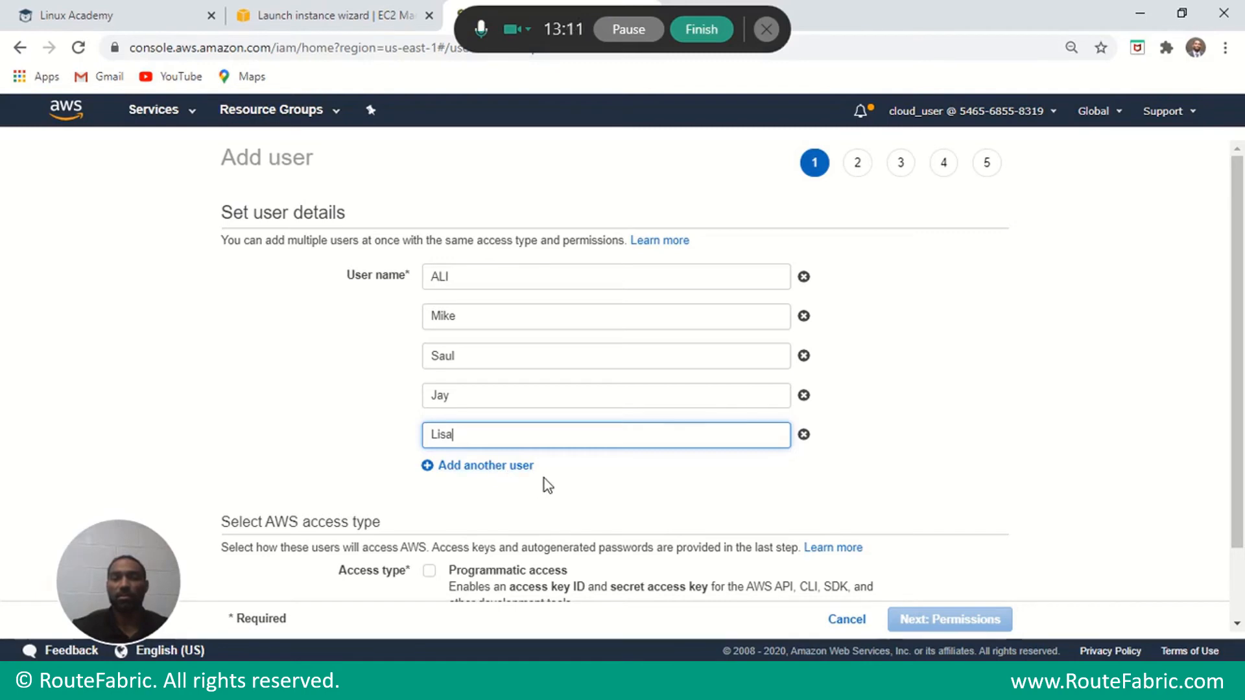
scroll(1235, 285, "down", 1)
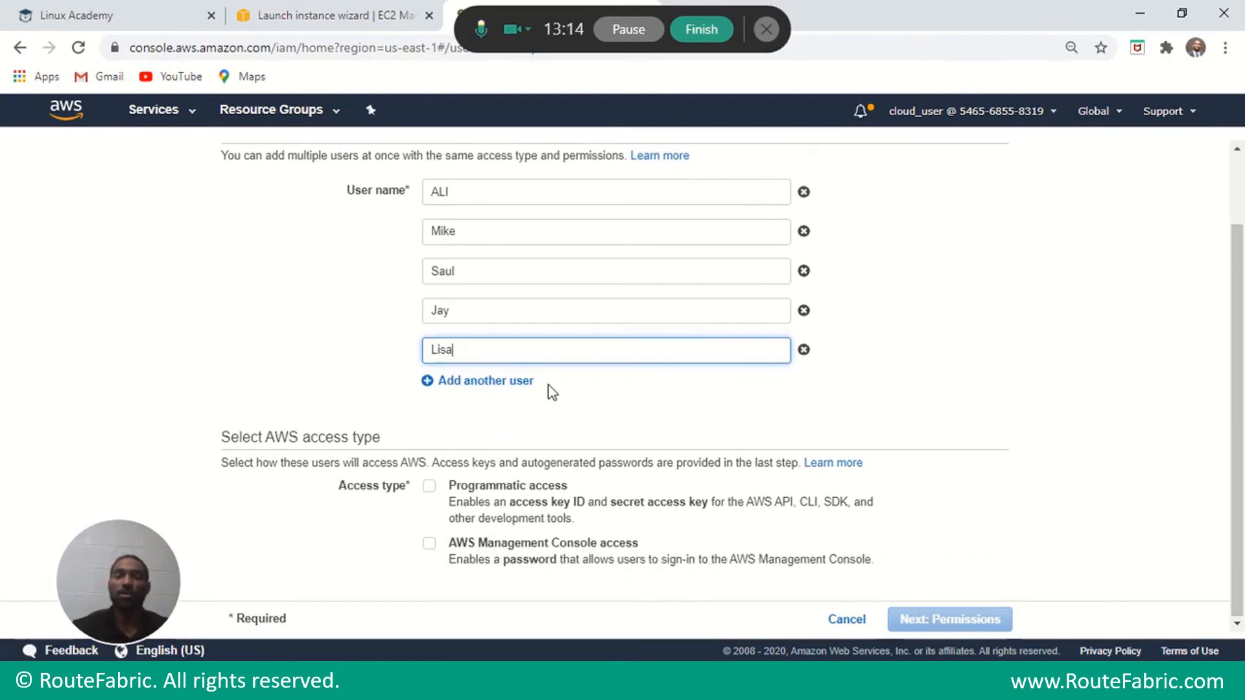
left_click(429, 543)
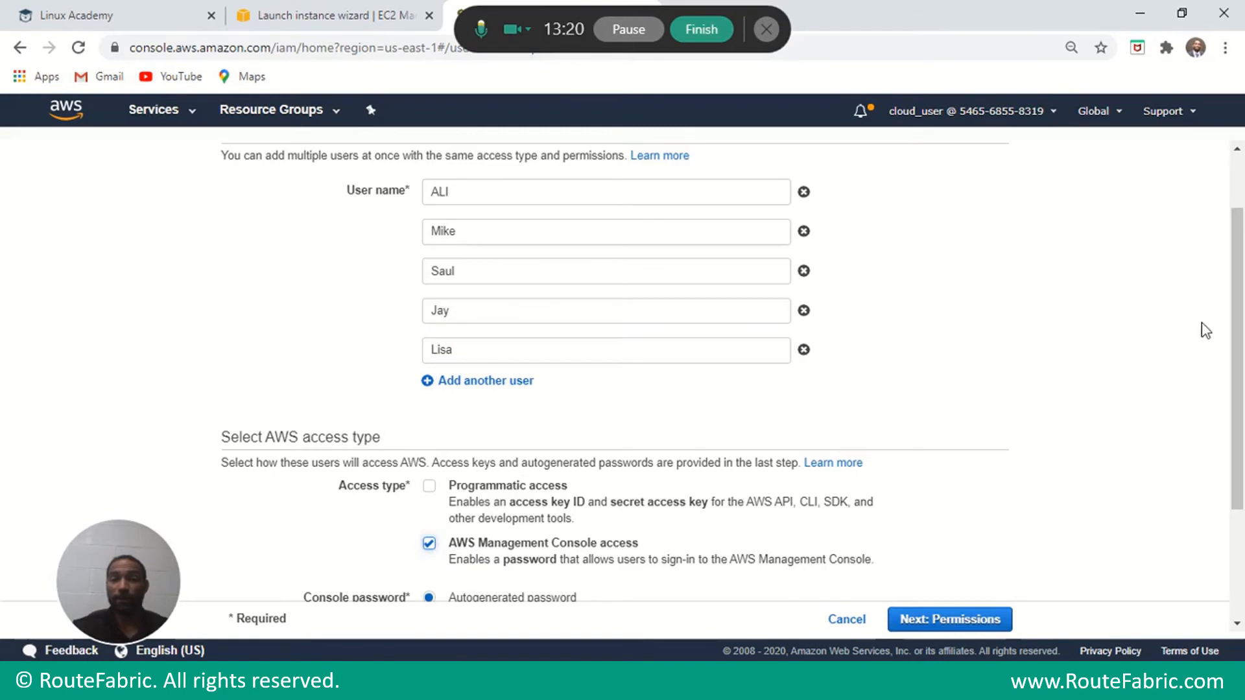
Give the five users a custom console password, keep the reset requirement, and go on to Permissions.
left_click_drag(1238, 295, 1238, 385)
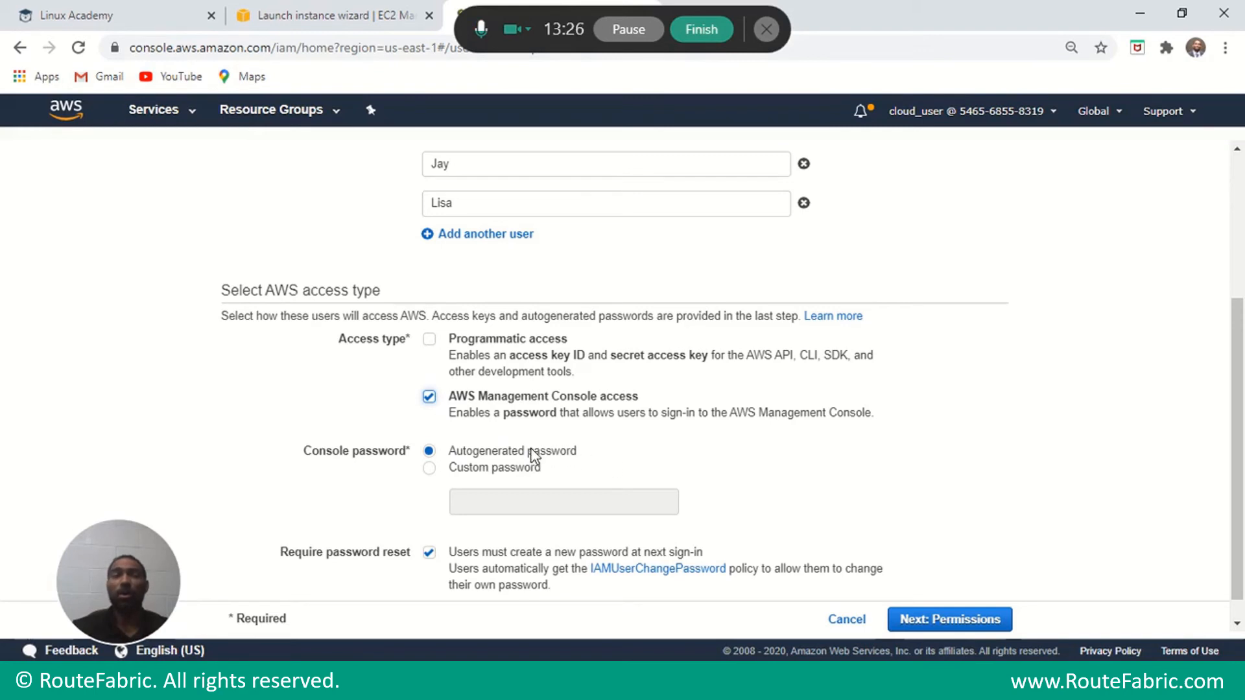
left_click(430, 468)
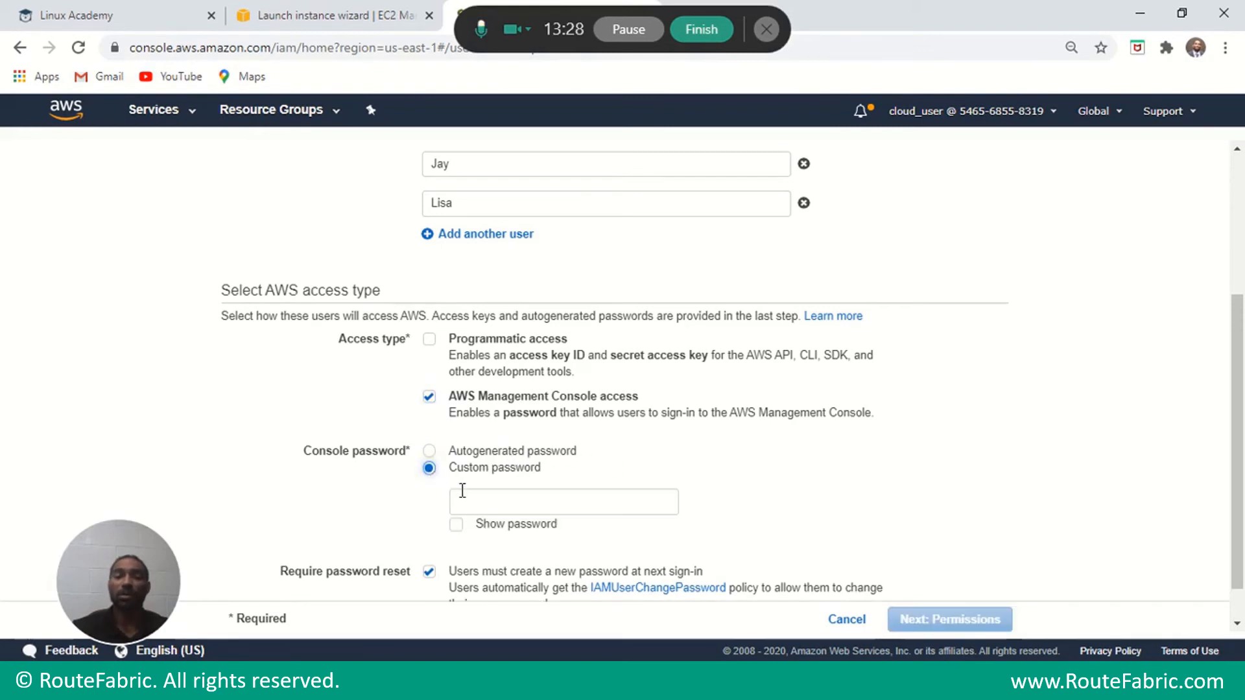
left_click(456, 524)
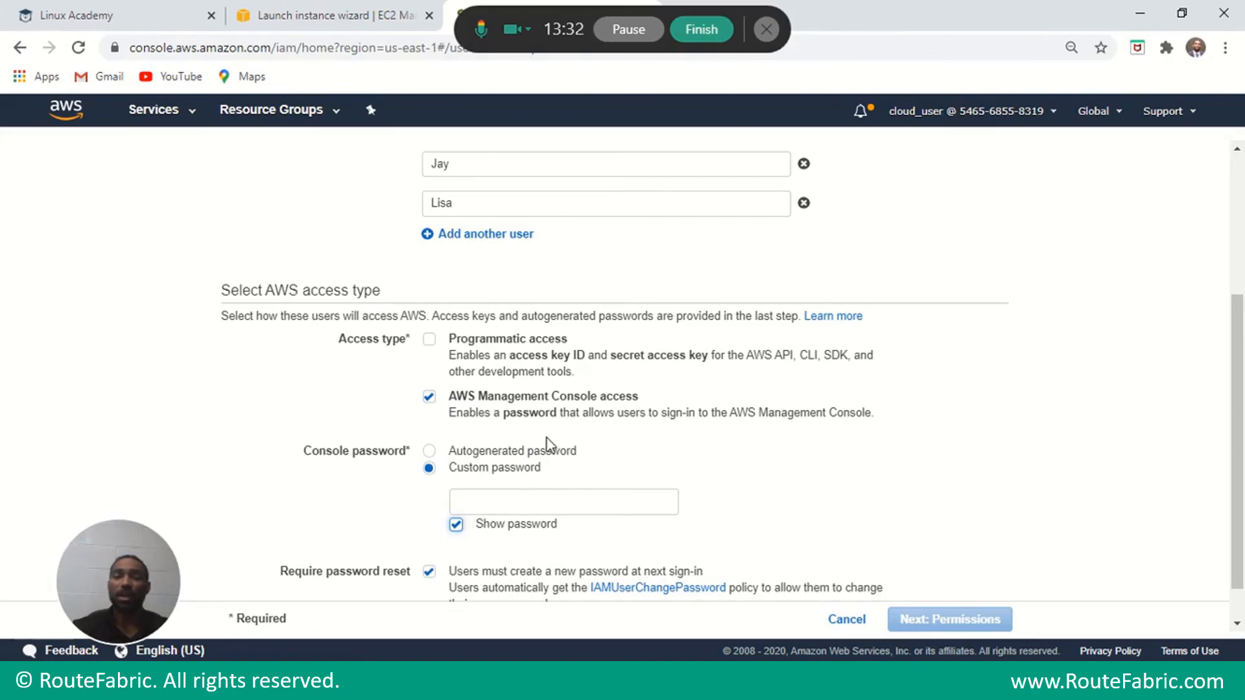
left_click(551, 503)
type("pa")
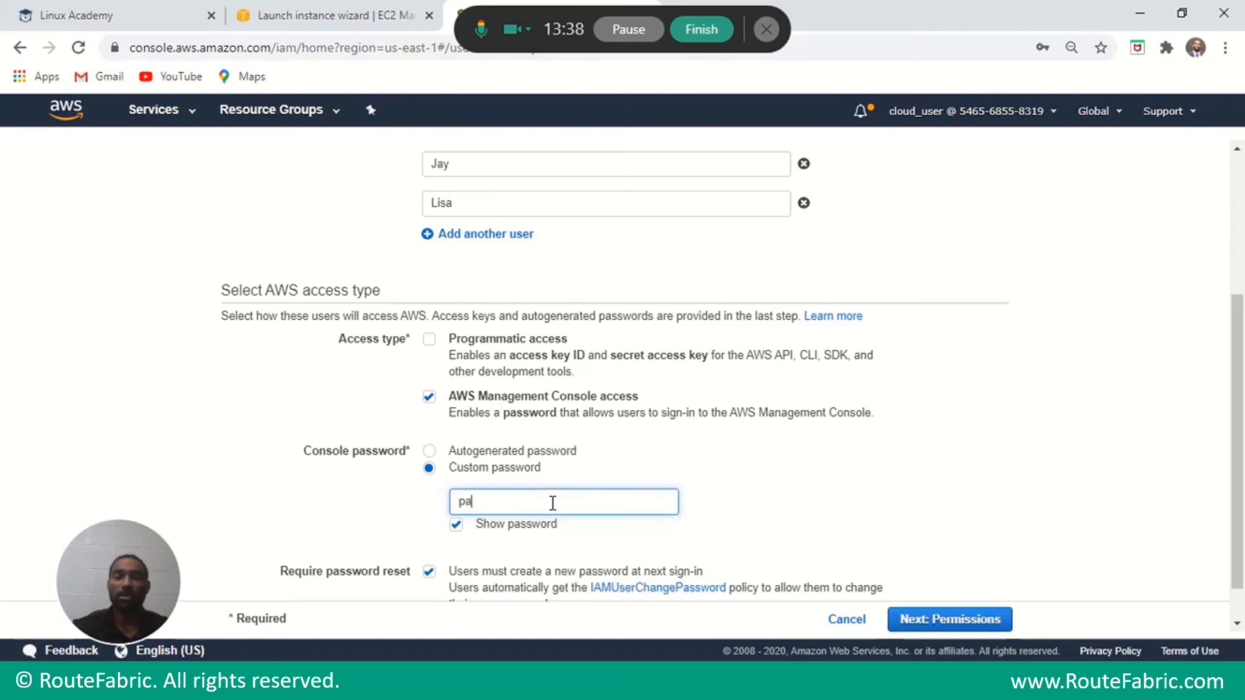
type("ssword1")
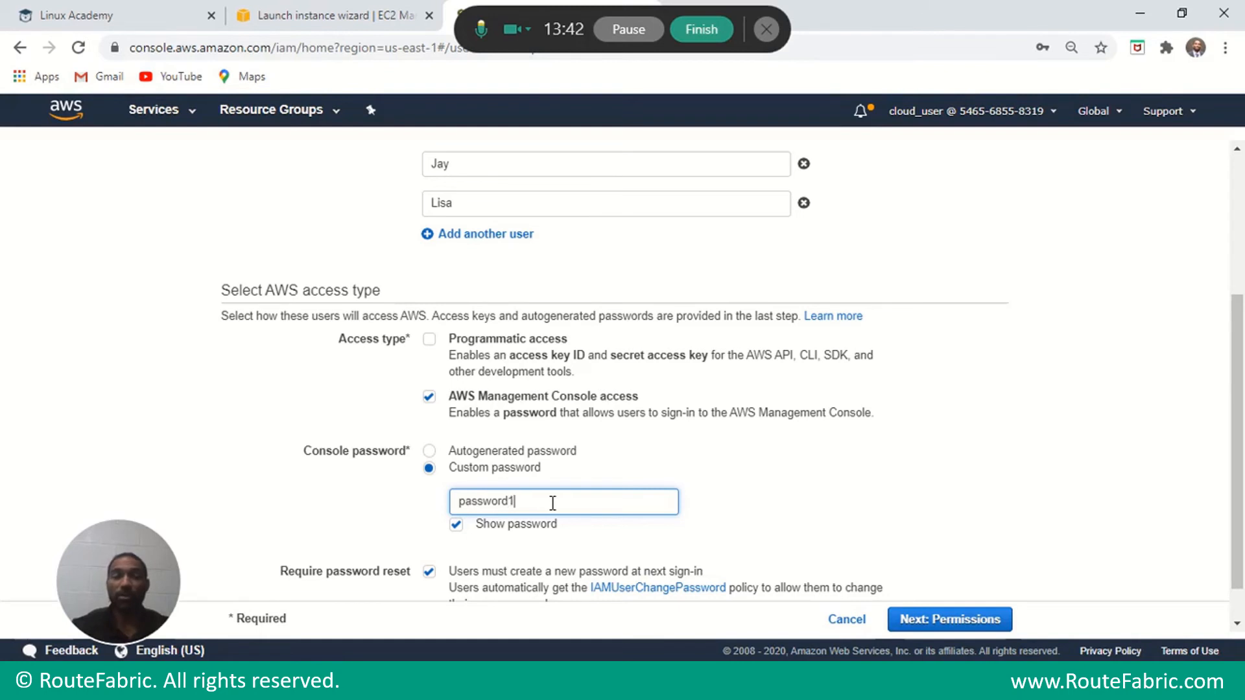
type("234")
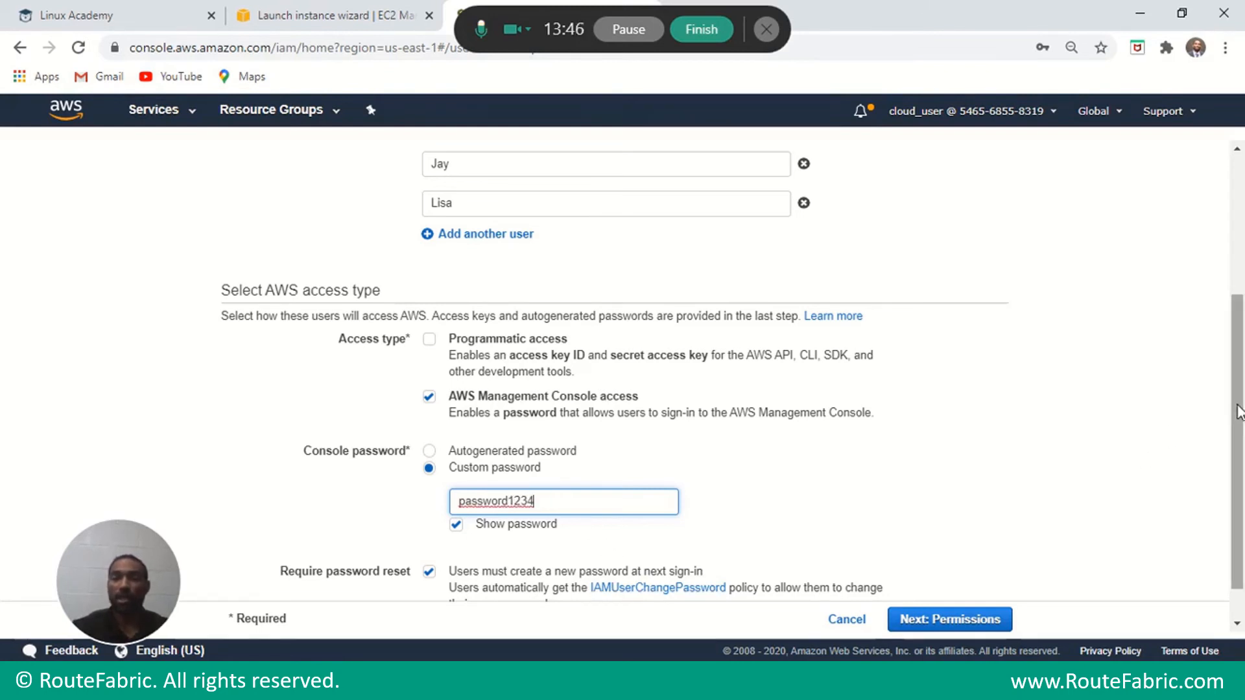
scroll(1238, 411, "down", 1)
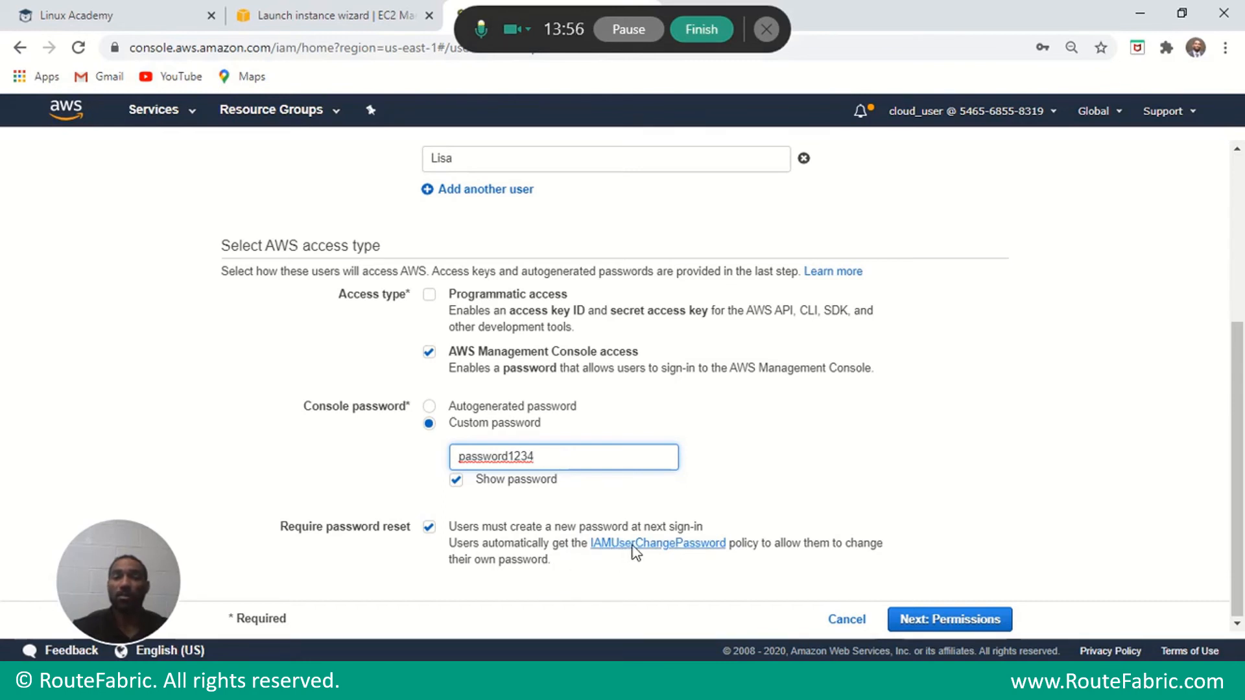
left_click(942, 621)
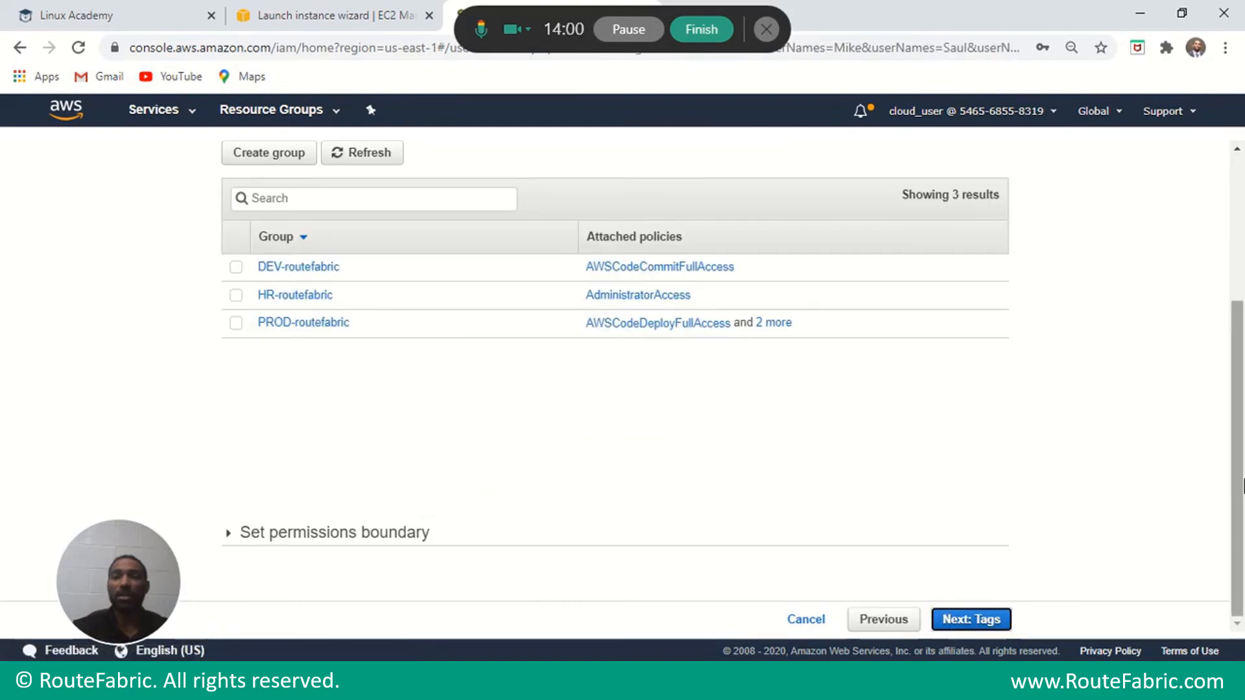
Skip the group and tag pages, then submit the review to create ALI, Mike, Saul, Jay and Lisa.
left_click_drag(1238, 495, 1239, 328)
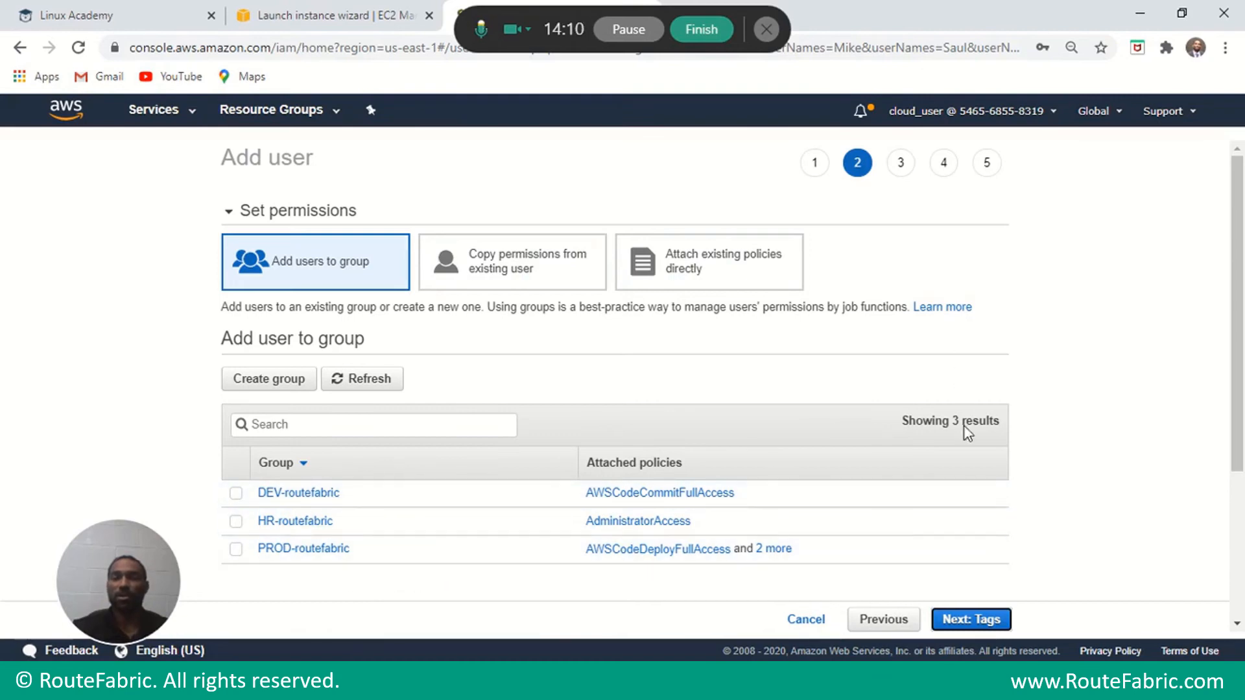
left_click(966, 621)
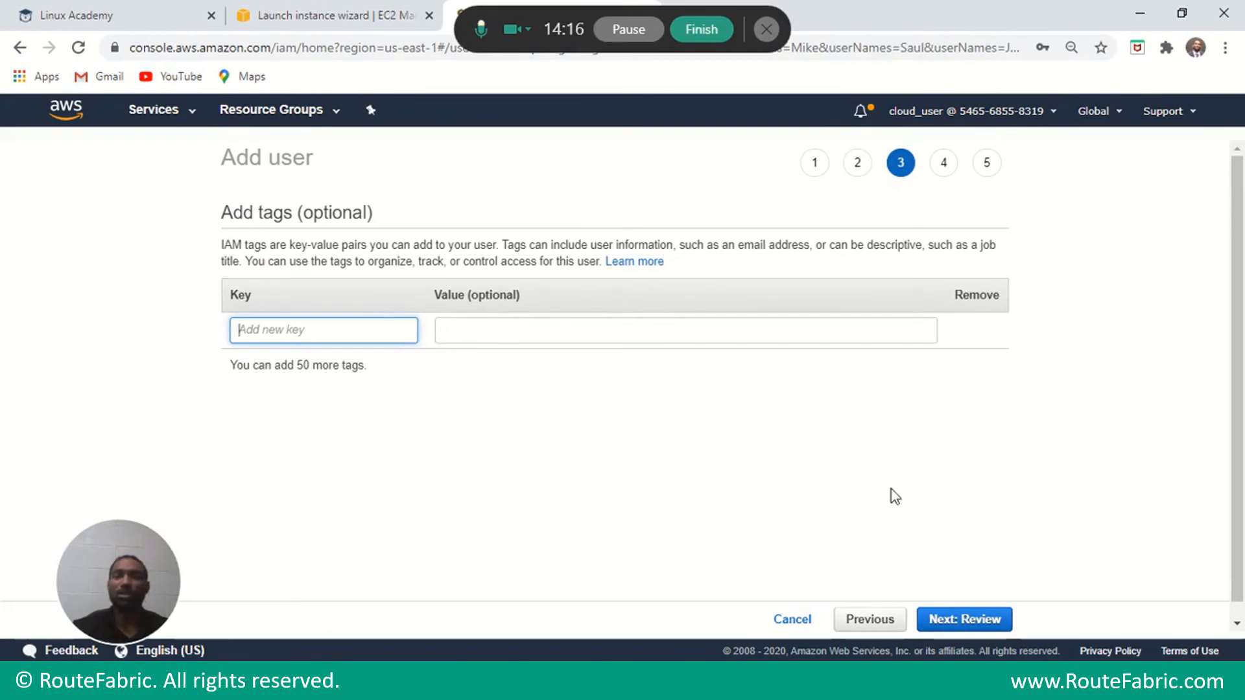
left_click(953, 620)
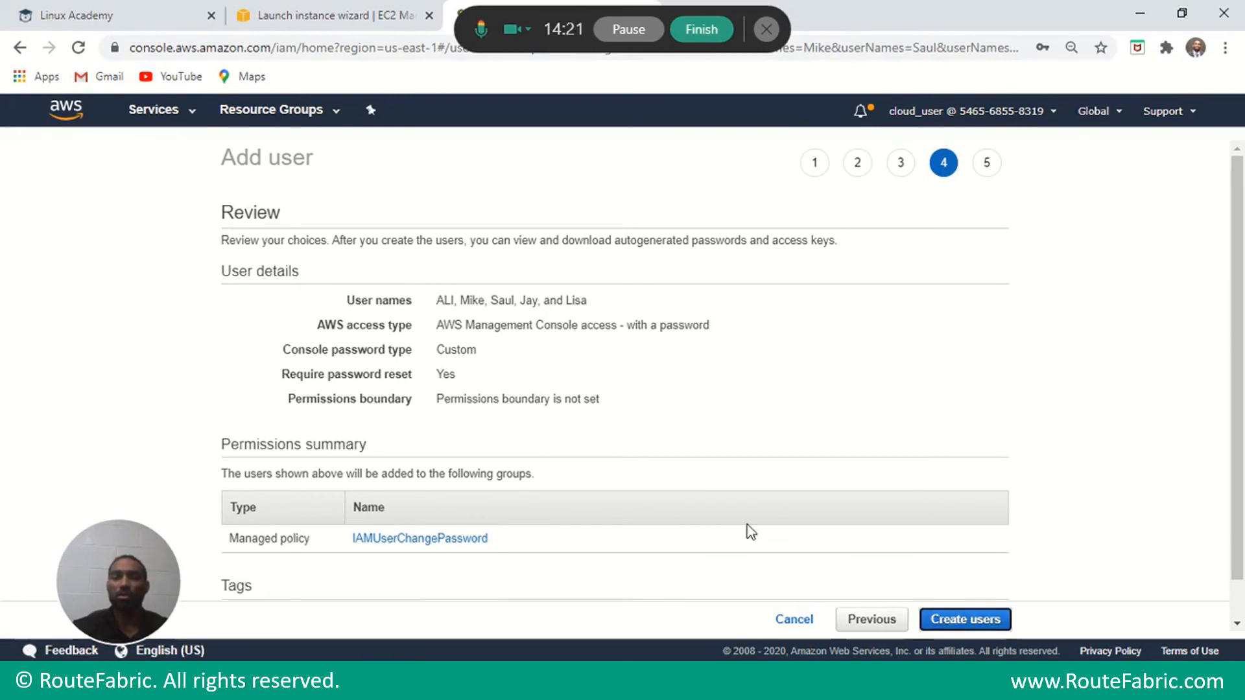
scroll(1044, 577, "down", 1)
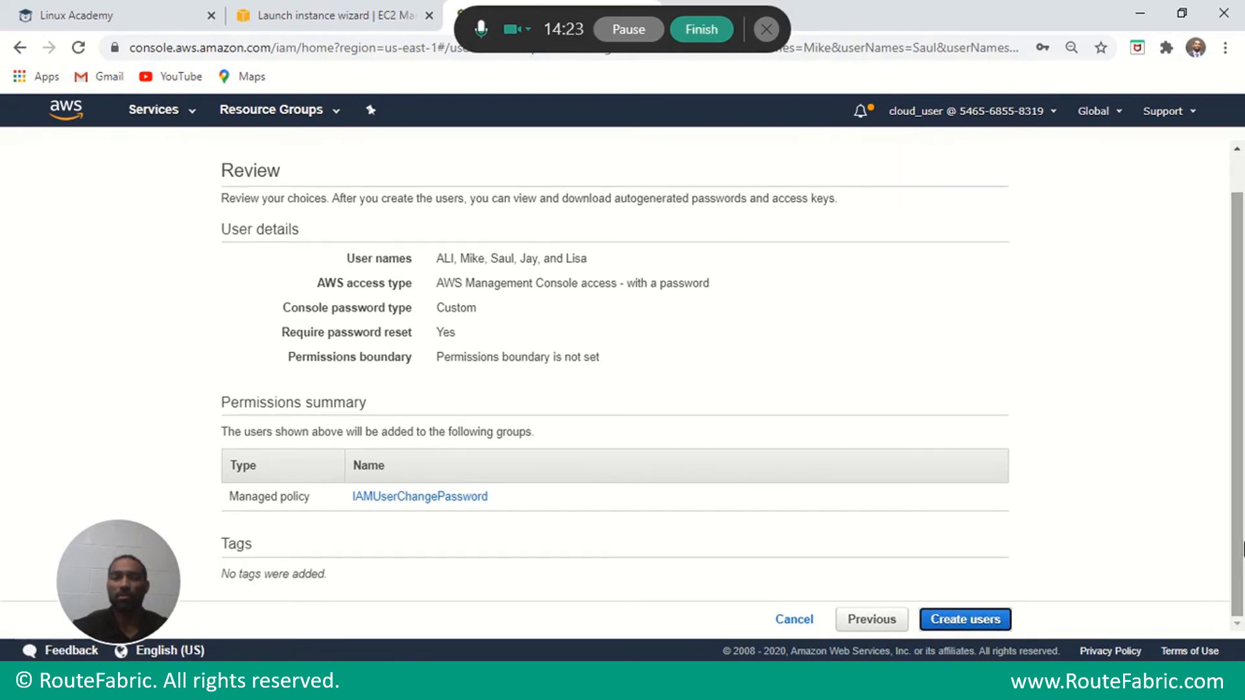
left_click(957, 621)
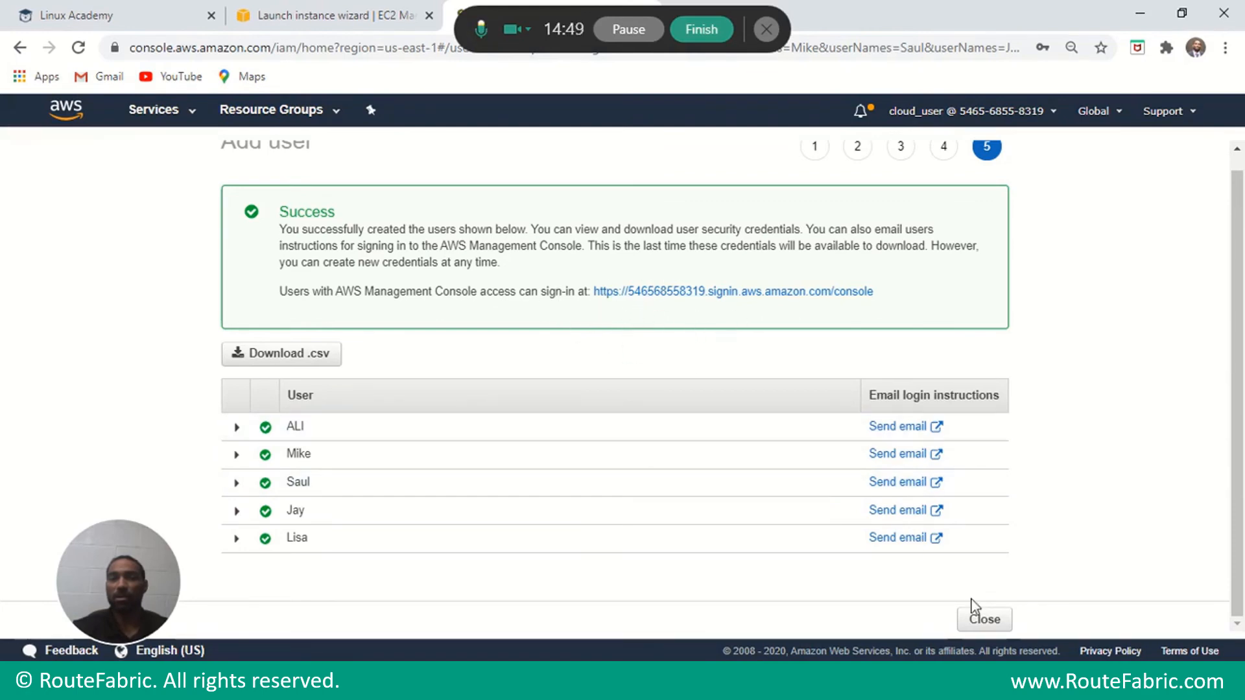
Close the success page to return to the IAM Users list showing seven users.
left_click(985, 622)
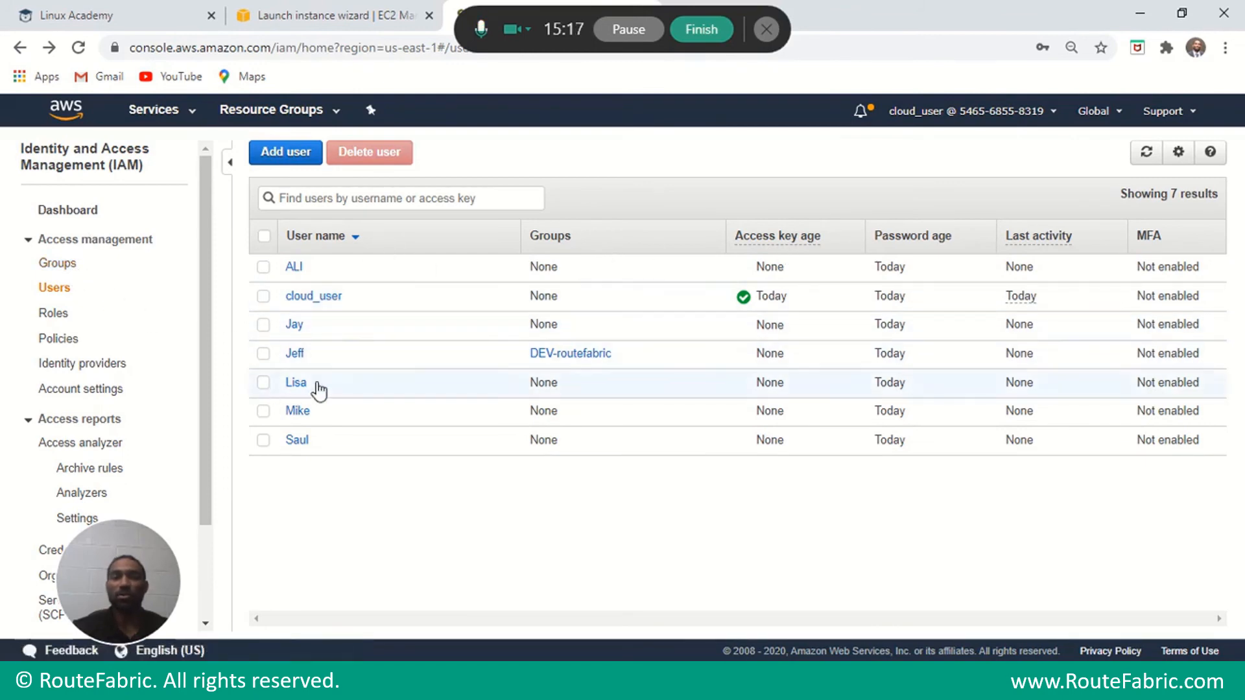
Add Mike and Saul to HR-routefabric from the Groups page via Group Actions.
left_click(69, 265)
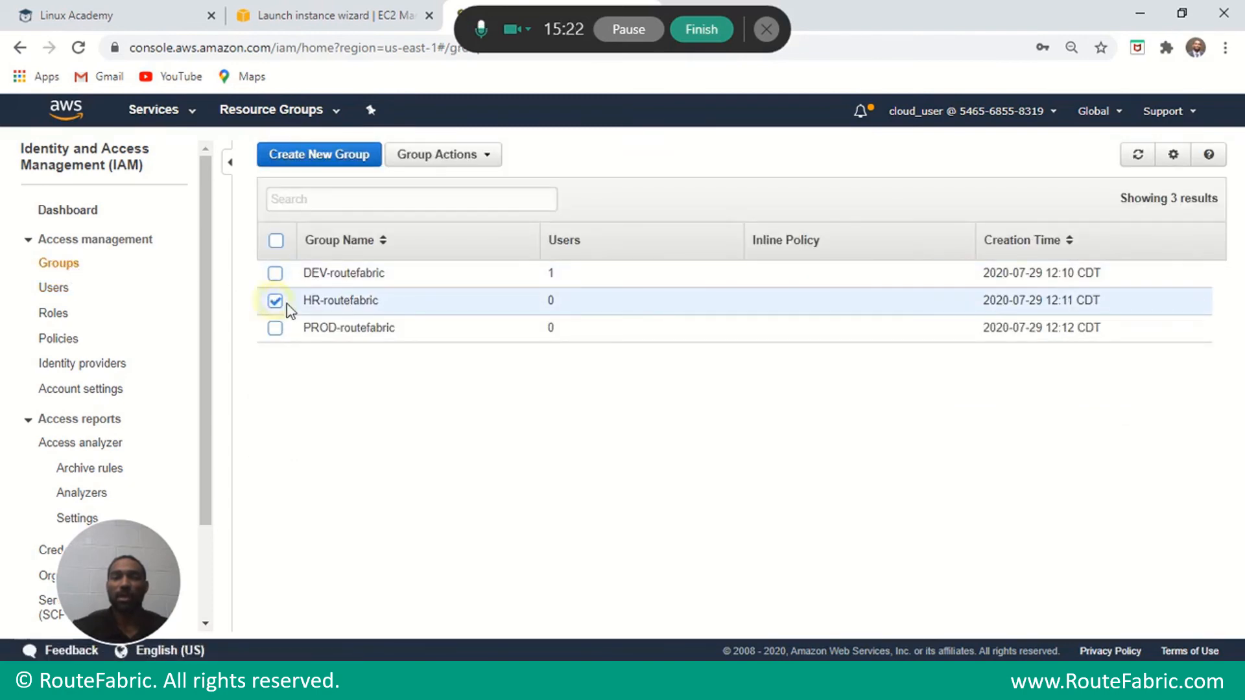
left_click(487, 162)
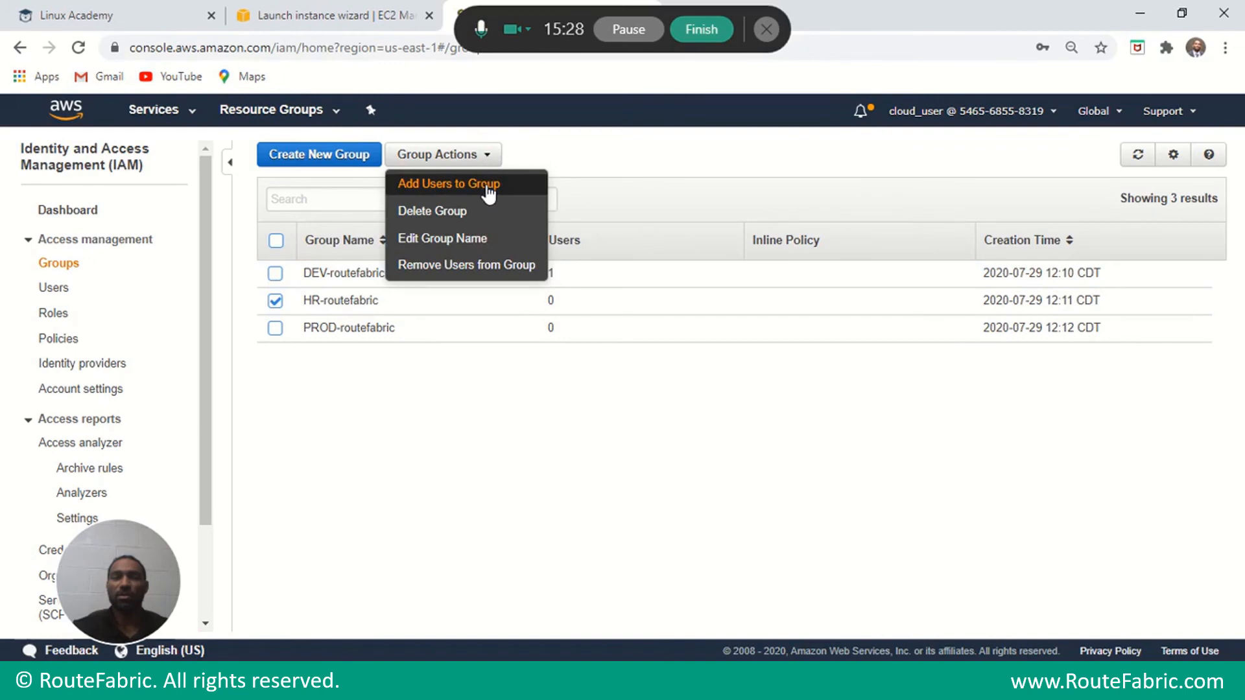
left_click(487, 186)
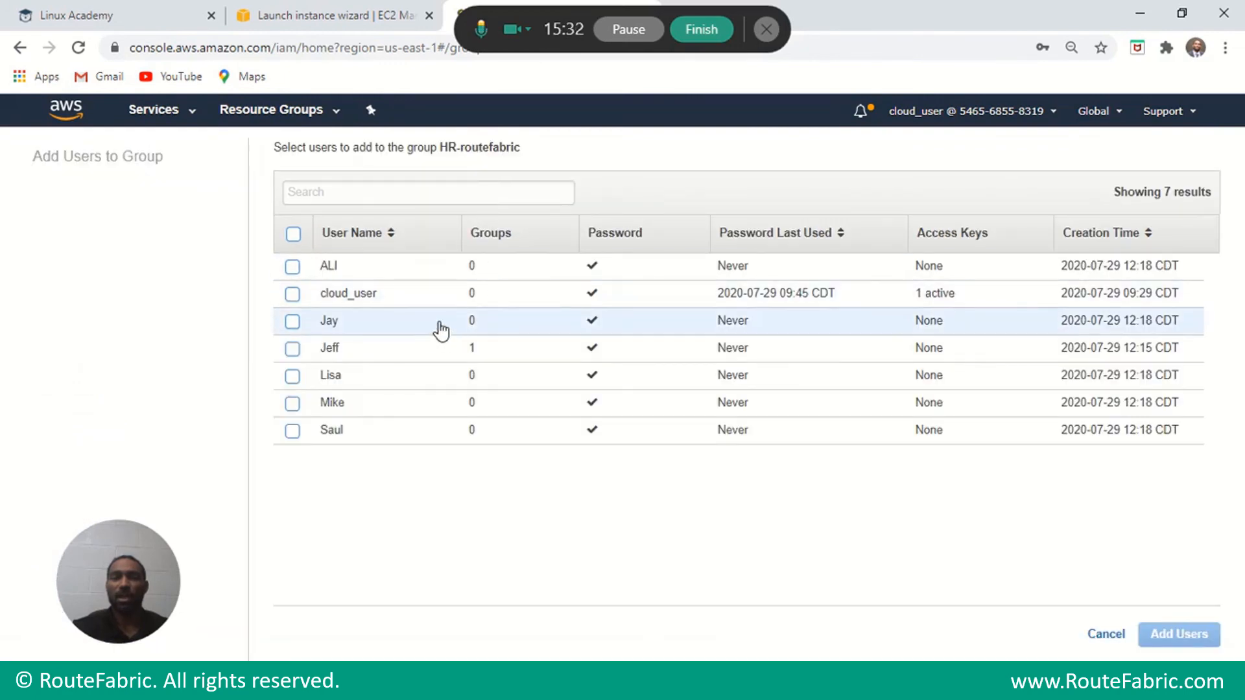
left_click(293, 431)
left_click(292, 403)
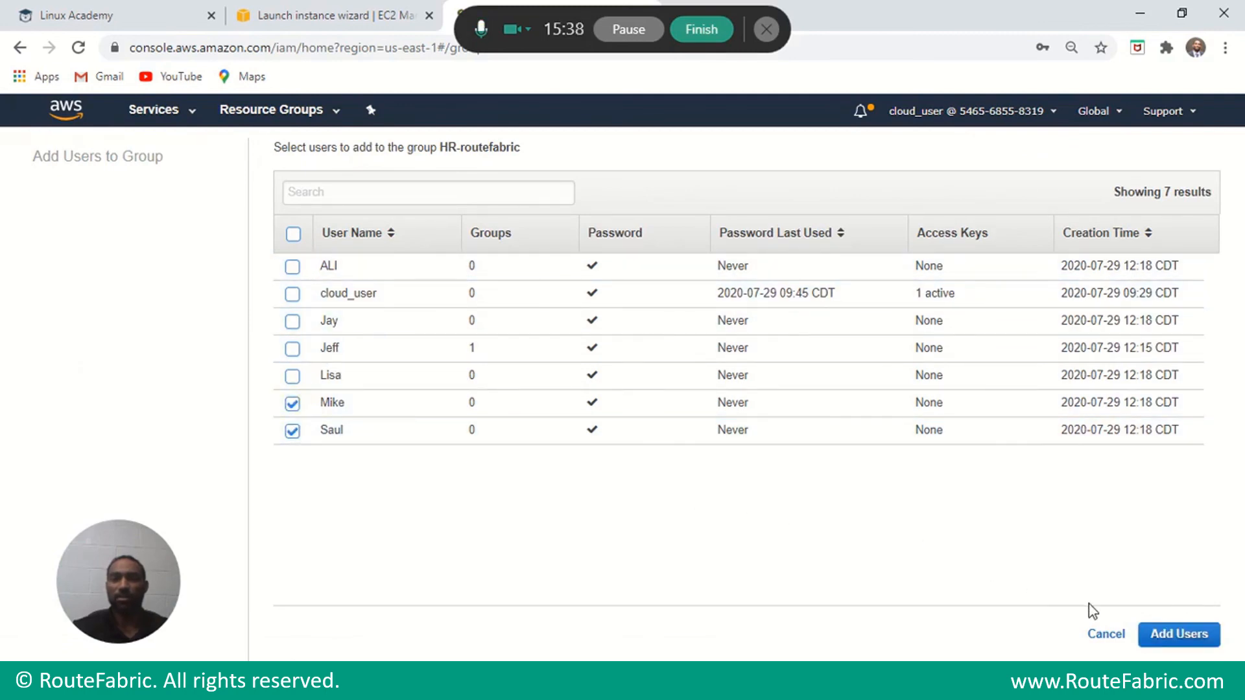
left_click(1179, 638)
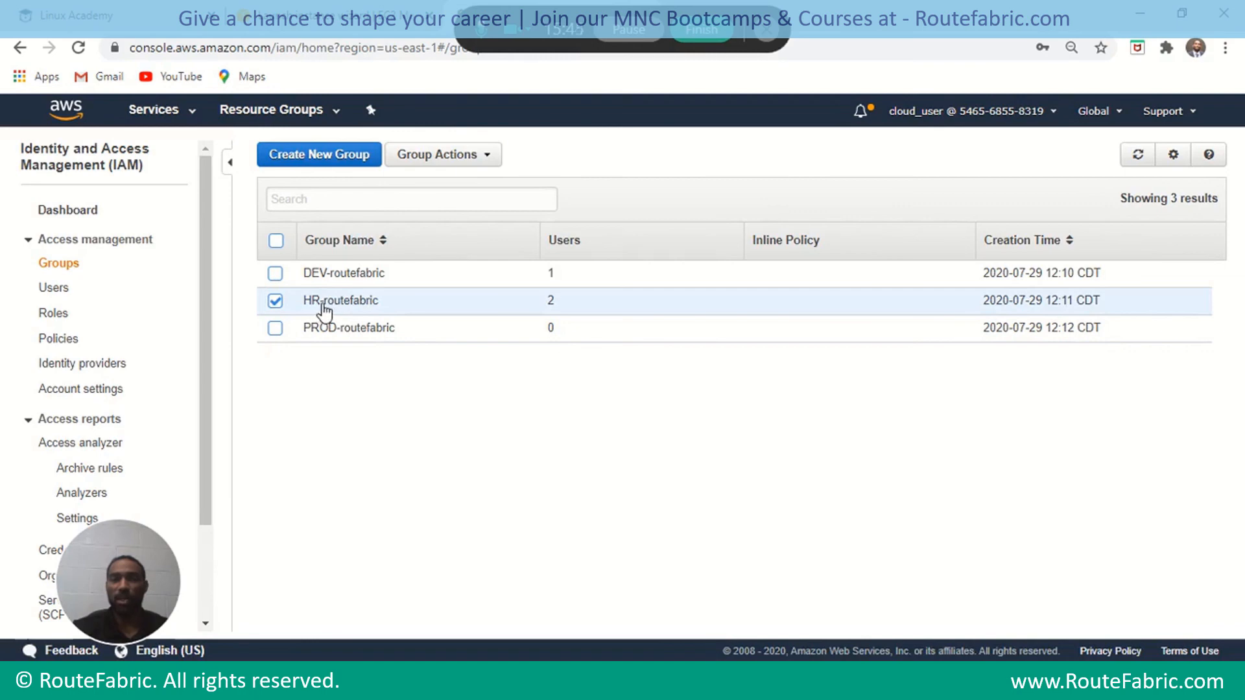
Add Lisa, Jay and ALI to PROD-routefabric, then clear the group selection.
left_click(275, 329)
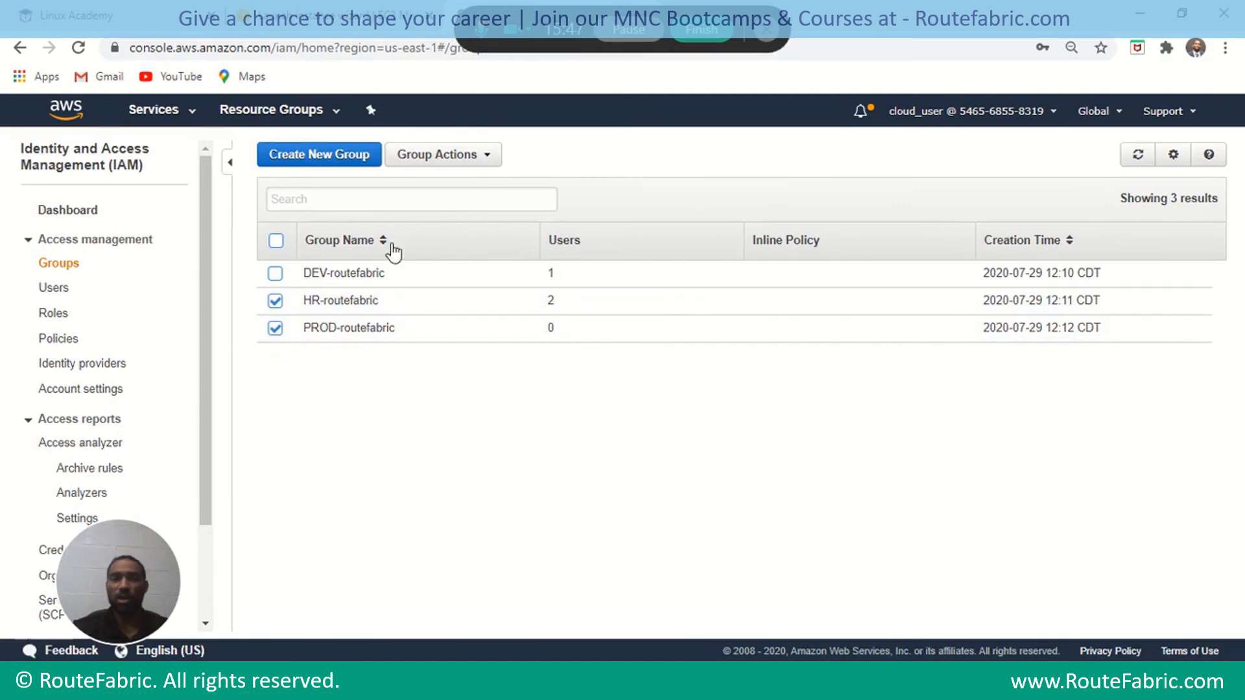
left_click(275, 301)
left_click(494, 158)
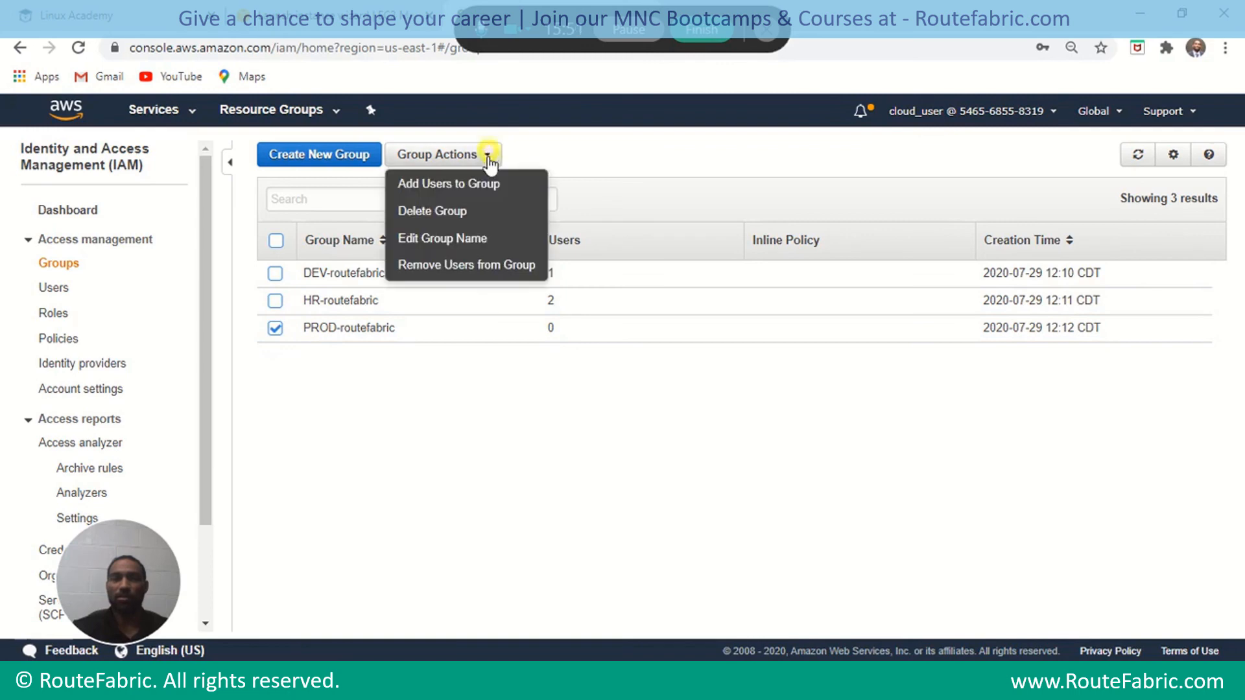
left_click(497, 185)
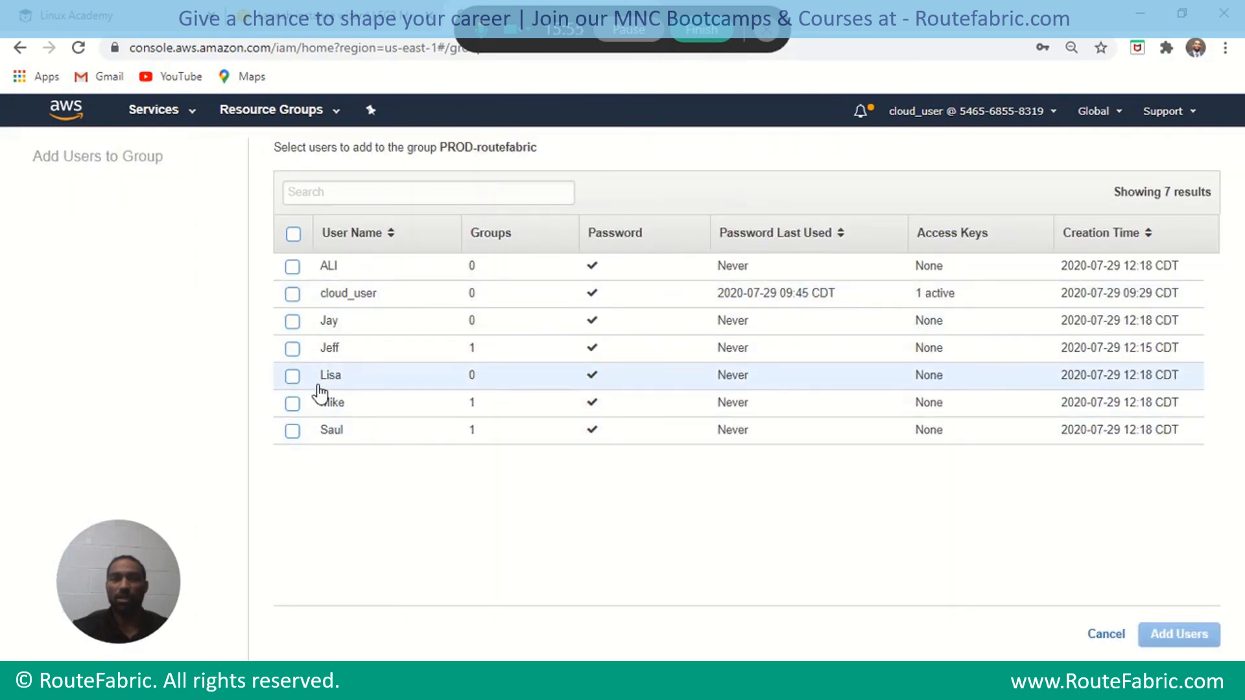
left_click(292, 376)
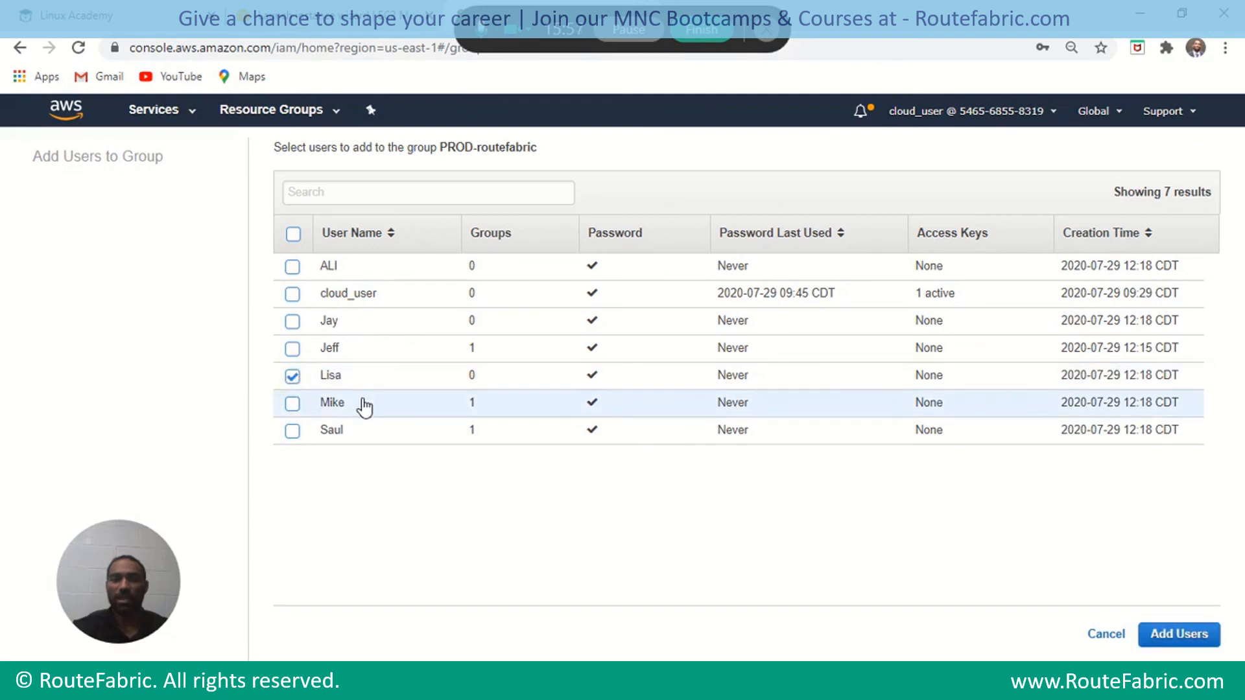
left_click(293, 322)
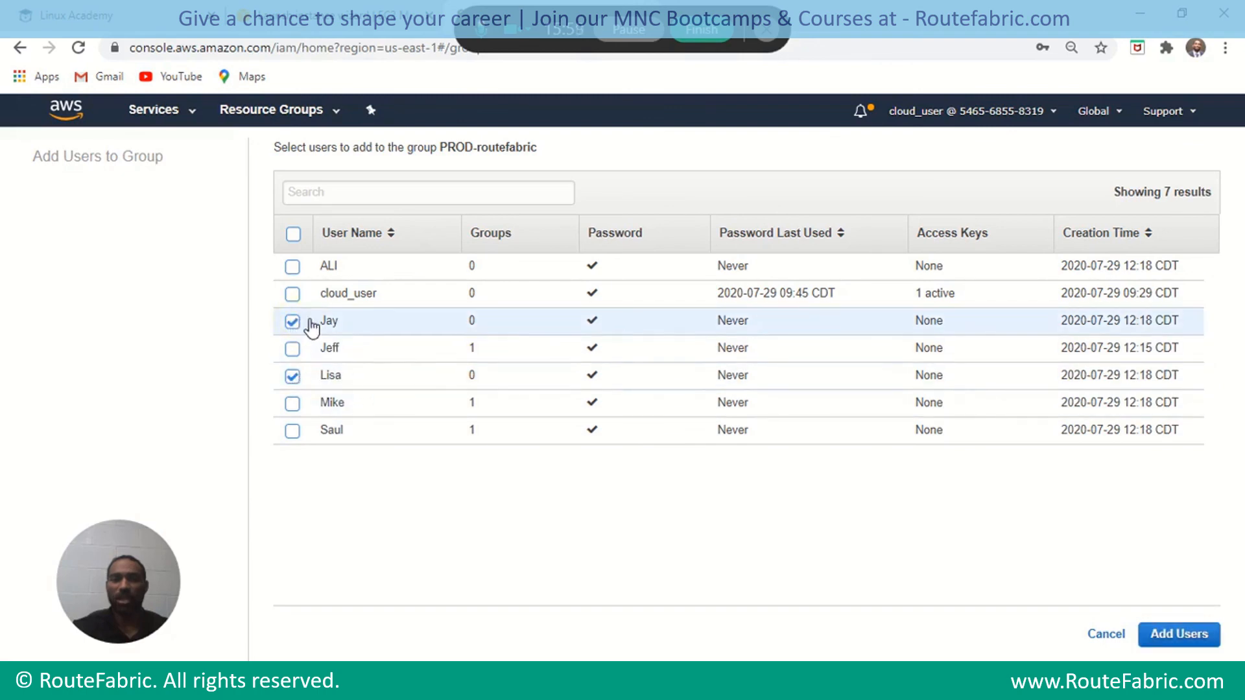
left_click(292, 267)
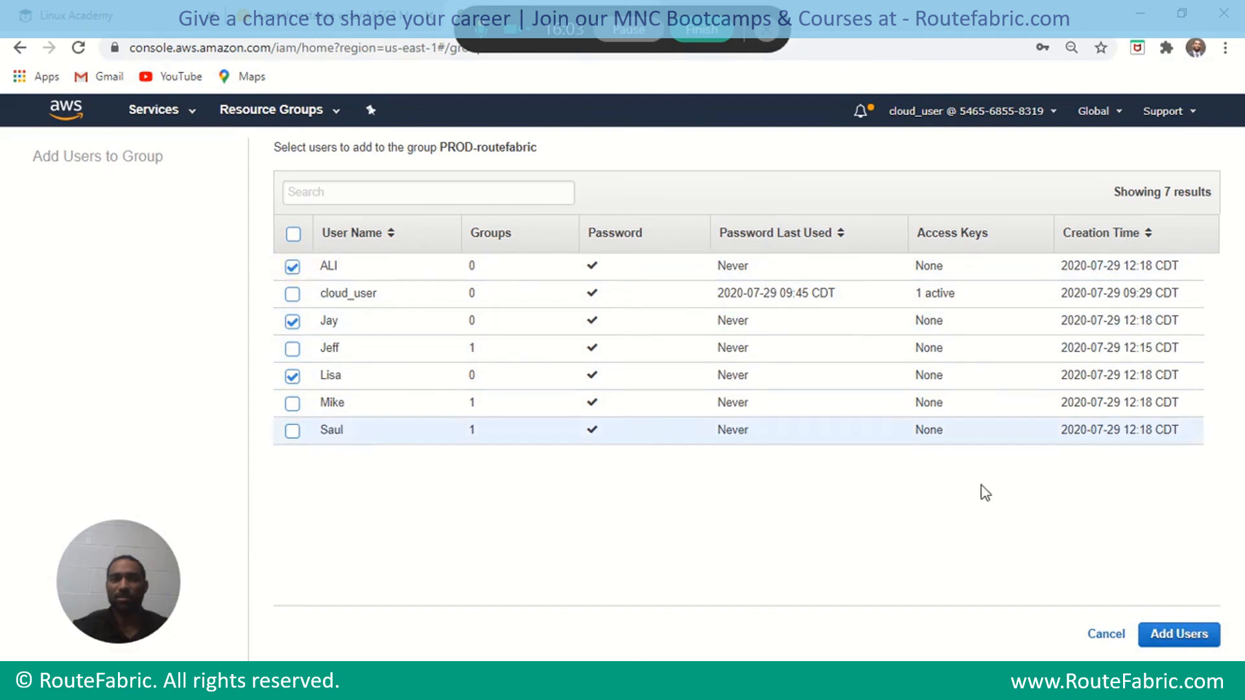
left_click(1184, 638)
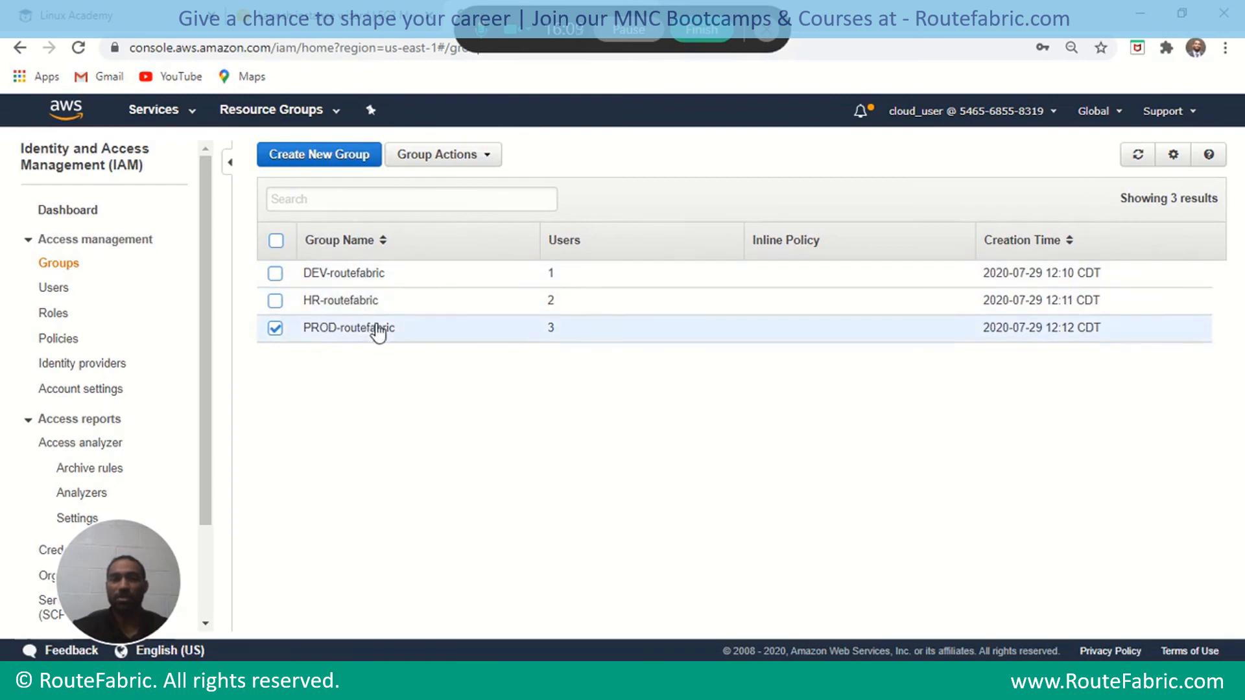
left_click(274, 331)
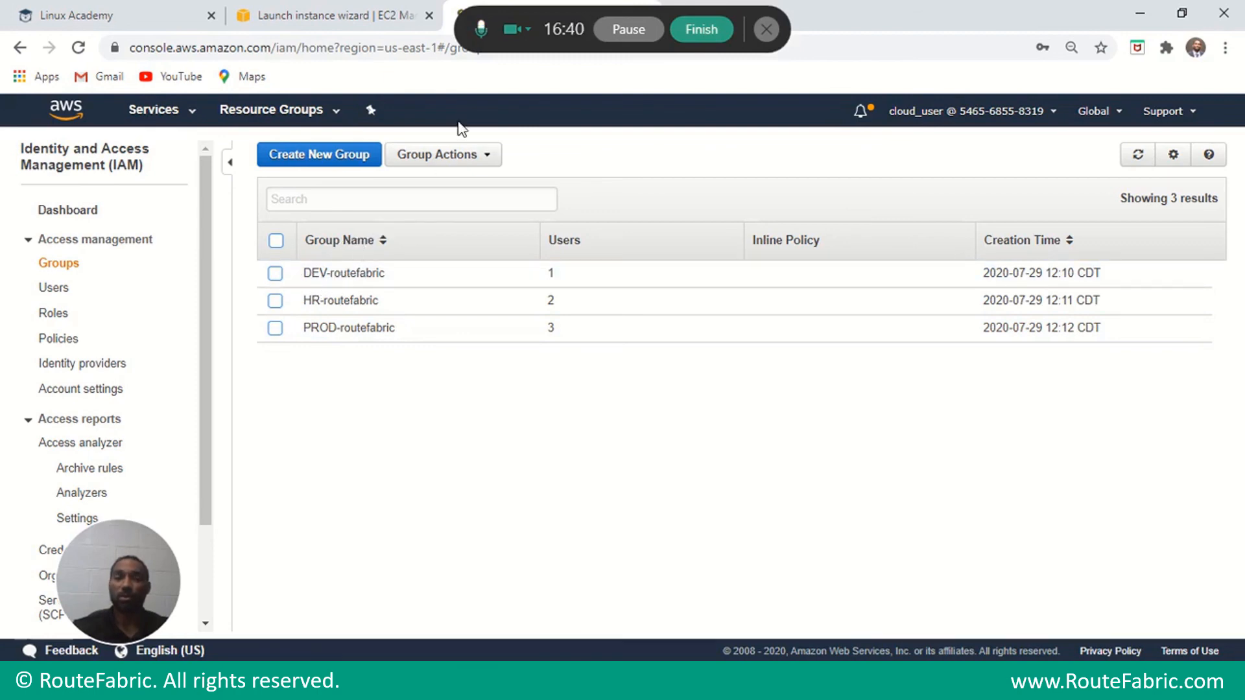
Add Lisa, Mike and Saul to DEV-routefabric, bringing it to 4 users.
left_click(276, 275)
left_click(449, 156)
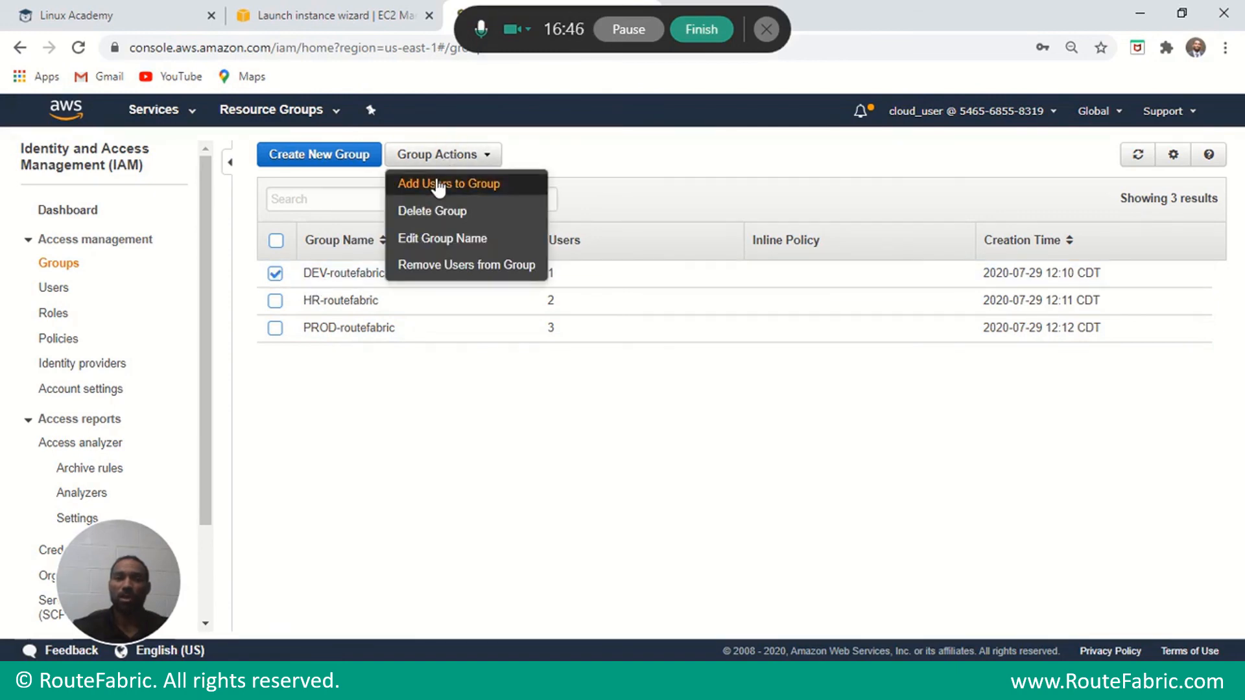
left_click(436, 184)
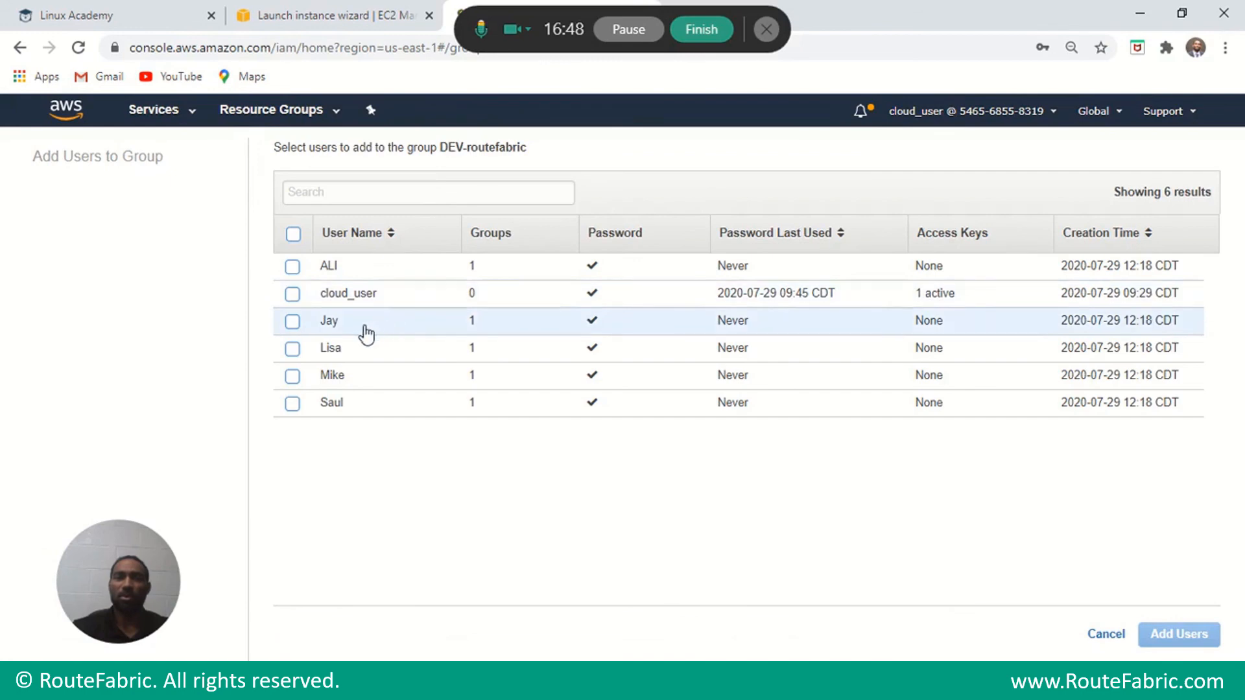
left_click(293, 350)
left_click(292, 376)
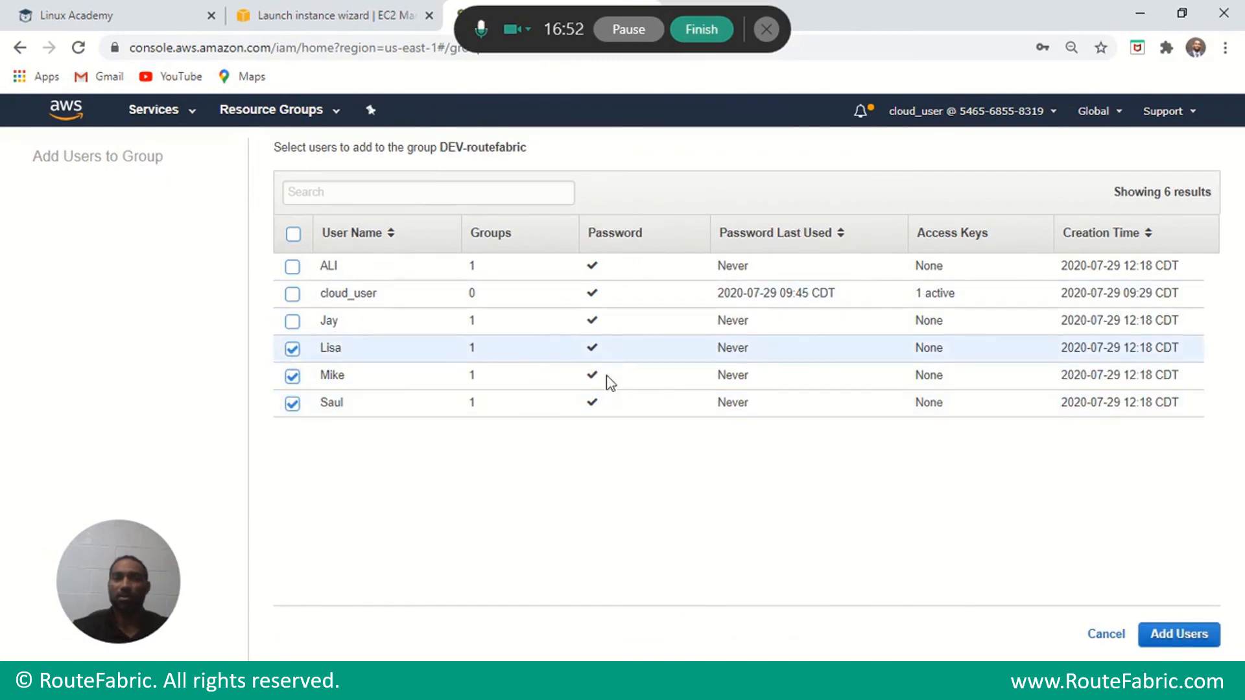
left_click(1176, 639)
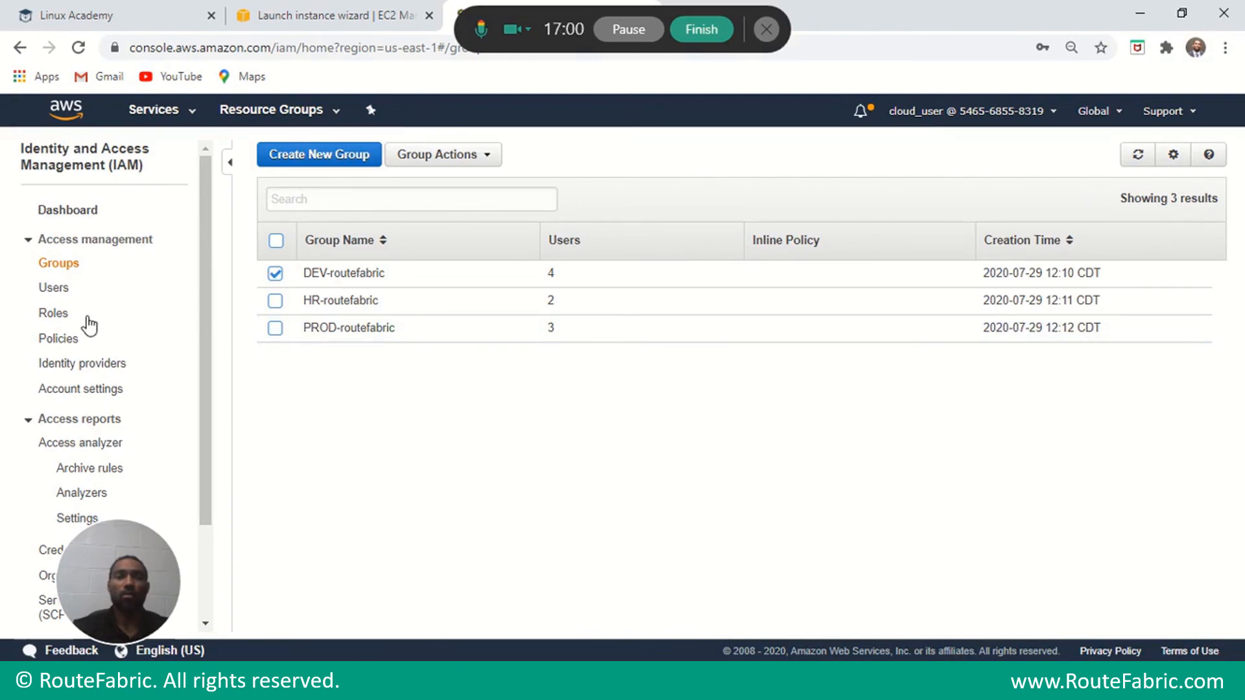
left_click(52, 314)
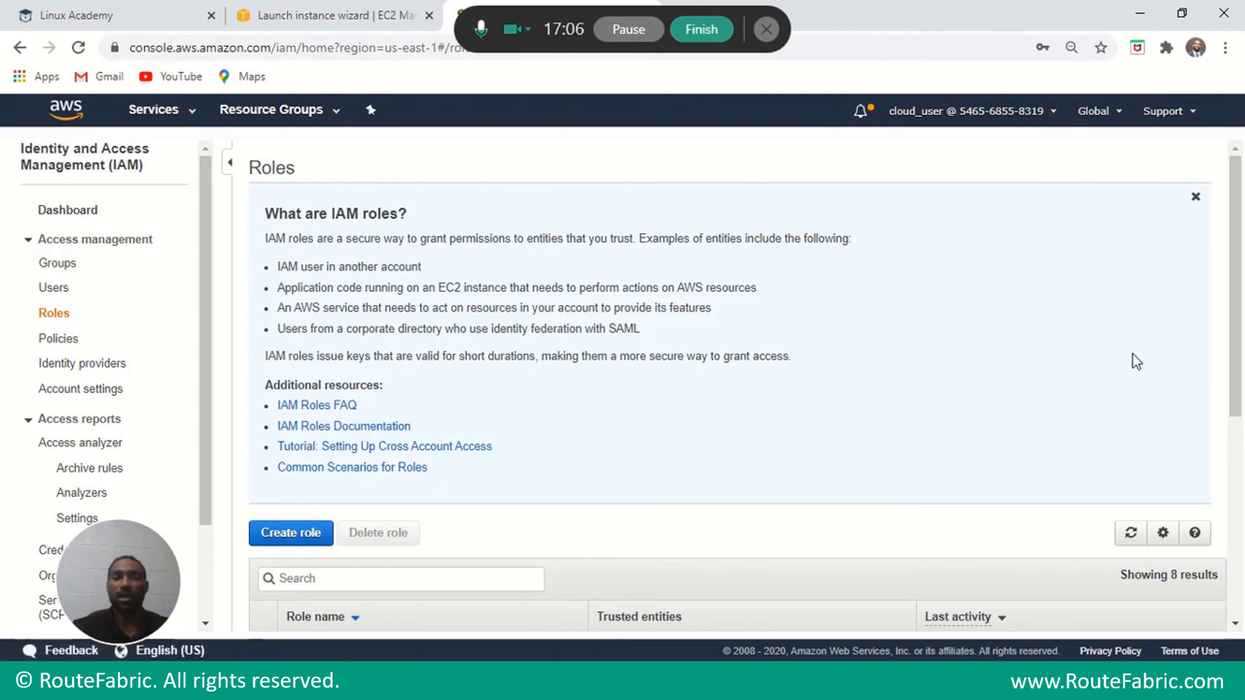
Launch the Create role wizard from the IAM Roles page.
left_click_drag(1240, 266, 1240, 311)
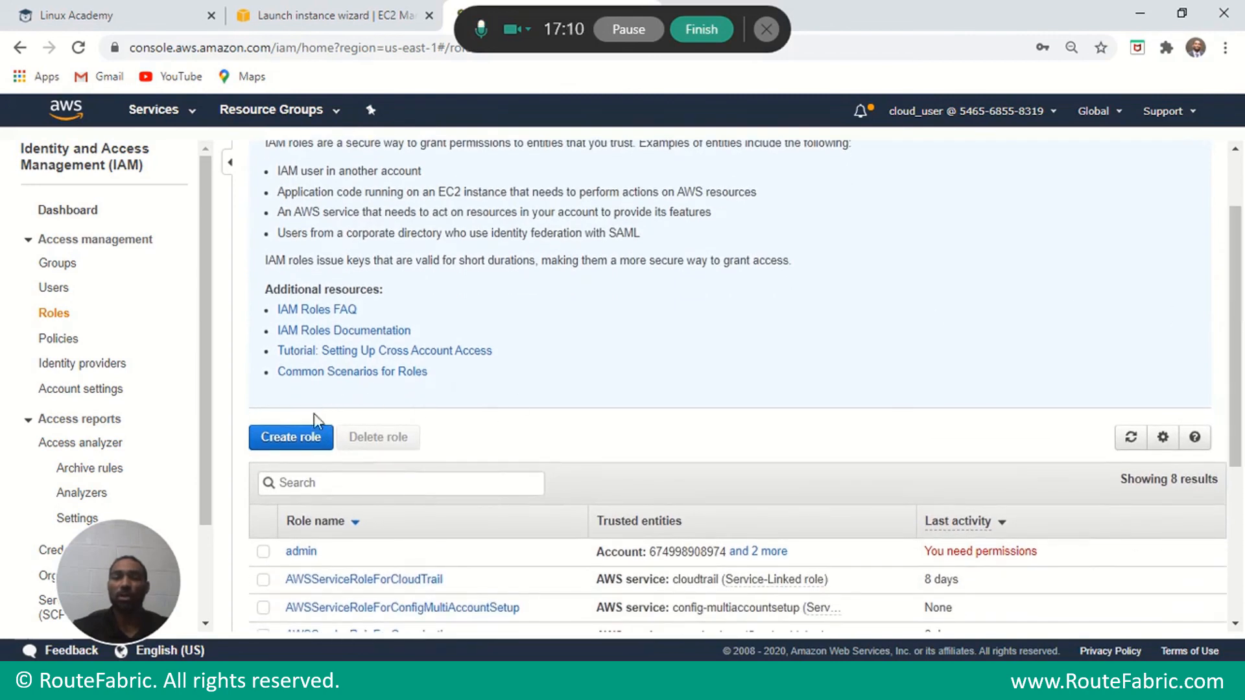
left_click(309, 435)
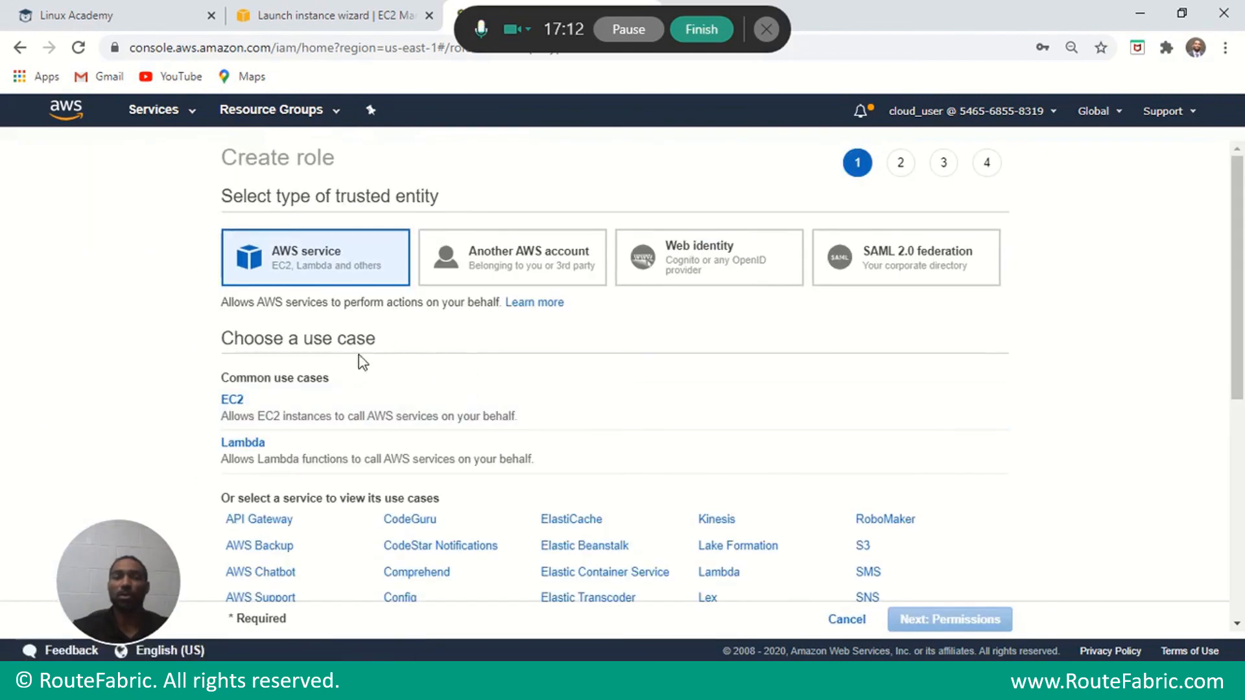